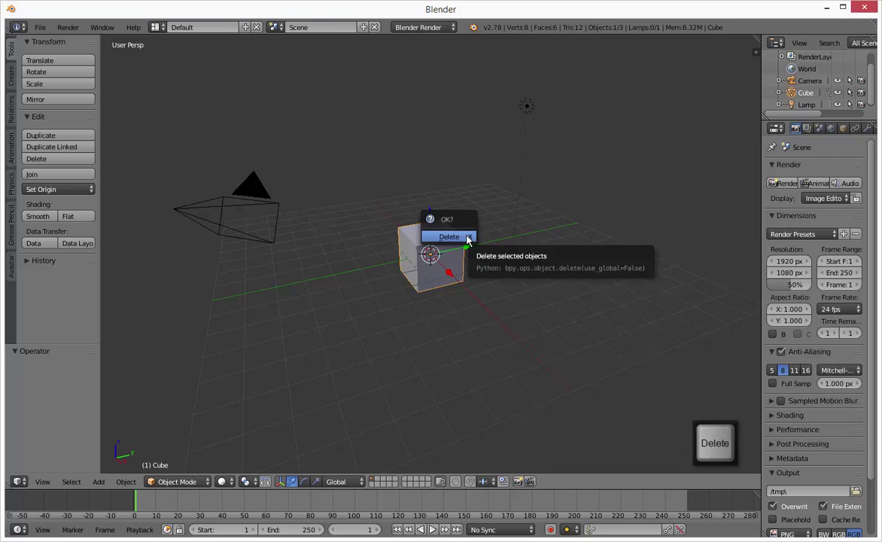
Delete the default cube from the scene.
left_click(466, 237)
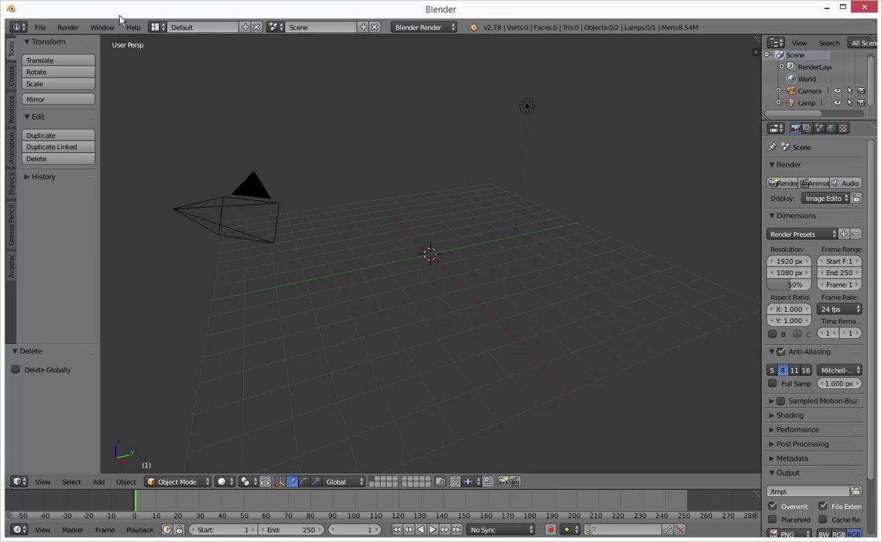
Search the add-ons in the user preferences for "avas" and review the Avastar add-on's activation and settings.
left_click(40, 27)
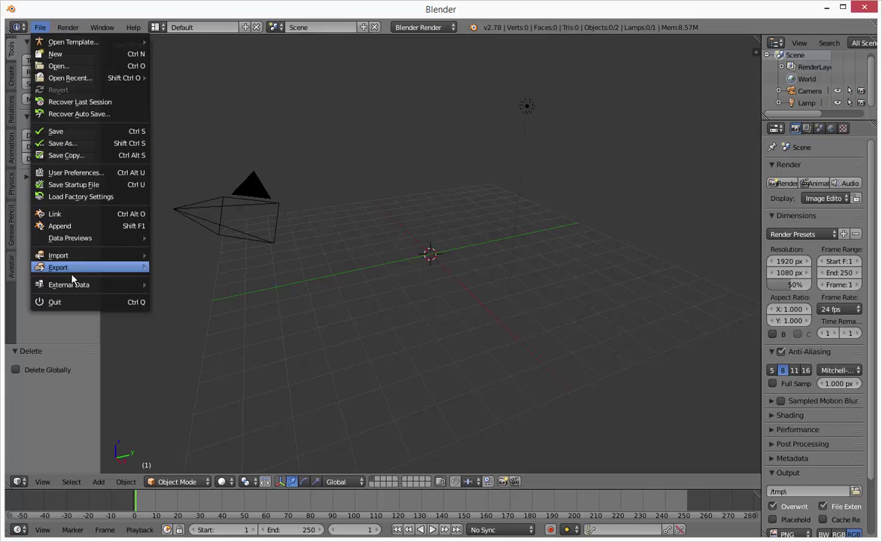
left_click(104, 176)
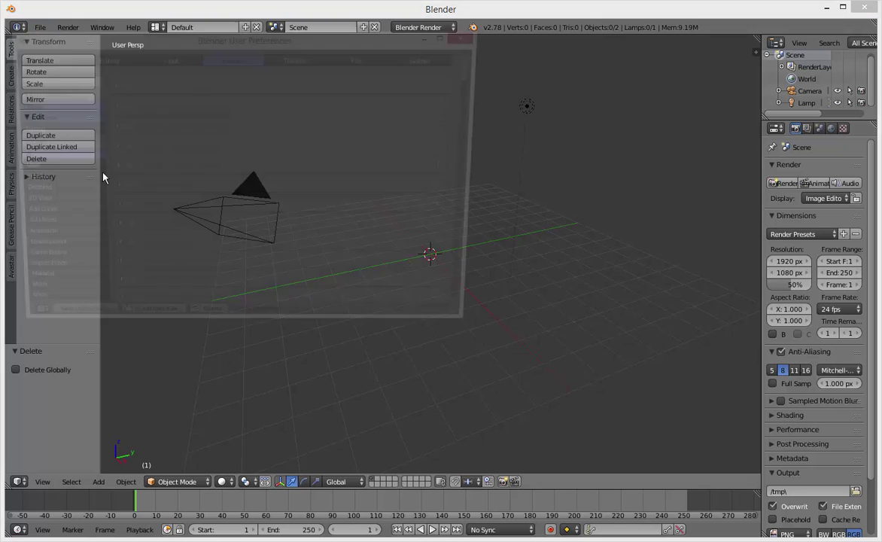
left_click(91, 80)
type("ab")
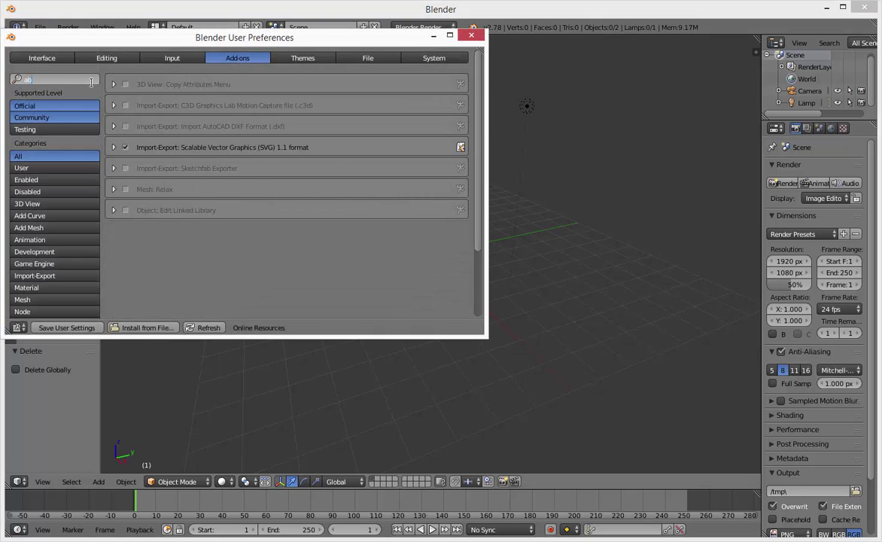
key("BackSpace")
type("vas")
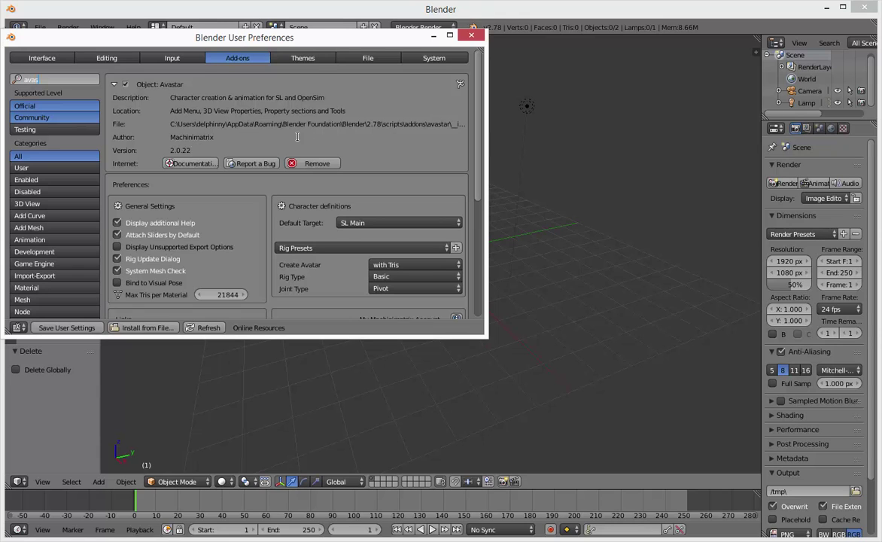
scroll(480, 239, "down", 8)
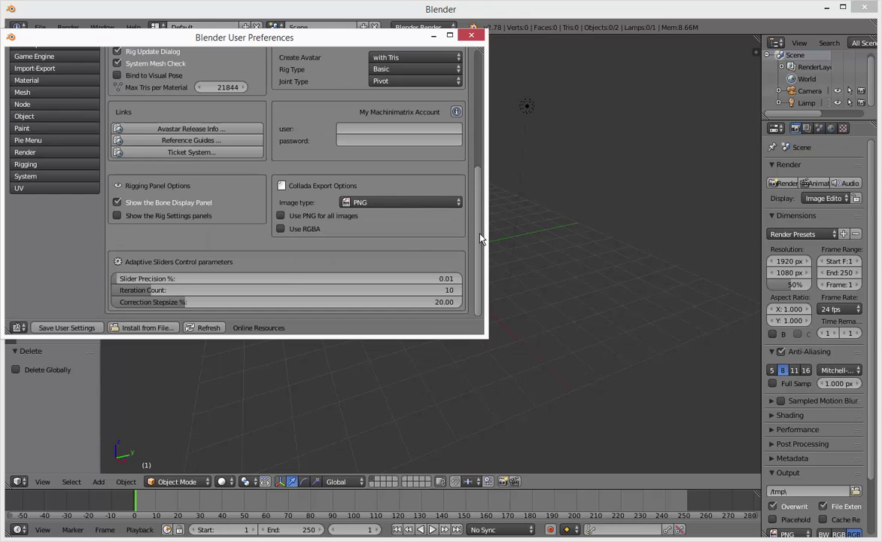
scroll(478, 98, "up", 8)
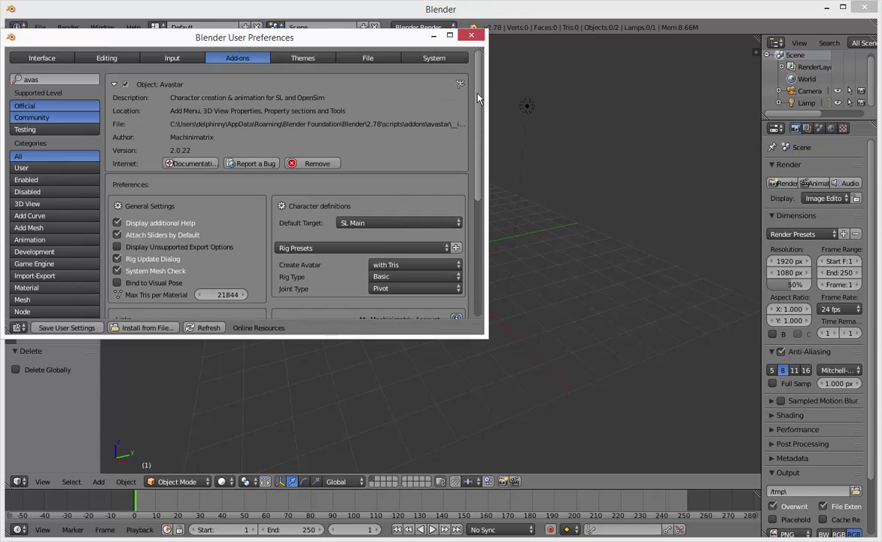
left_click(471, 35)
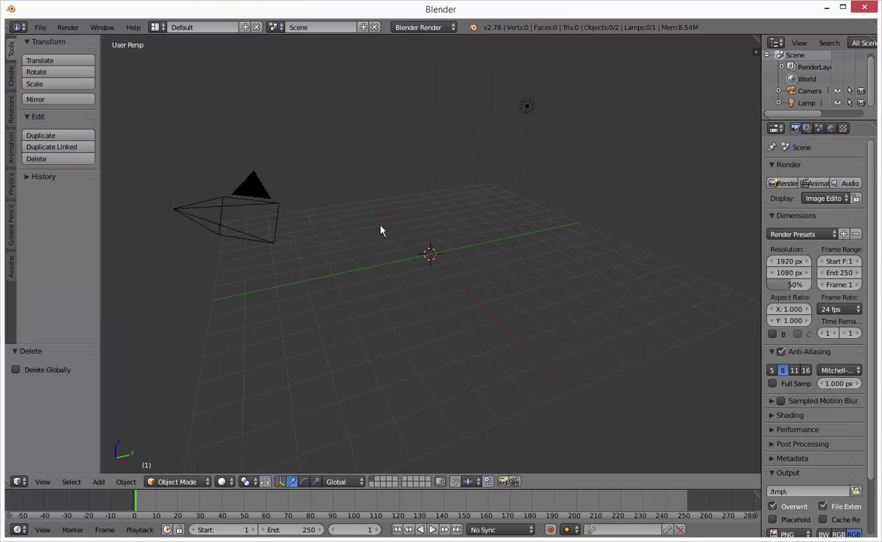
Add an extended Avastar character to the scene and select its Torso bone.
key("shift+a")
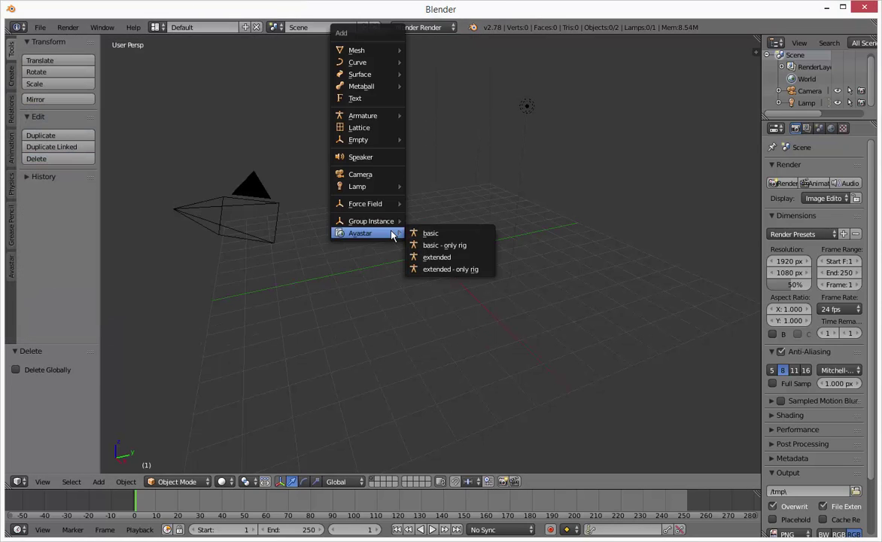
left_click(456, 260)
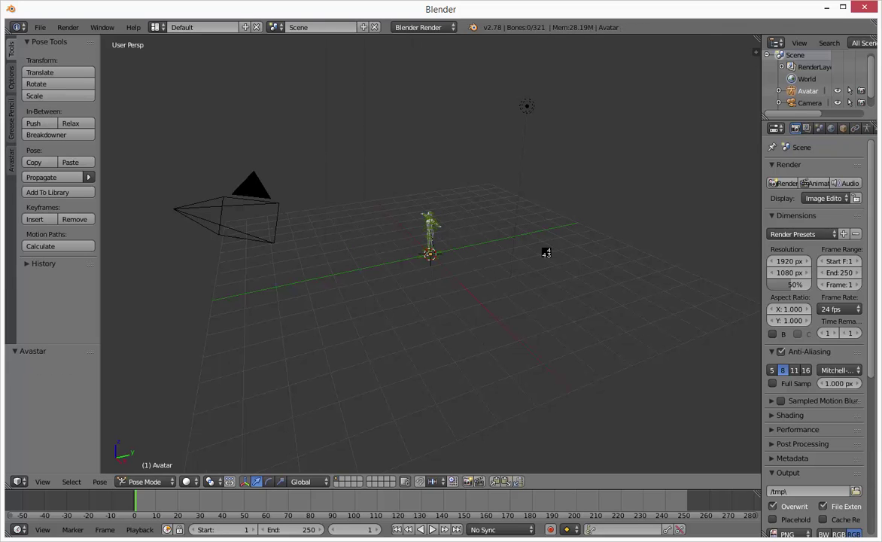
scroll(479, 238, "up", 13)
middle_click_drag(474, 150, 495, 323, "shift")
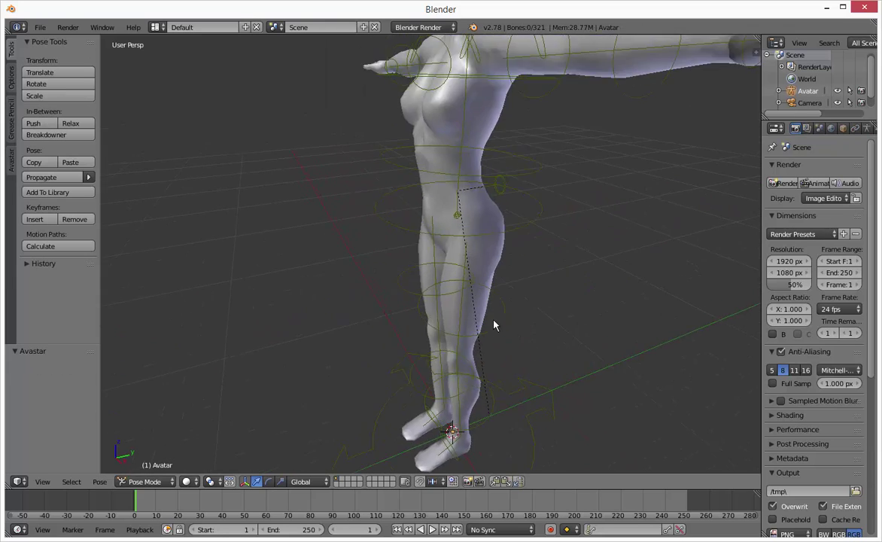
scroll(456, 230, "down", 3)
right_click(439, 205)
right_click(452, 219)
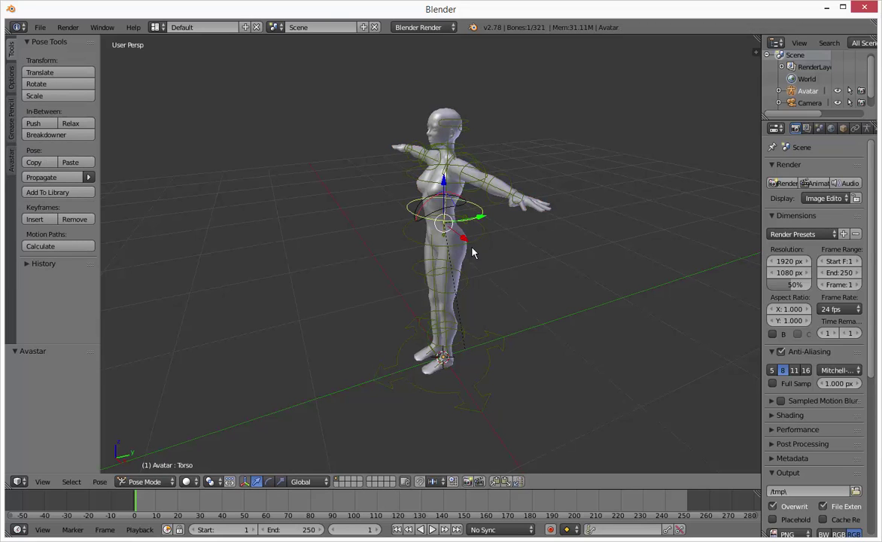
Show the avatar in the right orthographic view and switch it from Pose Mode to Object Mode.
middle_click_drag(521, 249, 495, 225)
key("KP_3")
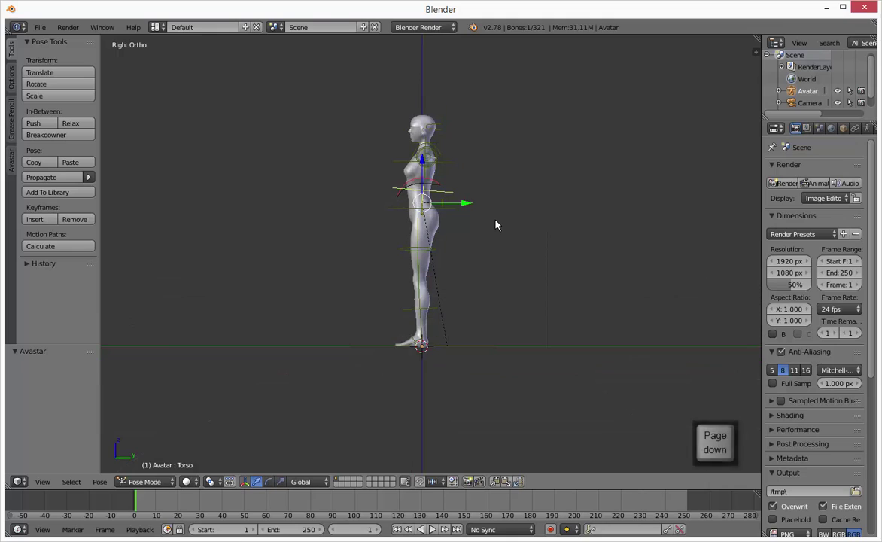
middle_click_drag(495, 221, 519, 260, "shift")
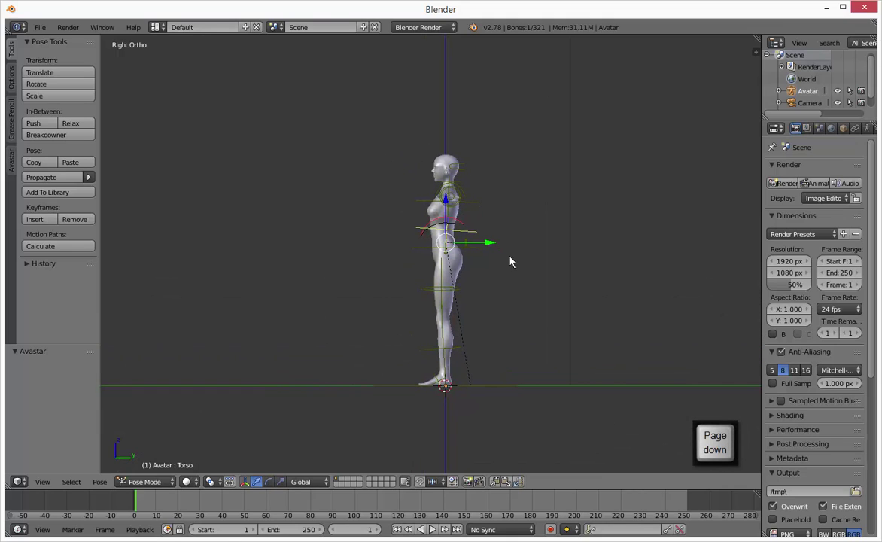
scroll(511, 253, "up", 1)
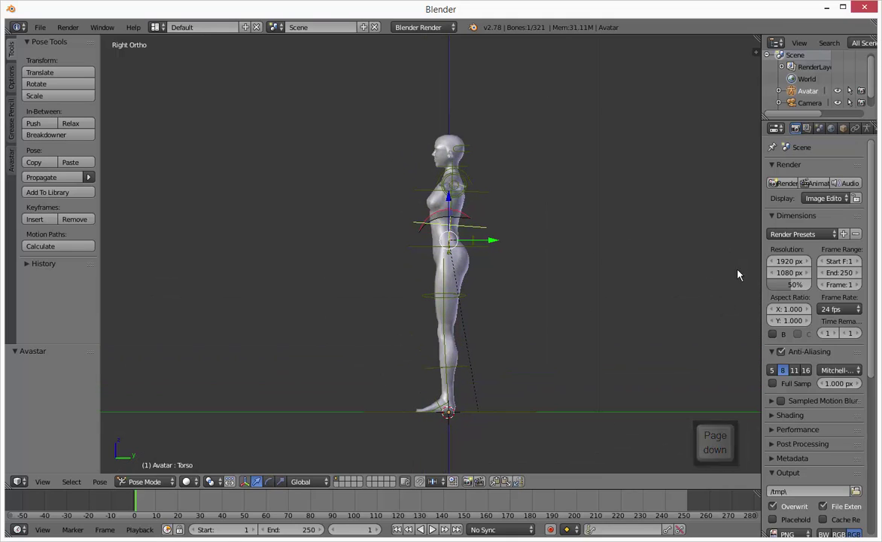
left_click(145, 482)
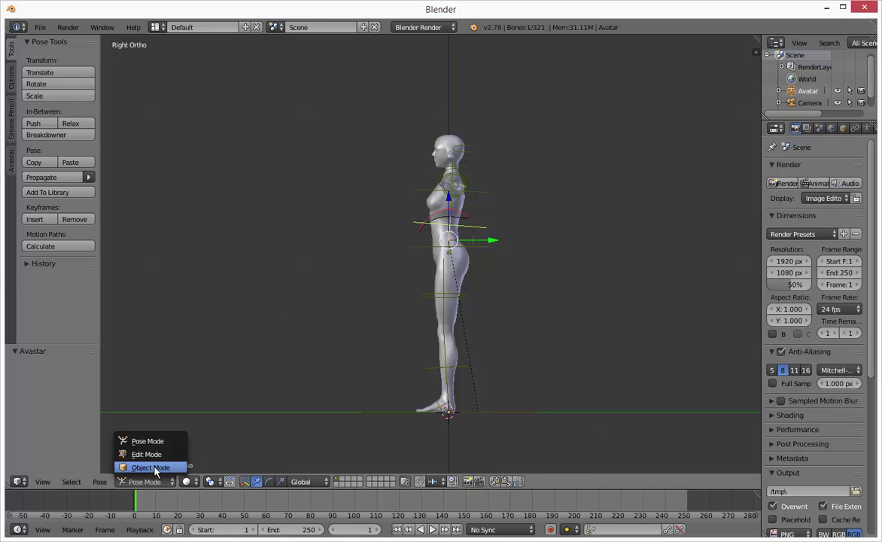
left_click(145, 464)
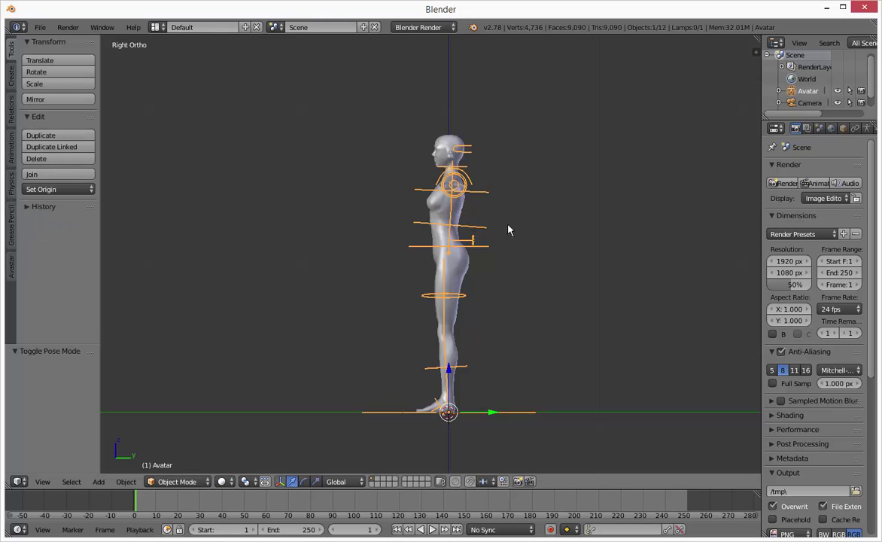
Examine the avatar's object properties, including the Avatar Materials settings.
left_click(843, 128)
scroll(836, 339, "down", 5)
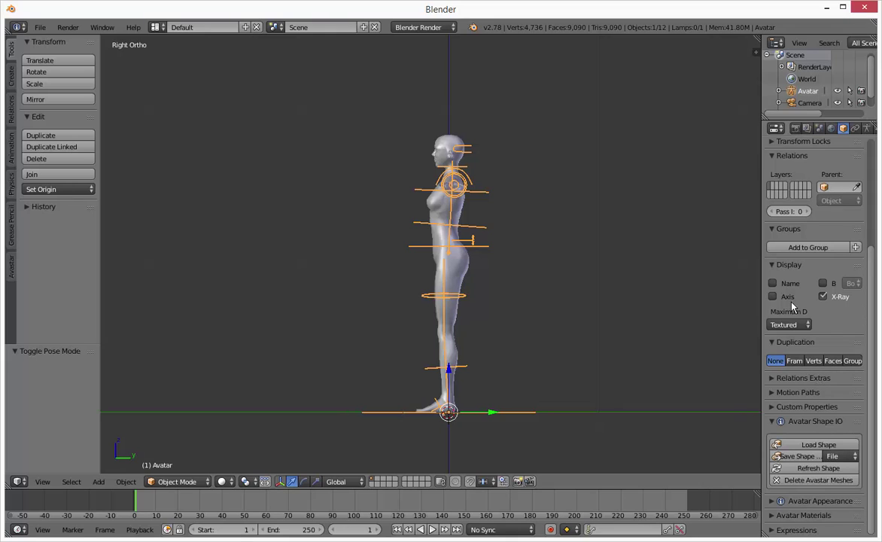
left_click(809, 515)
scroll(814, 512, "down", 1)
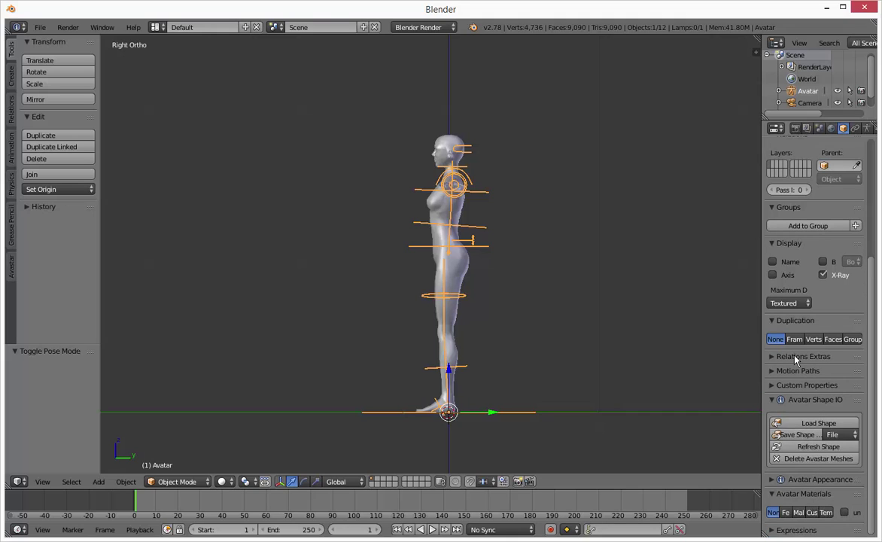
scroll(797, 339, "up", 2)
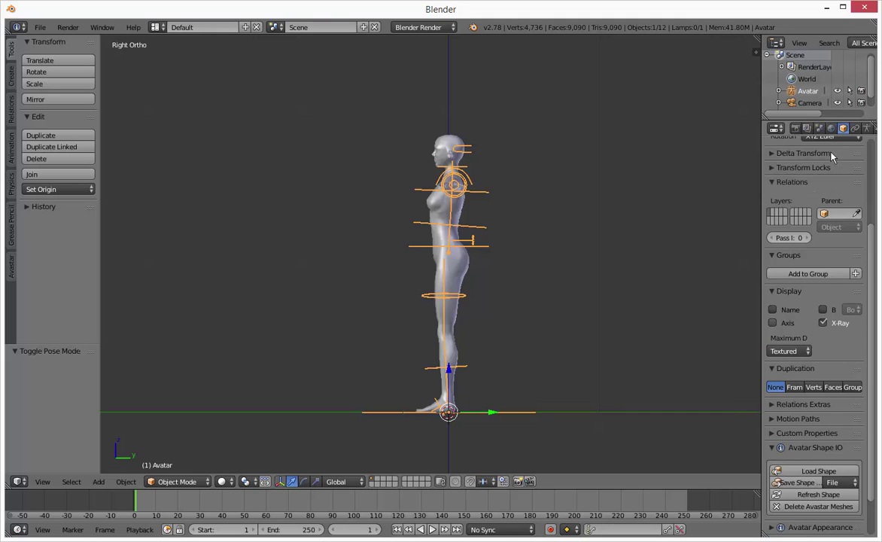
Compare the Stick Shapes and Custom Shapes control styles in the armature's rig display settings, leaving the rig on Stick Shapes.
left_click(865, 128)
scroll(860, 282, "down", 2)
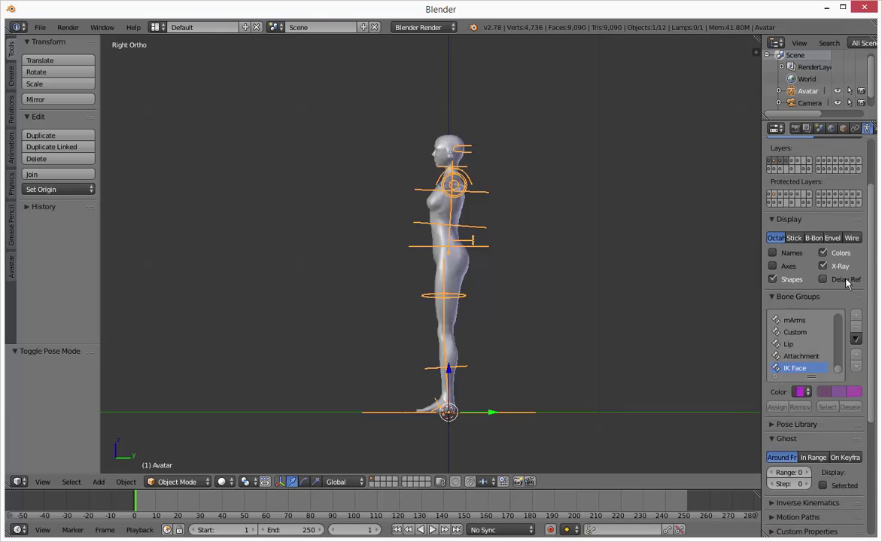
scroll(841, 282, "down", 2)
scroll(833, 429, "down", 6)
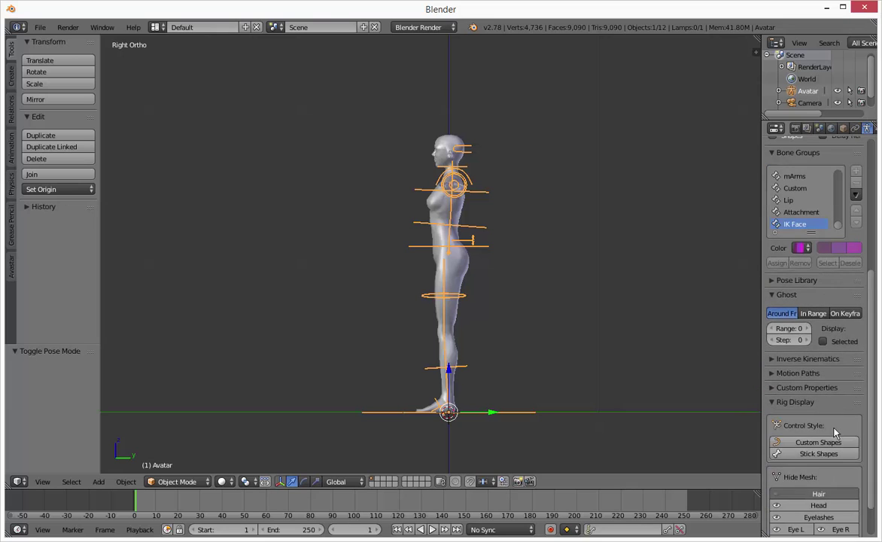
left_click(831, 414)
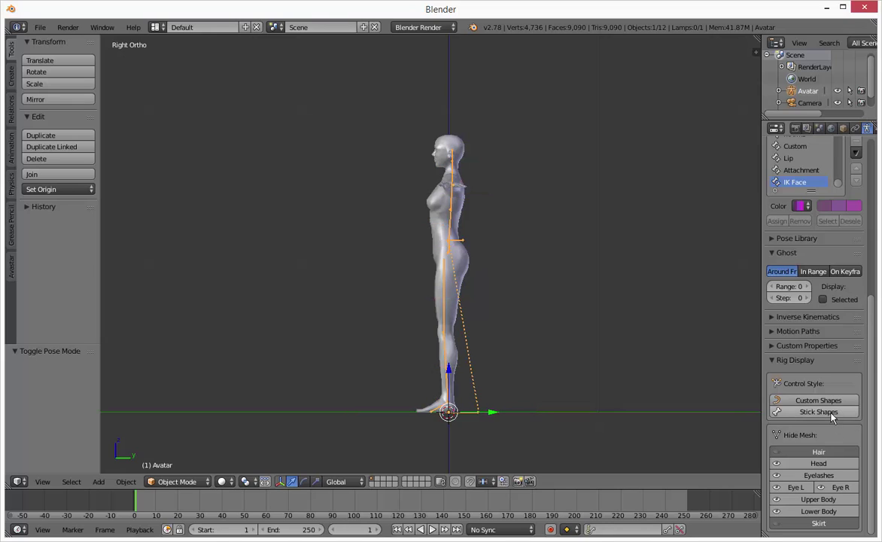
left_click(817, 401)
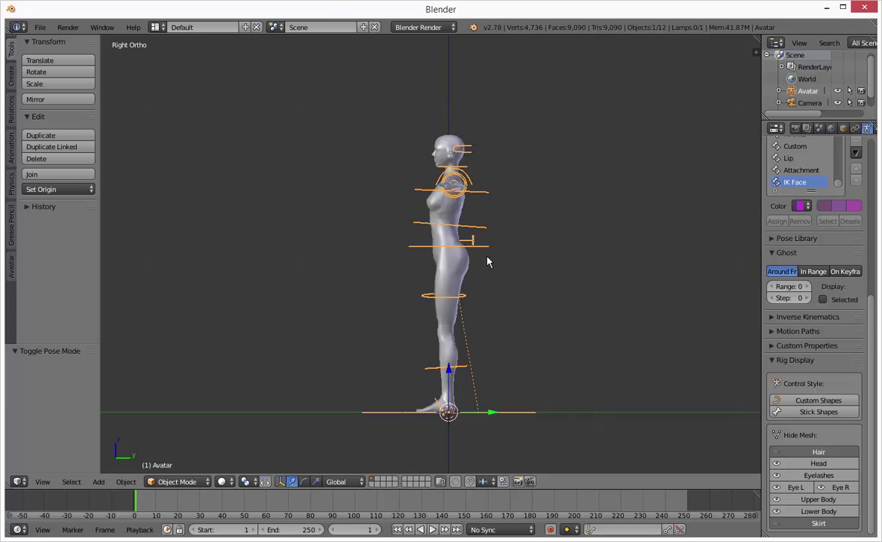
middle_click_drag(461, 251, 499, 324)
key("KP_3")
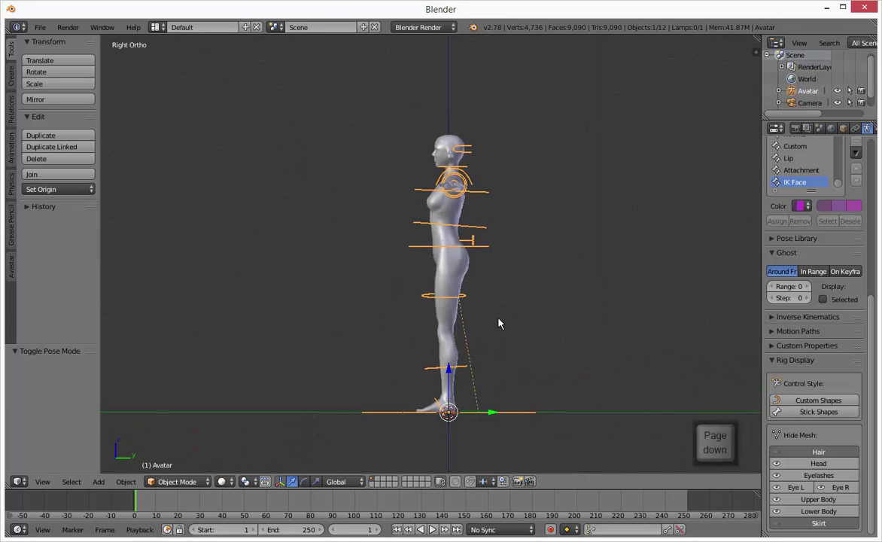
left_click(819, 412)
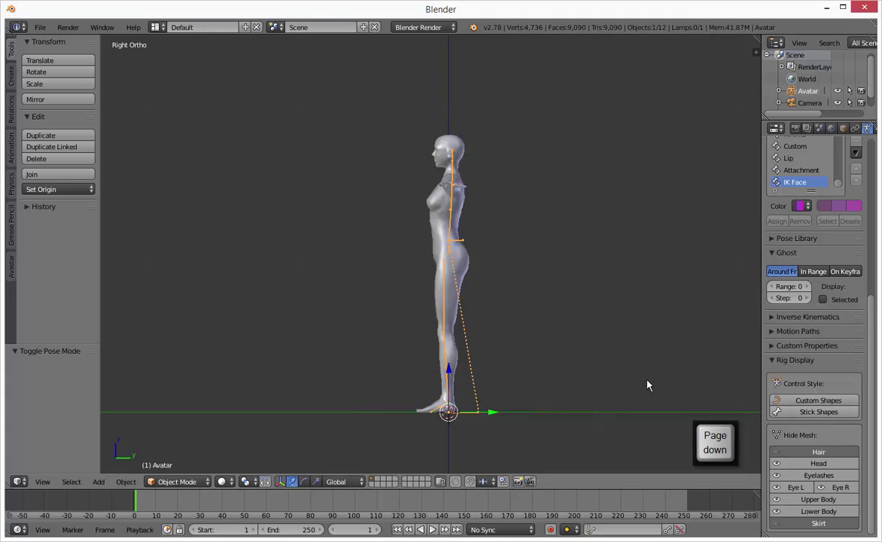
Expand Avastar's Rig Display tools, widen their area, and set the bone display style to Octahedral.
left_click(13, 262)
left_click(60, 41)
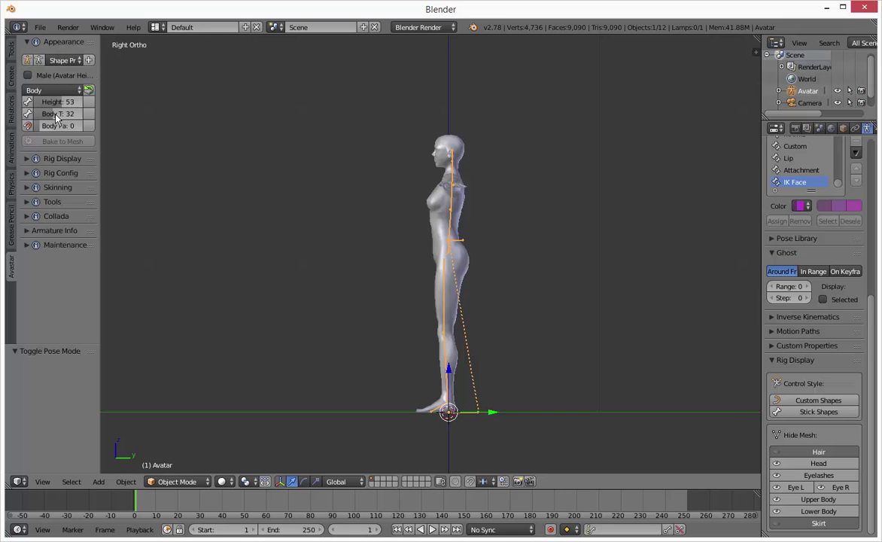
left_click(59, 160)
scroll(68, 188, "down", 6)
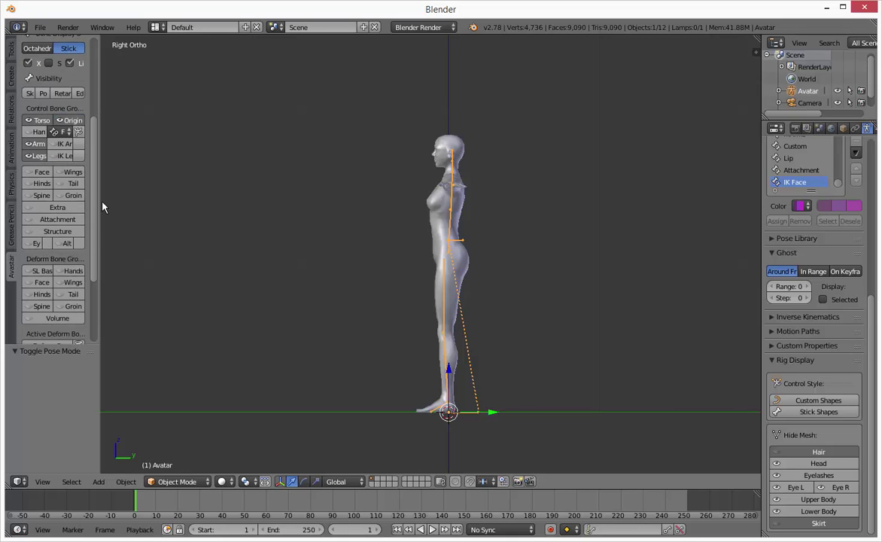
left_click_drag(99, 204, 183, 198)
scroll(95, 184, "up", 4)
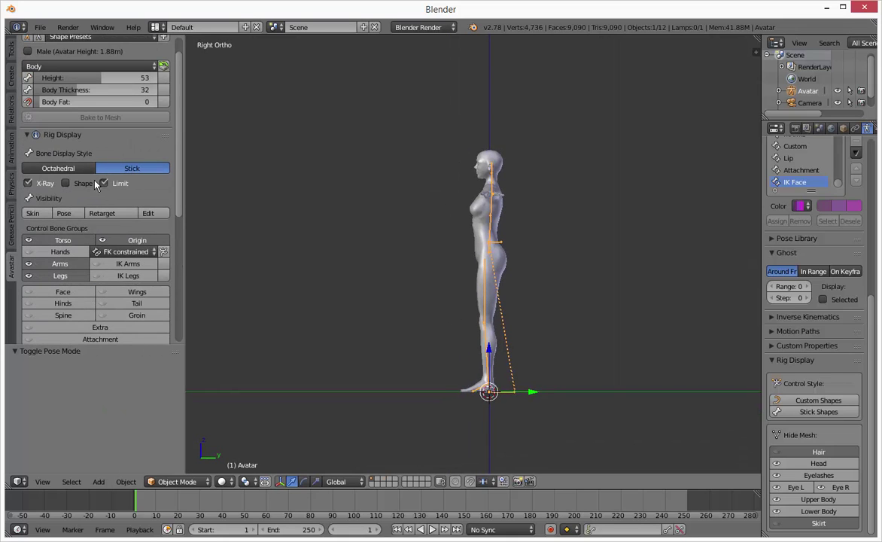
left_click(68, 170)
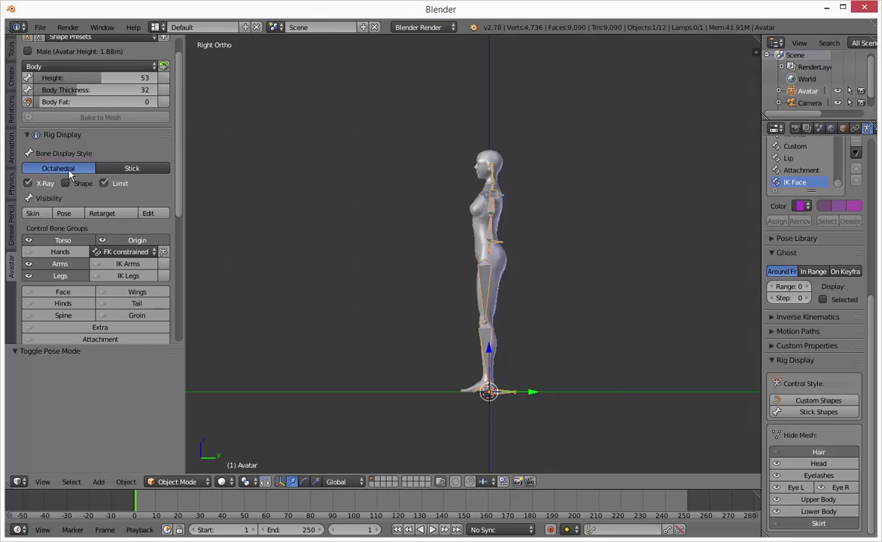
scroll(398, 260, "up", 2)
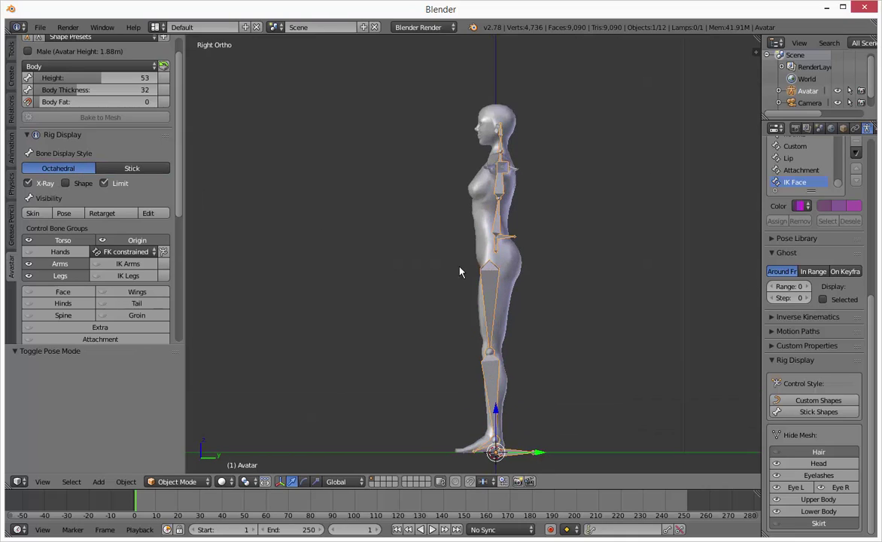
middle_click_drag(459, 273, 458, 259, "shift")
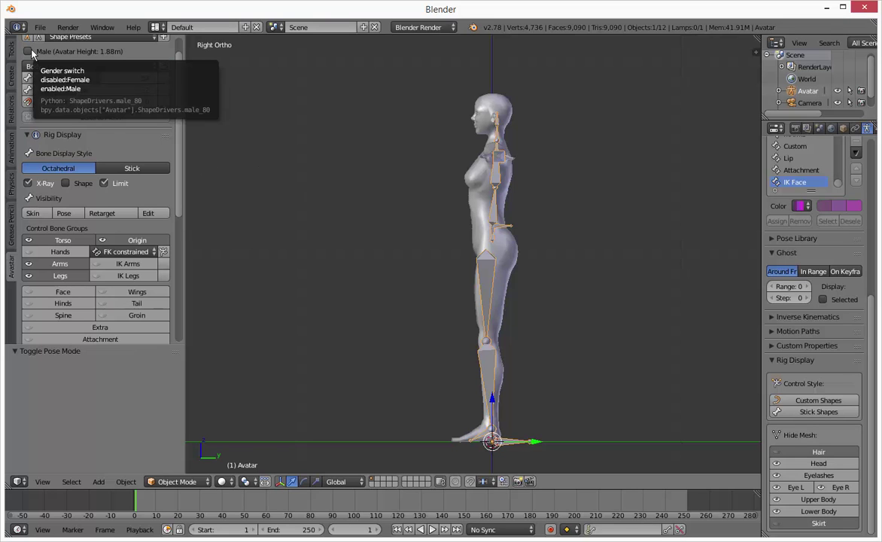
Save the scene as test3.blend in the Delphin folder.
left_click(40, 28)
left_click(70, 132)
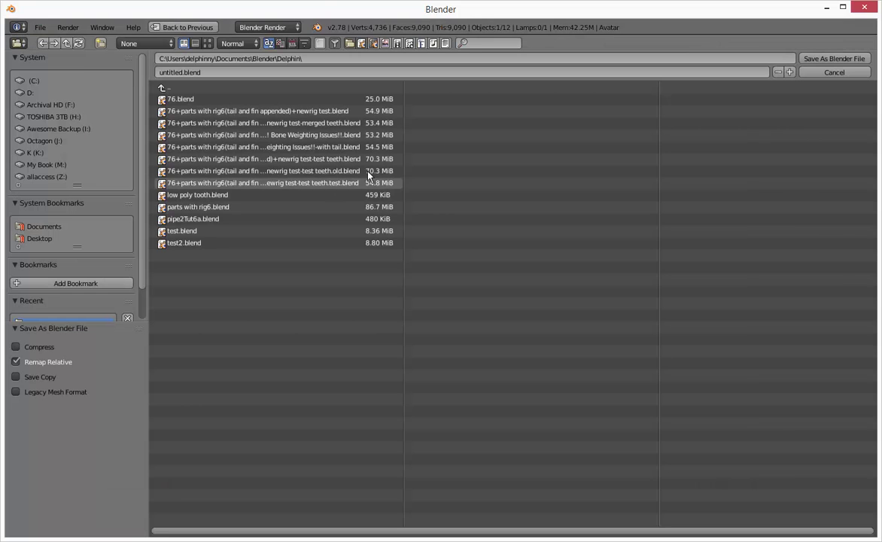
left_click(263, 73)
type("test")
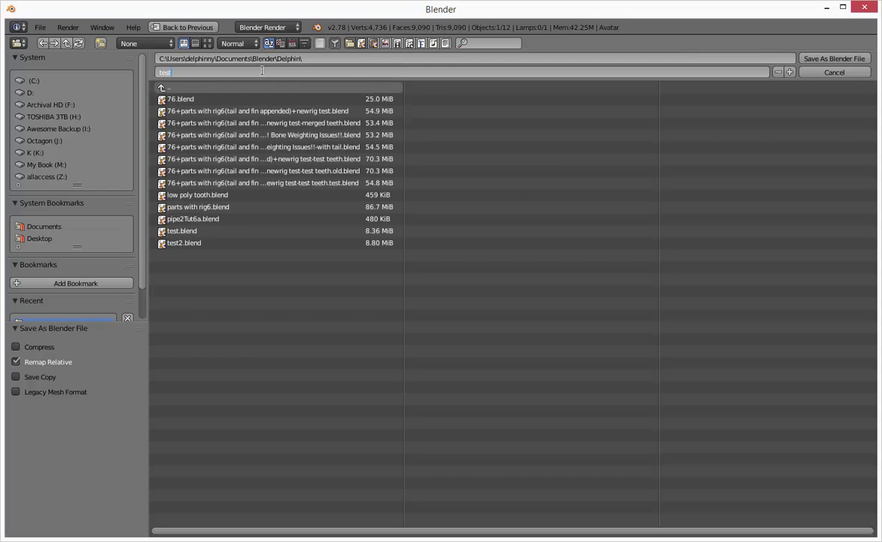
type("3")
key("Return")
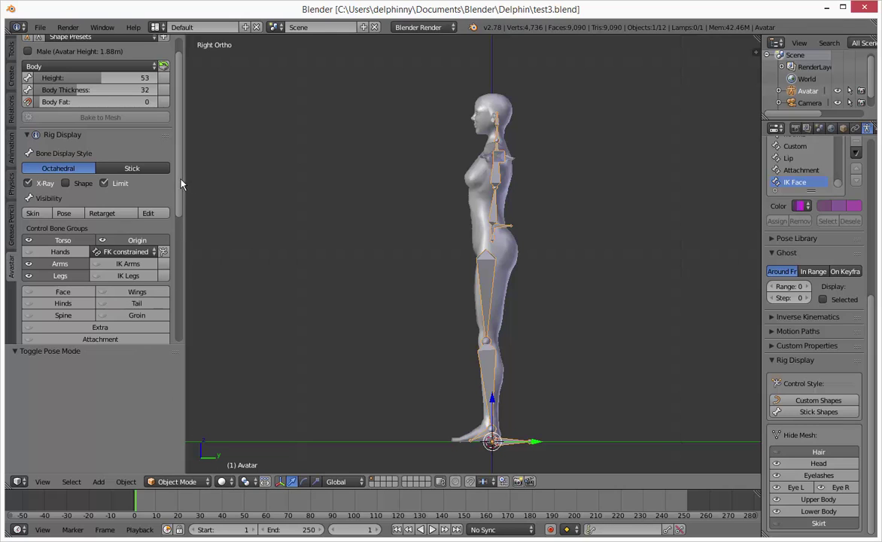
Show the rig's active deform bones in Avastar's Rig Display options.
left_click_drag(180, 179, 176, 289)
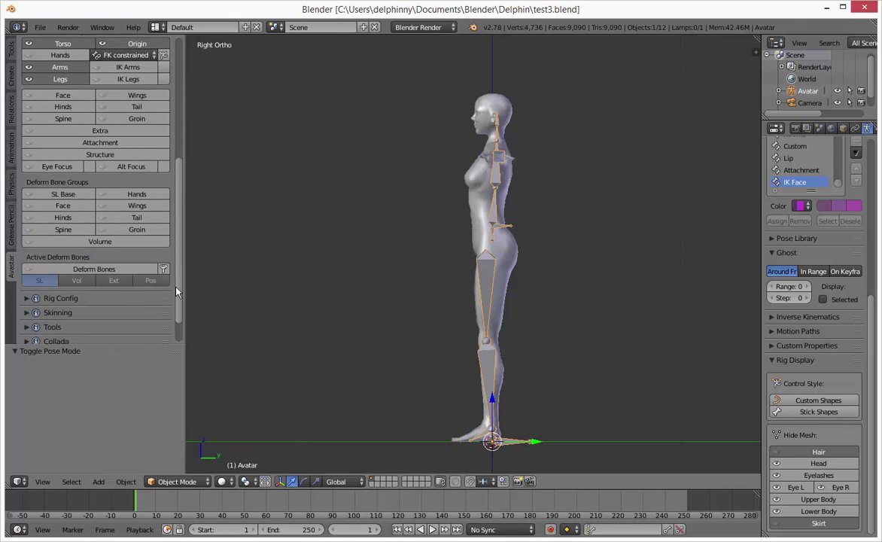
left_click(106, 271)
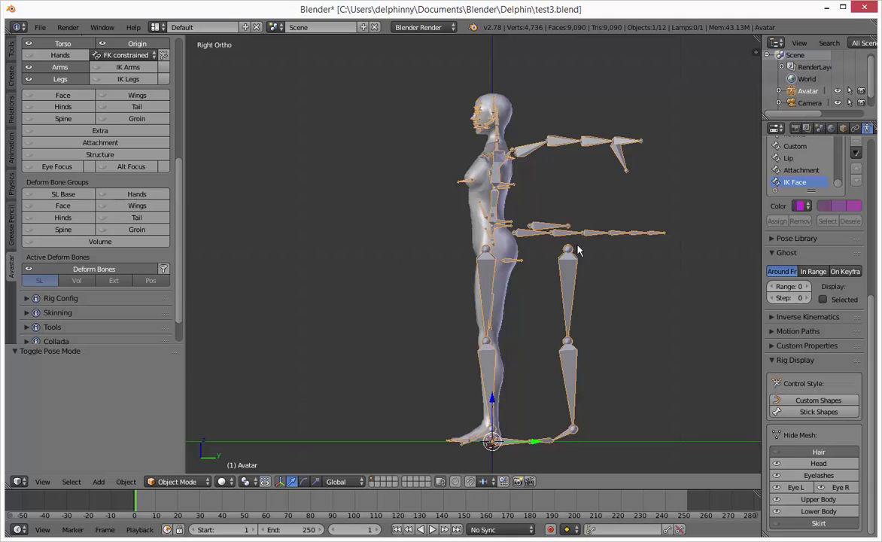
scroll(166, 249, "down", 3)
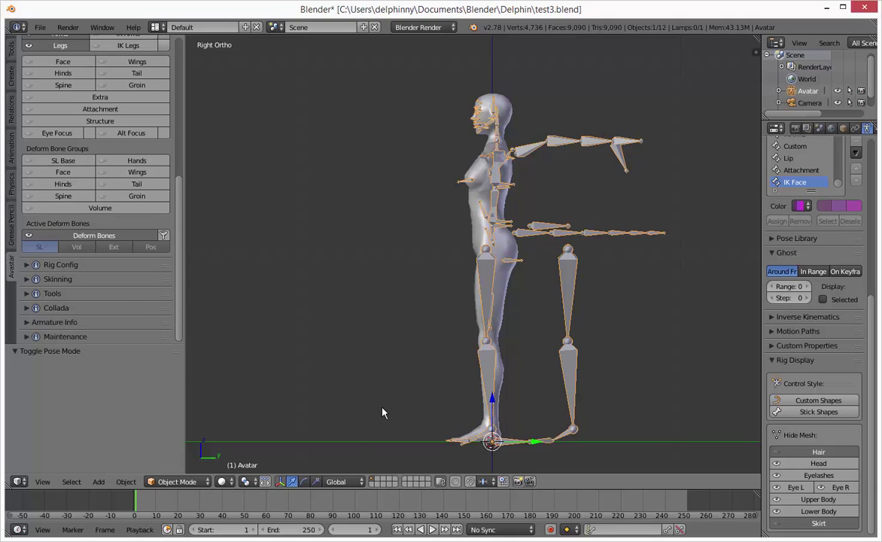
Add a cube mesh at the scene origin.
key("shift+a")
mouse_move(457, 249)
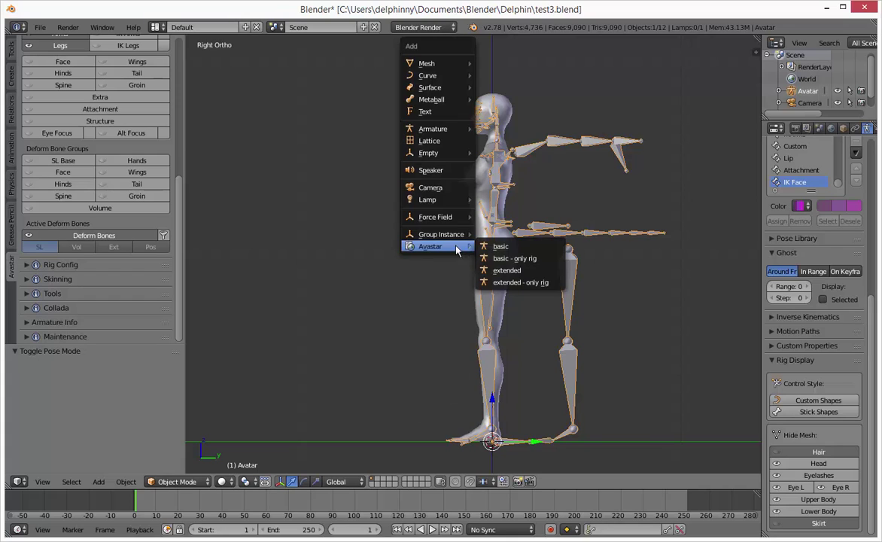
key("shift+a")
mouse_move(337, 53)
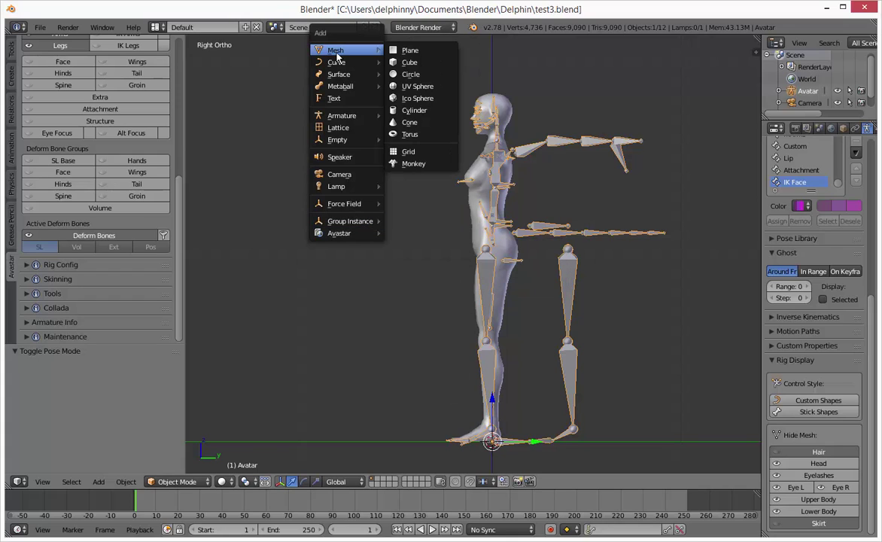
left_click(410, 63)
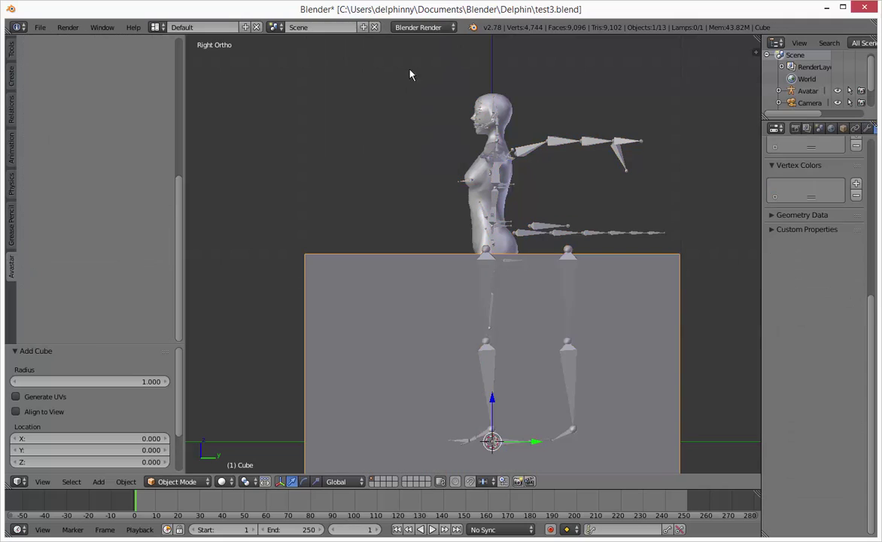
Shrink the cube to foot size with two uniform scalings, then stretch it about 1.844 times along the Y axis.
key("s")
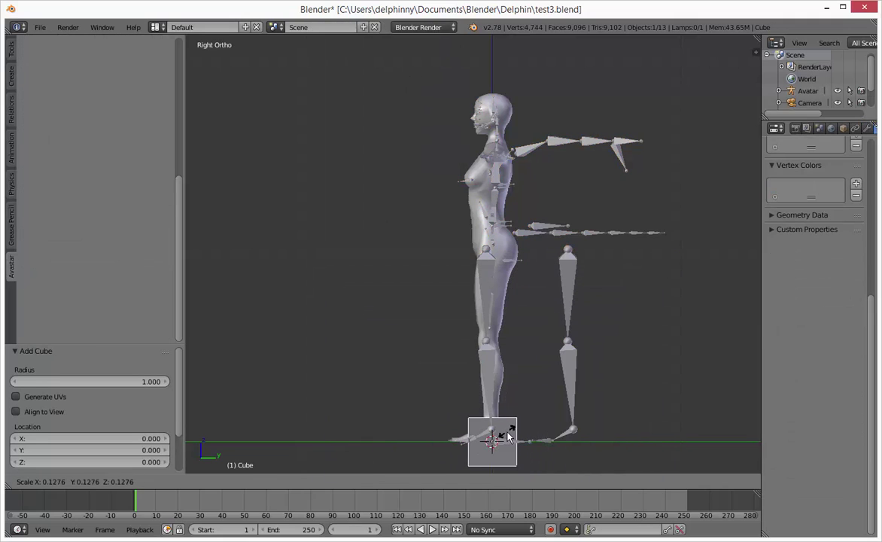
left_click(509, 437)
key("s")
left_click(503, 444)
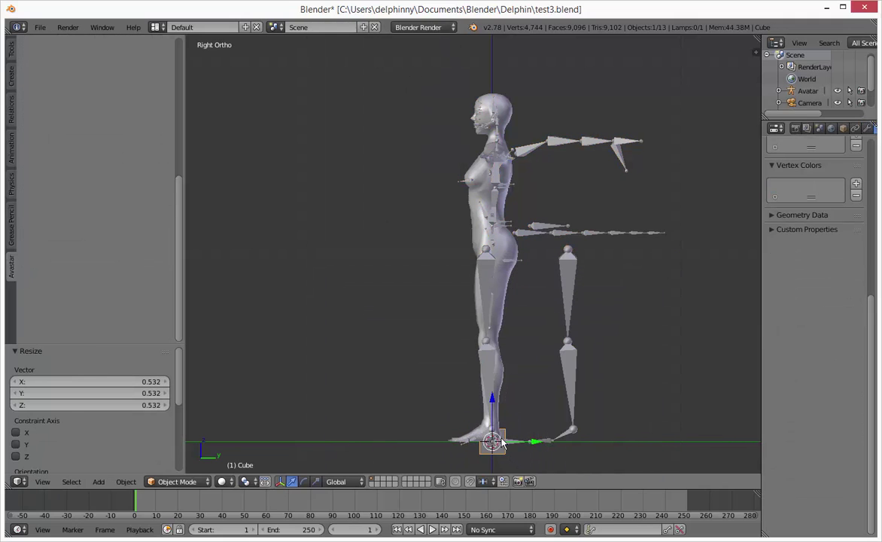
key("s")
key("y")
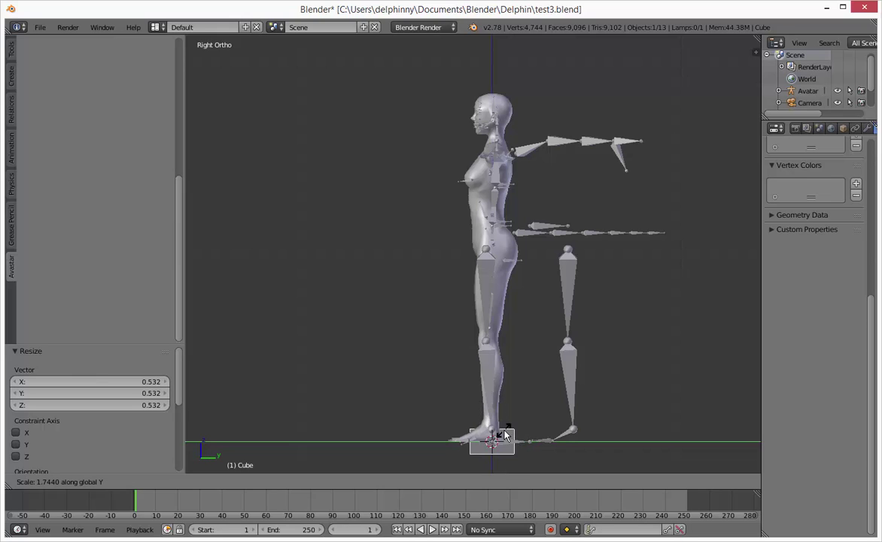
left_click(506, 438)
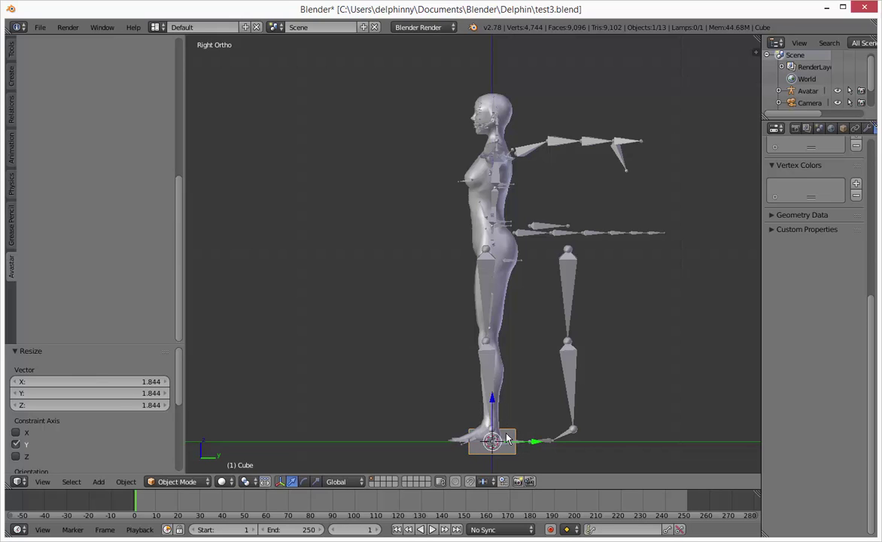
Move the cube up to the avatar's hips in two moves, about 1.10 along Z and 0.09 along Y, with wireframe display on.
key("g")
left_click(526, 250)
key("z")
key("g")
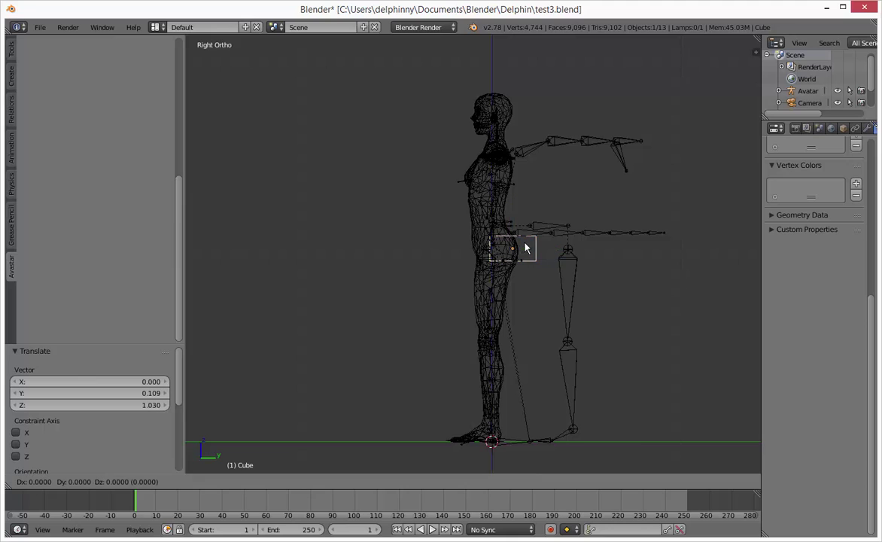
left_click(518, 234)
Scale the cube to about 0.759 and move it about -0.028 in Y and 0.013 in Z over the tail's base.
scroll(518, 233, "up", 5)
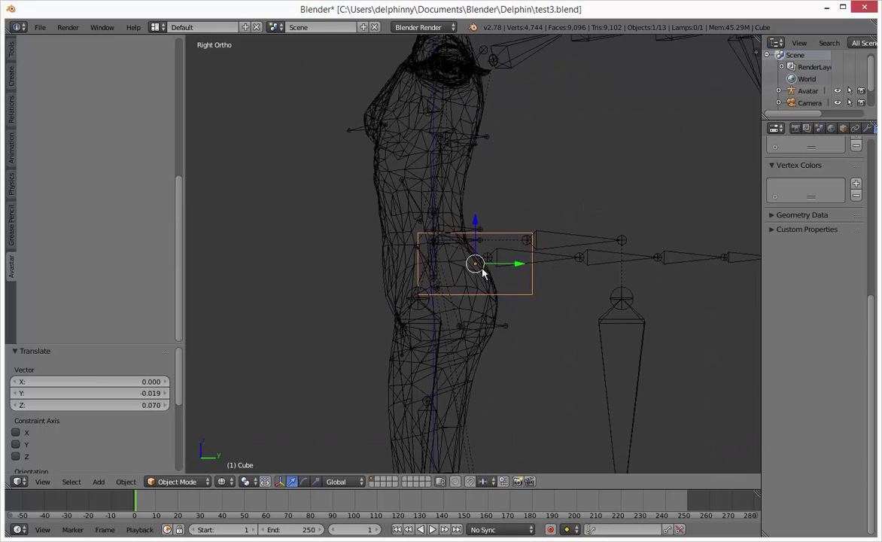
scroll(482, 269, "up", 2)
middle_click_drag(502, 266, 460, 278, "shift")
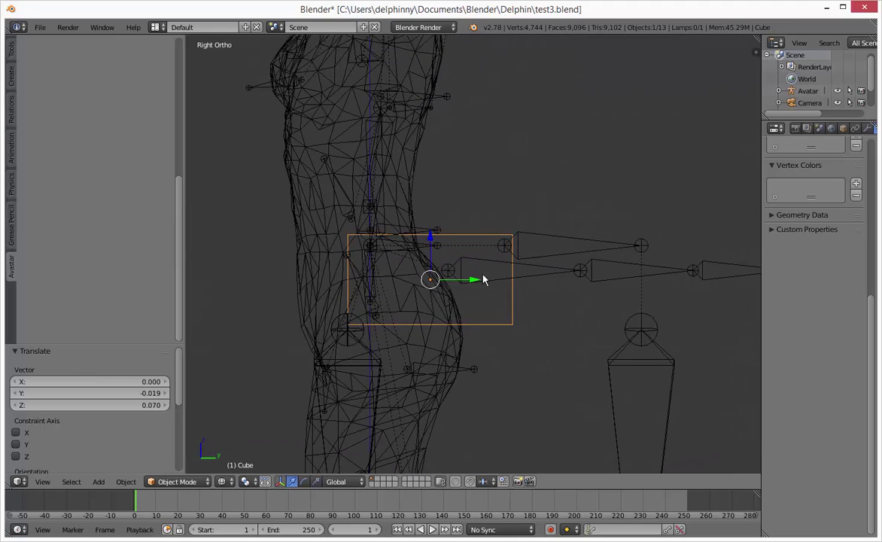
key("s")
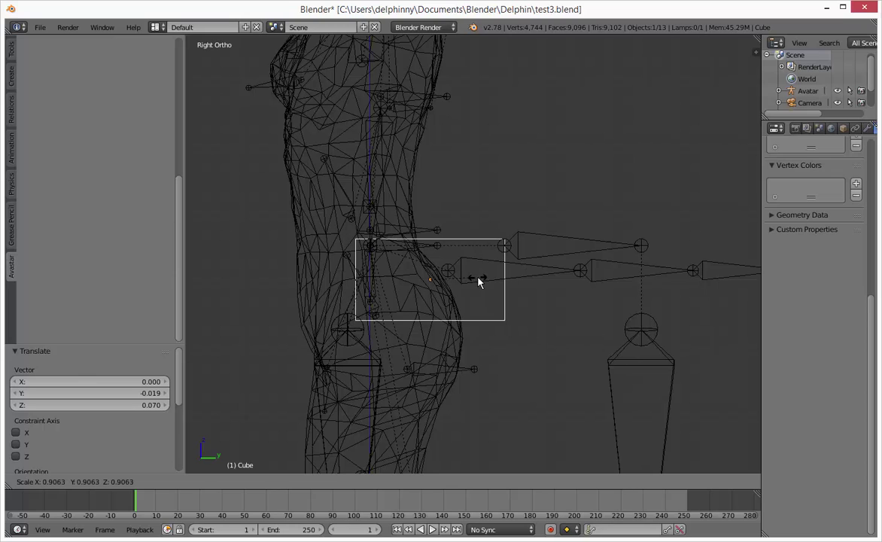
left_click(471, 286)
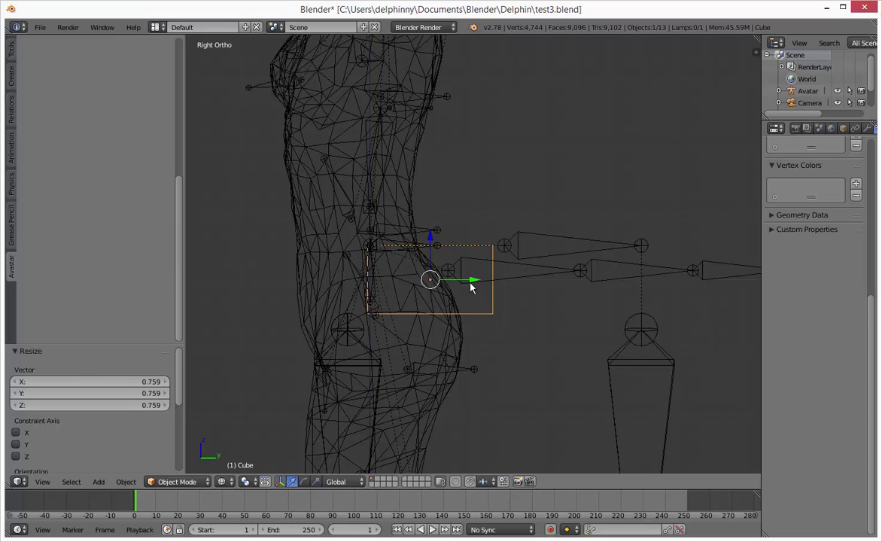
key("g")
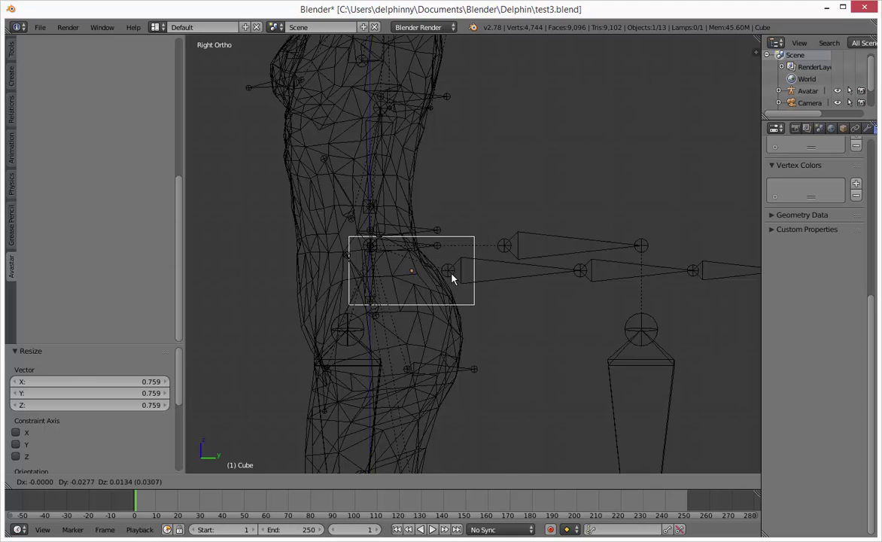
left_click(451, 279)
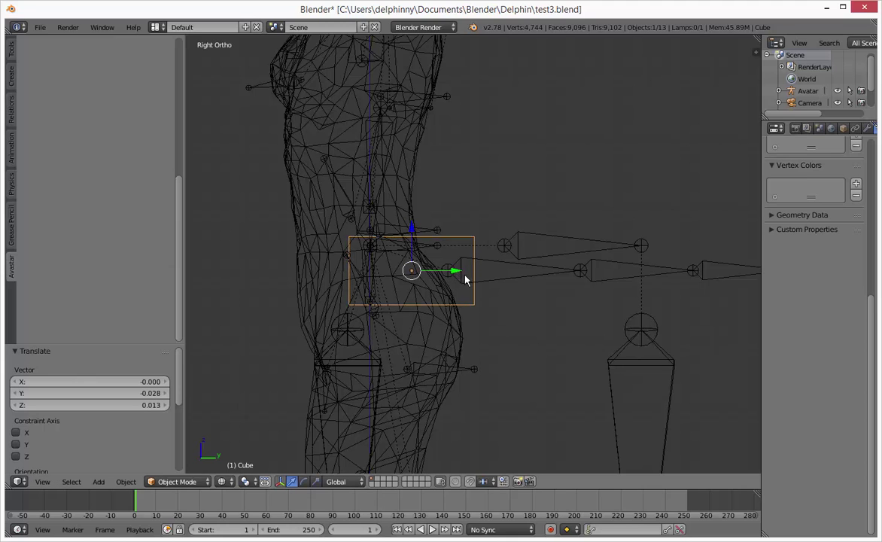
Inspect the cube's mesh in Edit Mode, its object properties and its modifier settings.
middle_click_drag(465, 278, 384, 277)
key("Tab")
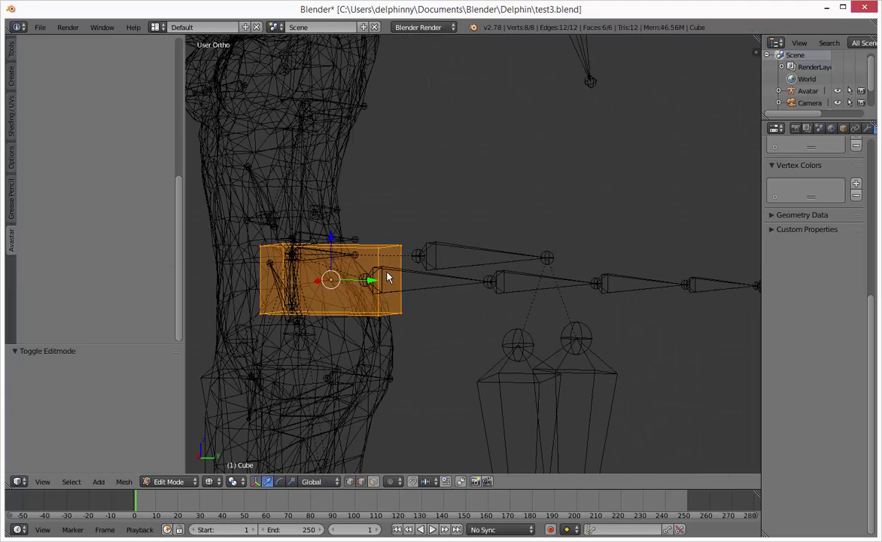
key("Tab")
key("Tab")
key("Tab")
left_click(843, 128)
scroll(819, 205, "up", 4)
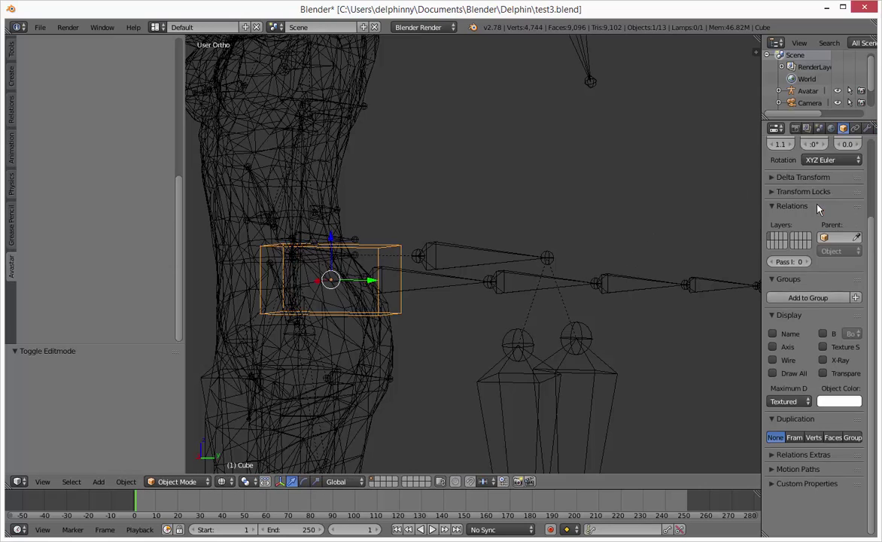
left_click(867, 129)
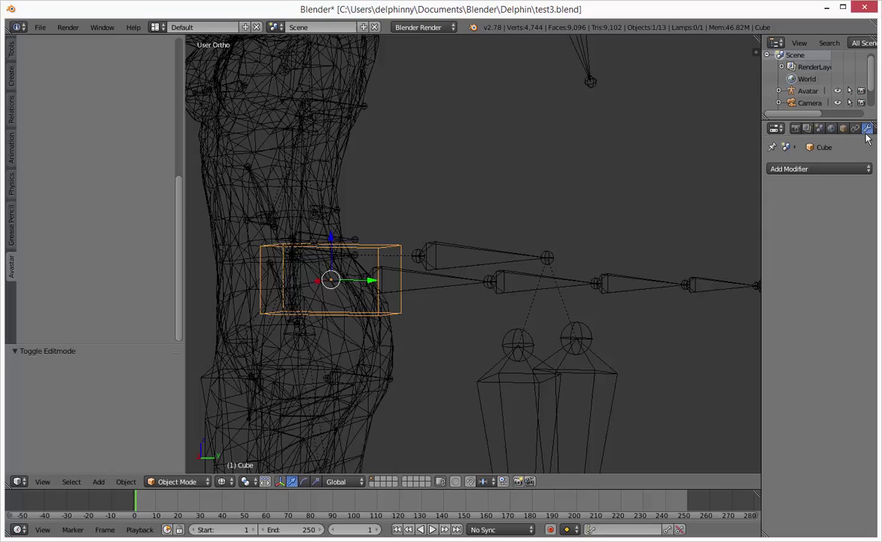
left_click(824, 170)
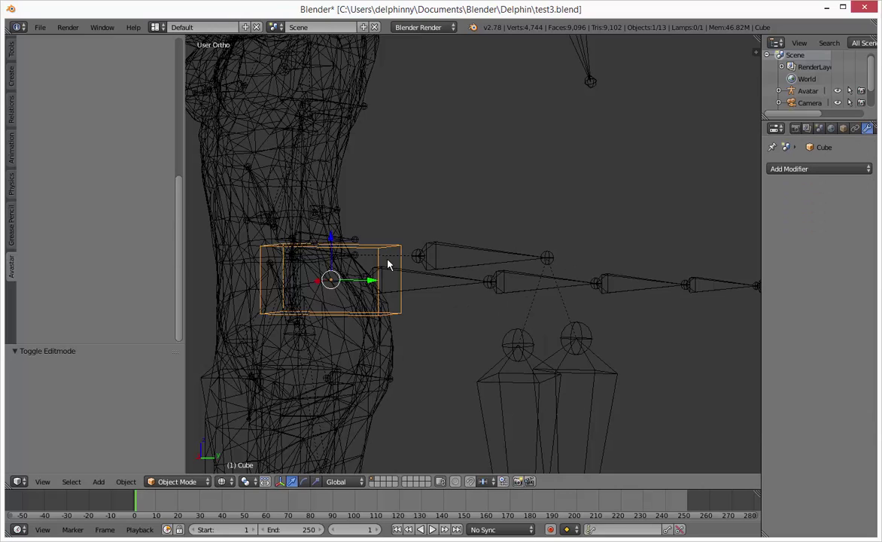
Enter Edit Mode on the cube, switch to face selection, and select the rear face pointing along the tail bones.
key("KP_3")
middle_click_drag(386, 264, 339, 282)
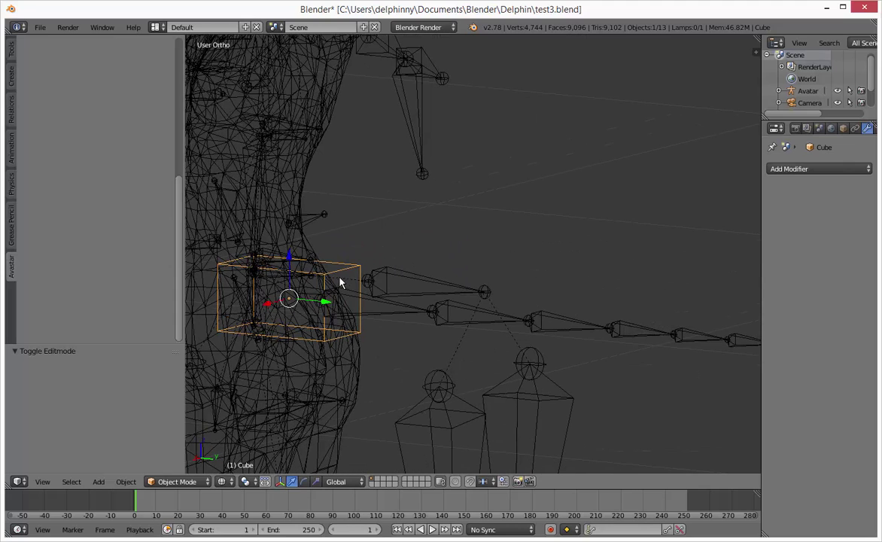
key("Tab")
key("Tab")
key("Tab")
right_click(350, 296)
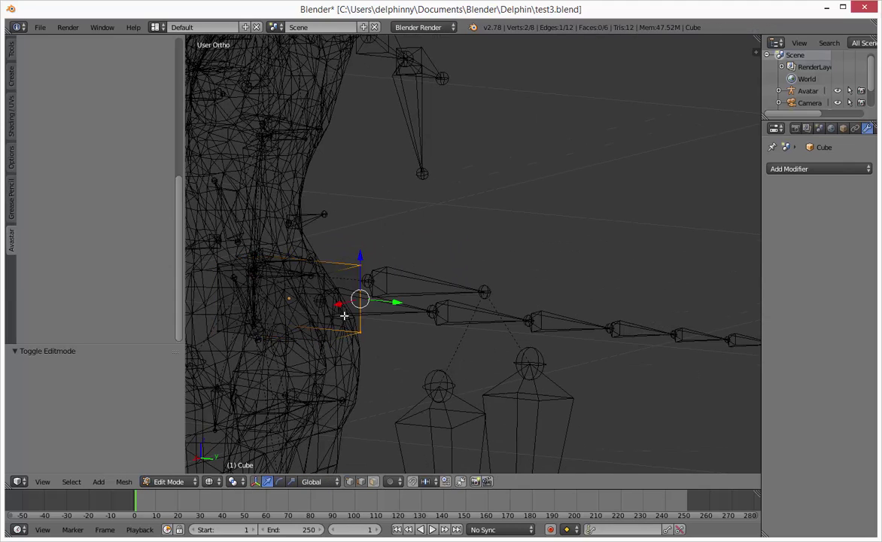
left_click(372, 481)
right_click(333, 270)
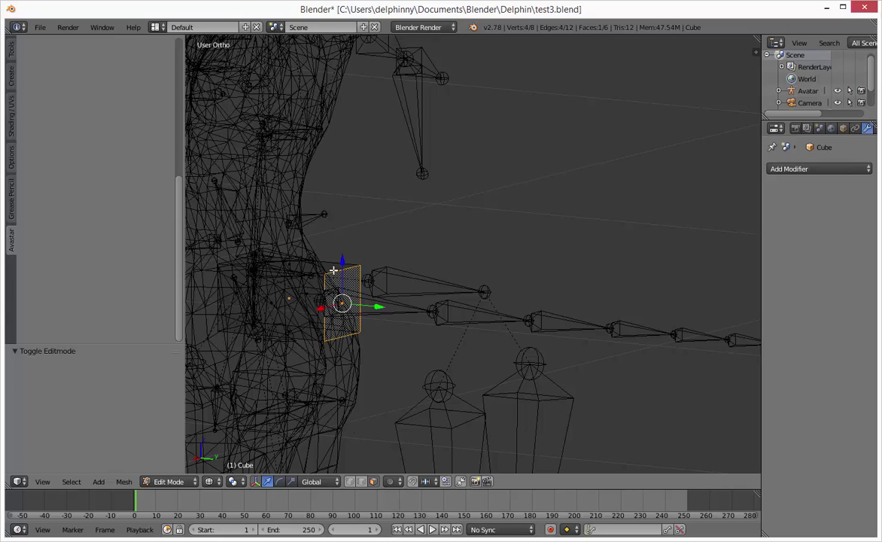
From the right view, extrude the rear face twice along the tail bones, by about 0.154 and then 0.171.
key("KP_3")
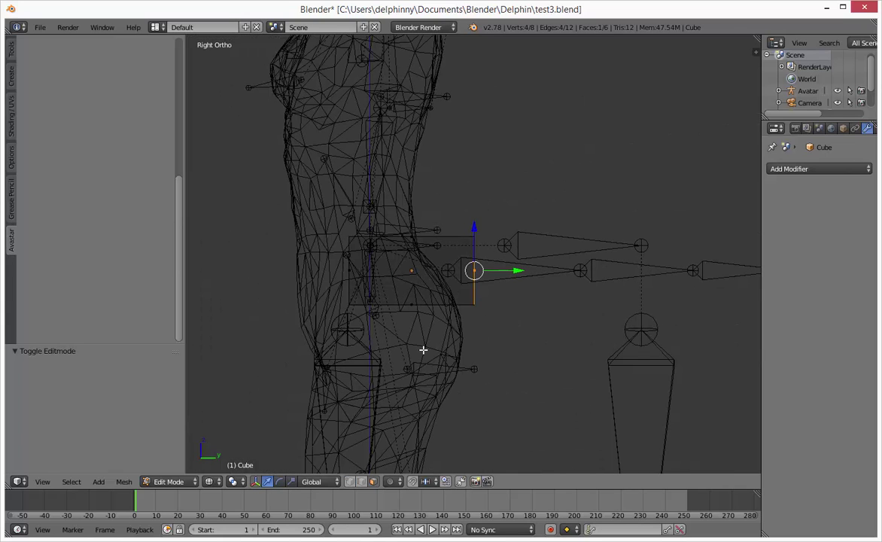
middle_click_drag(582, 379, 411, 374, "shift")
key("e")
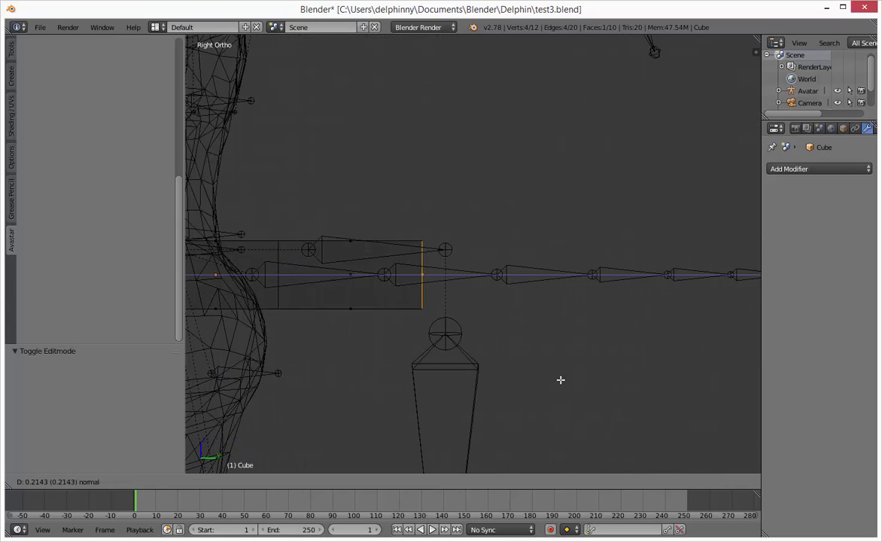
left_click(514, 374)
key("e")
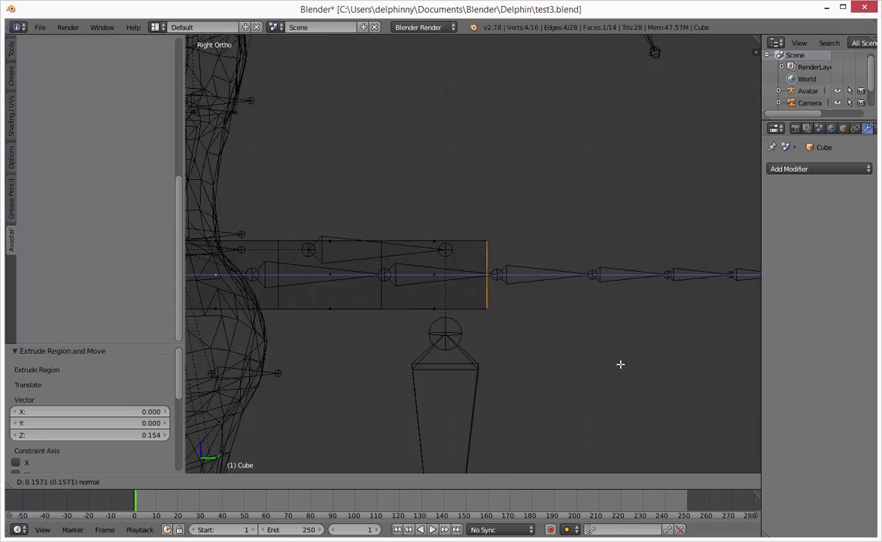
left_click(629, 363)
key("e")
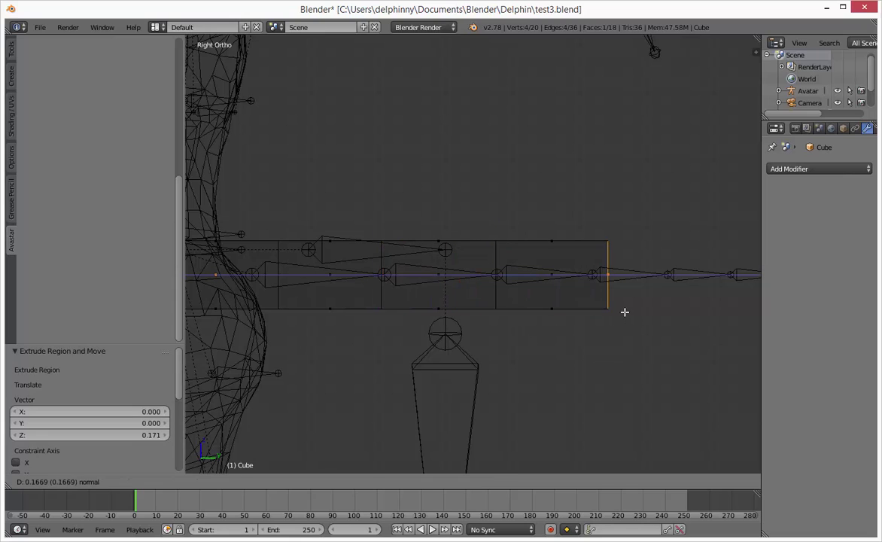
left_click(611, 307)
key("e")
left_click(691, 305)
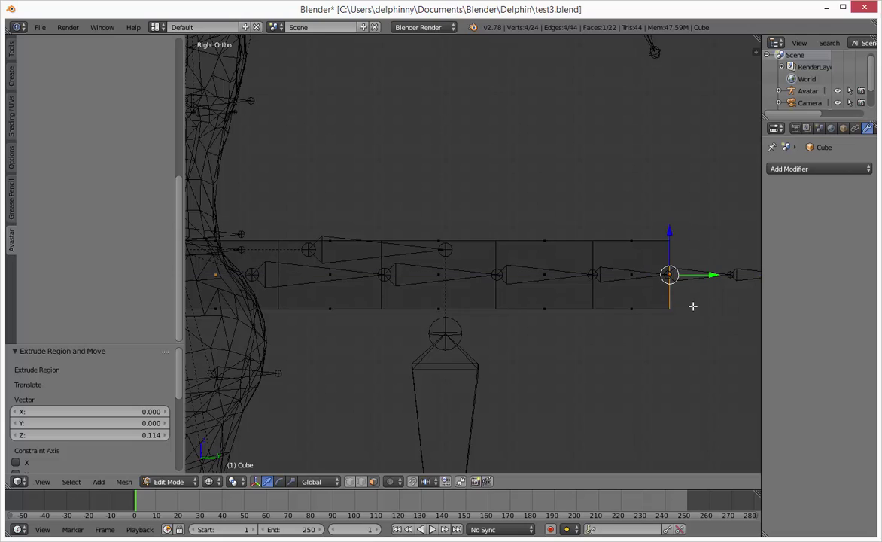
middle_click_drag(693, 305, 548, 327, "shift")
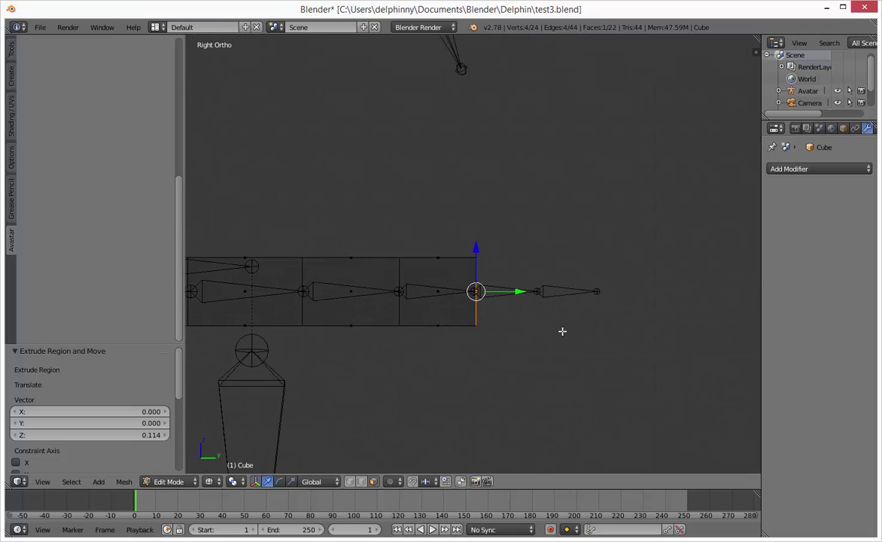
key("ctrl+z")
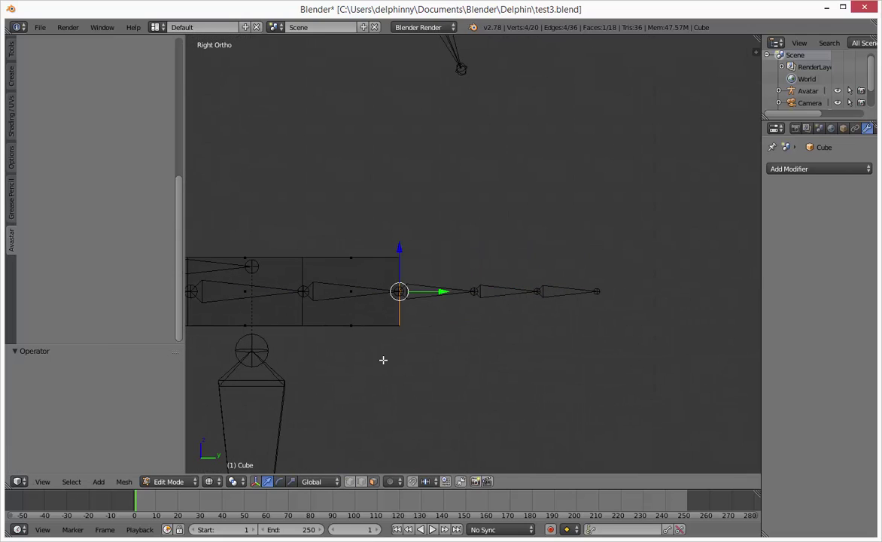
middle_click_drag(383, 360, 523, 343, "shift")
key("ctrl+z")
Scale the tail's end face to about 0.793, then extrude it about 0.143 to the next bone joint and shrink it to about 0.8.
key("s")
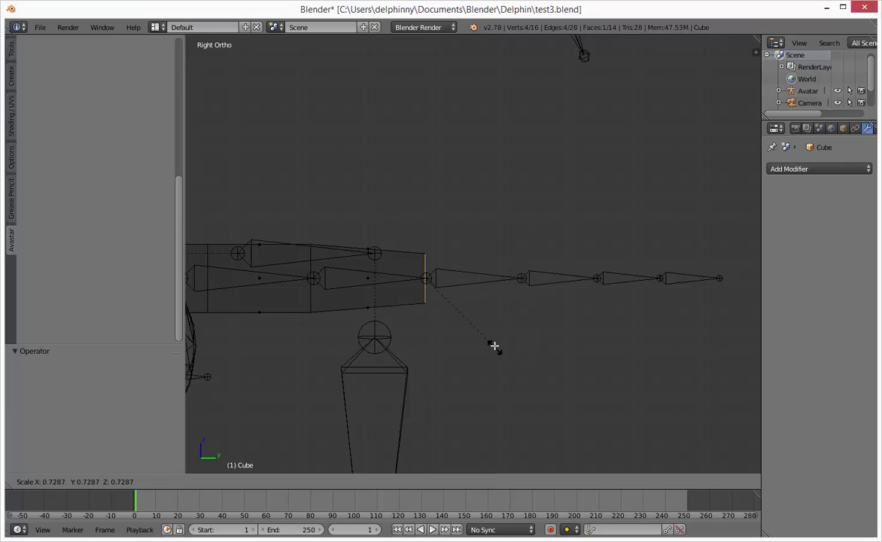
left_click(506, 348)
key("e")
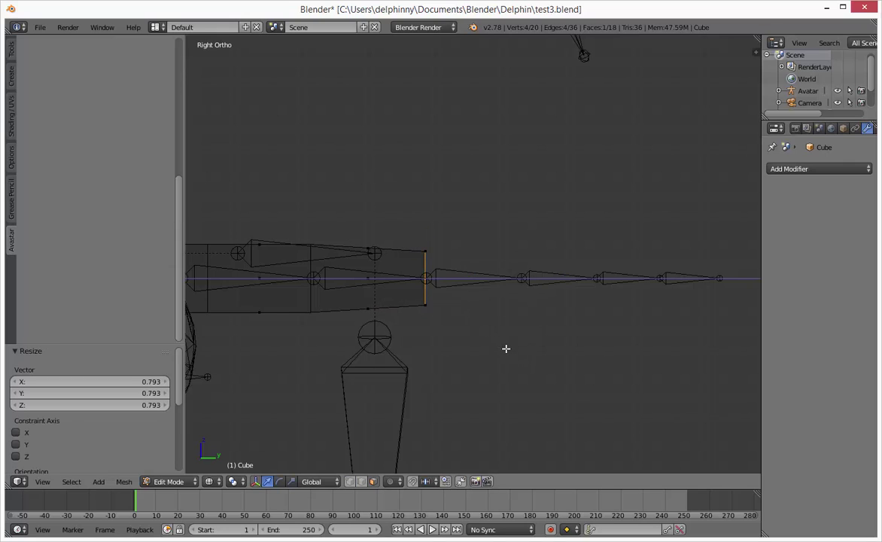
left_click(601, 331)
key("s")
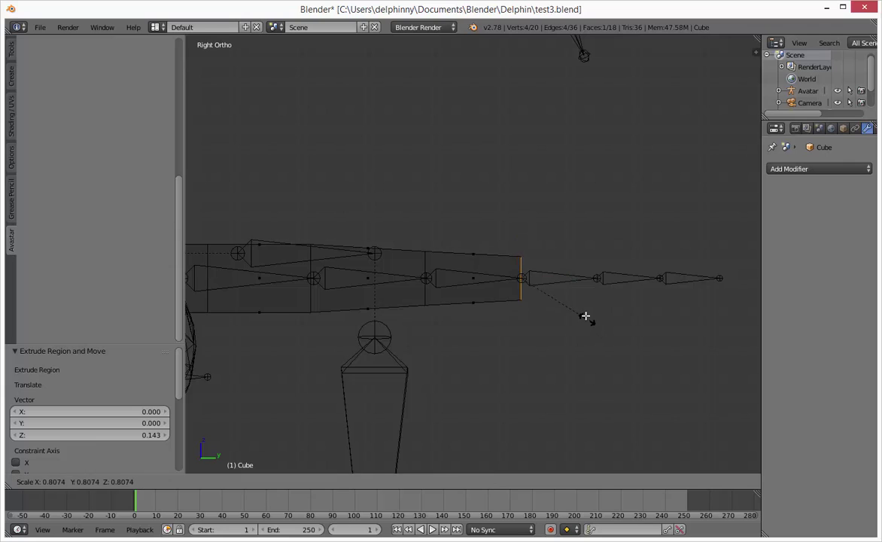
left_click(585, 312)
Extrude the tail's end face about 0.112 to the next bone joint, shrink it, and extrude about 0.093 to the following joint.
key("e")
left_click(660, 307)
key("s")
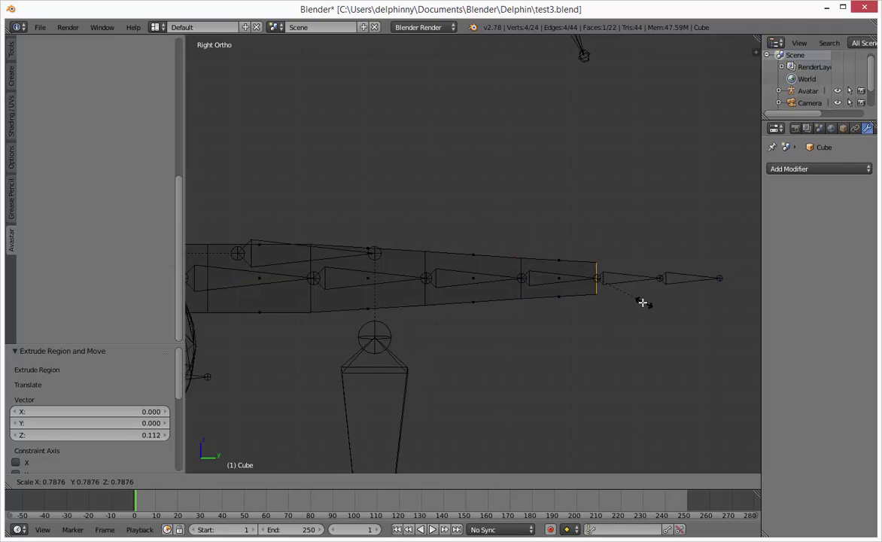
left_click(653, 294)
key("e")
left_click(698, 295)
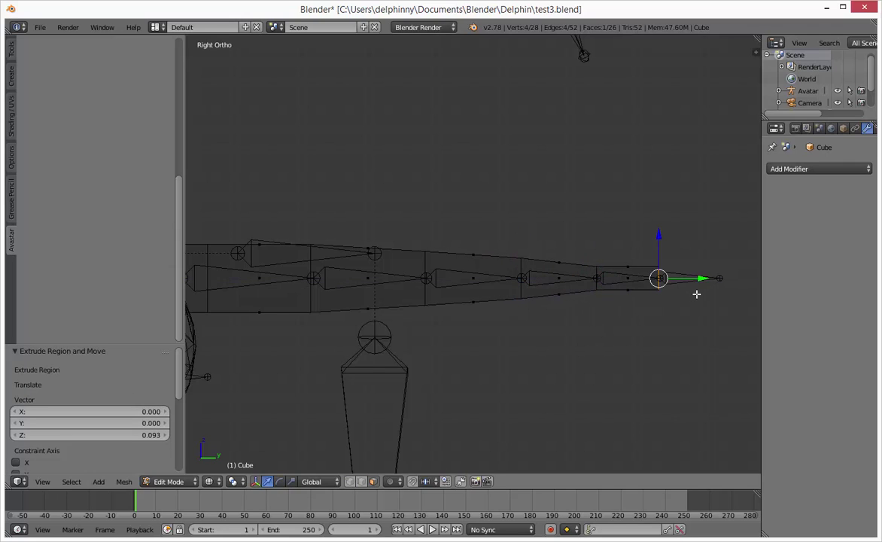
Scale the end face to about 0.582, extrude it to the last tail bone's tip, and shrink it to about 0.224.
key("s")
left_click(681, 290)
key("e")
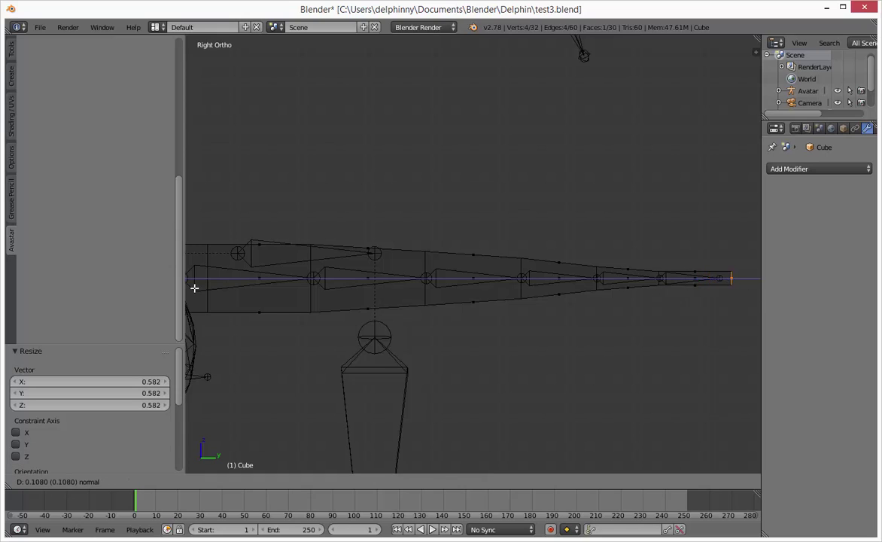
left_click(758, 287)
key("s")
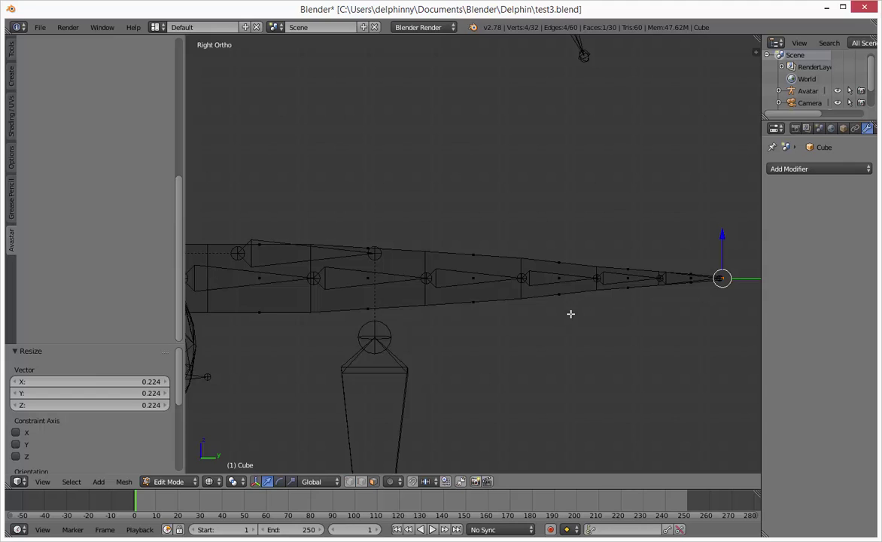
Scale the whole tail object up to about 1.135 in Object Mode, then return to Edit Mode.
scroll(570, 314, "down", 5)
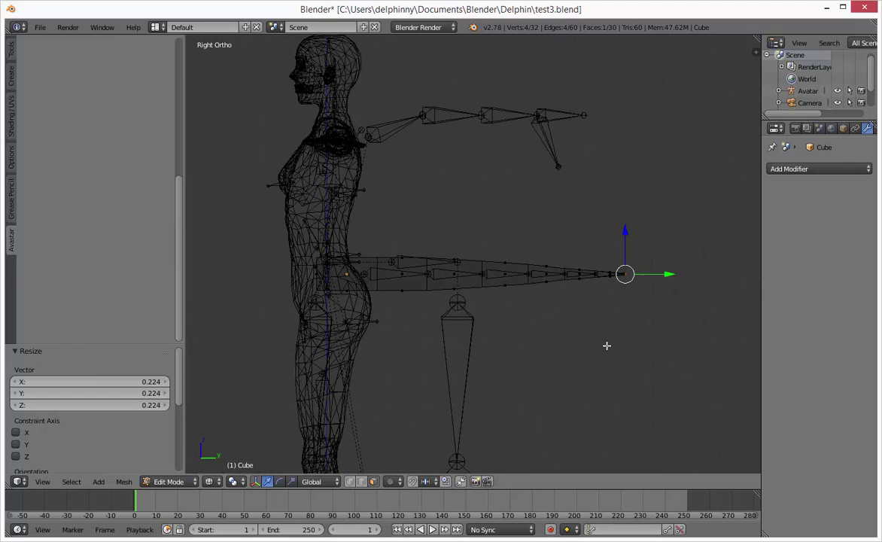
key("Tab")
key("s")
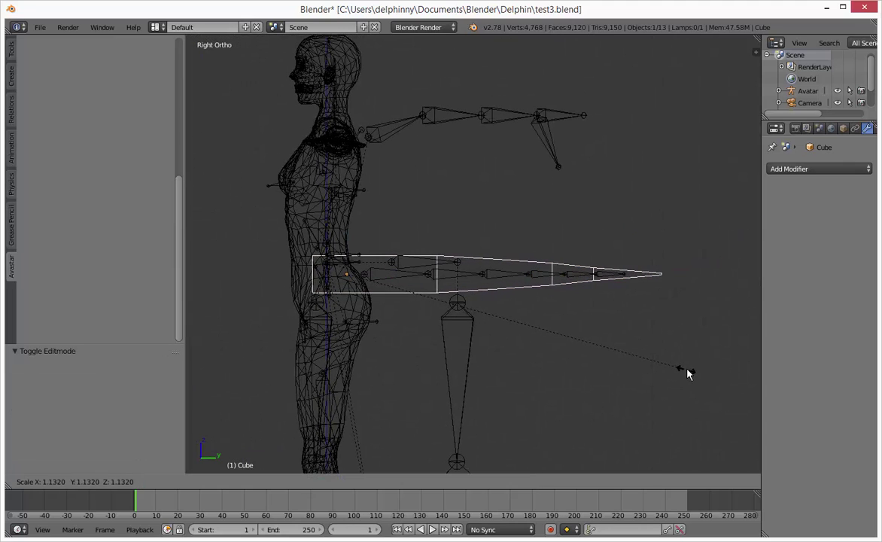
left_click(686, 374)
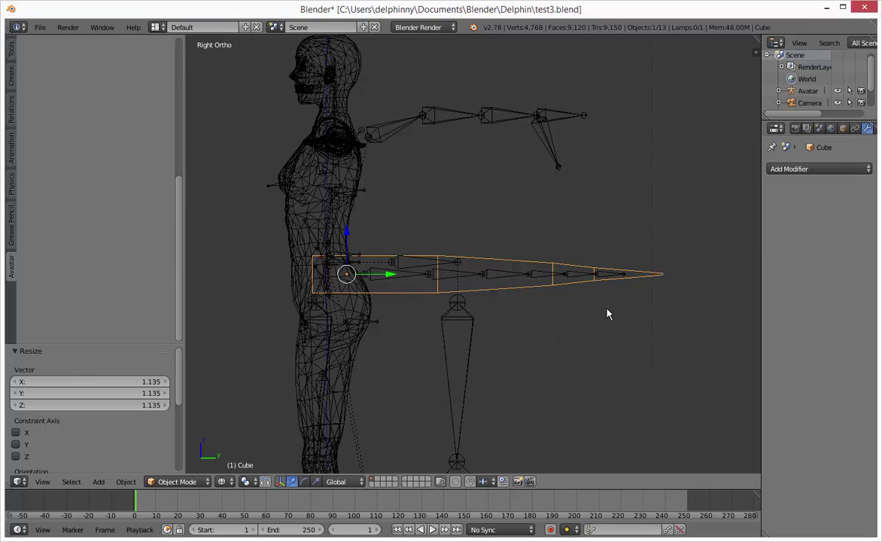
key("Tab")
Try an edge collapse on the side faces of the tail's base section, then undo it.
right_click(388, 268)
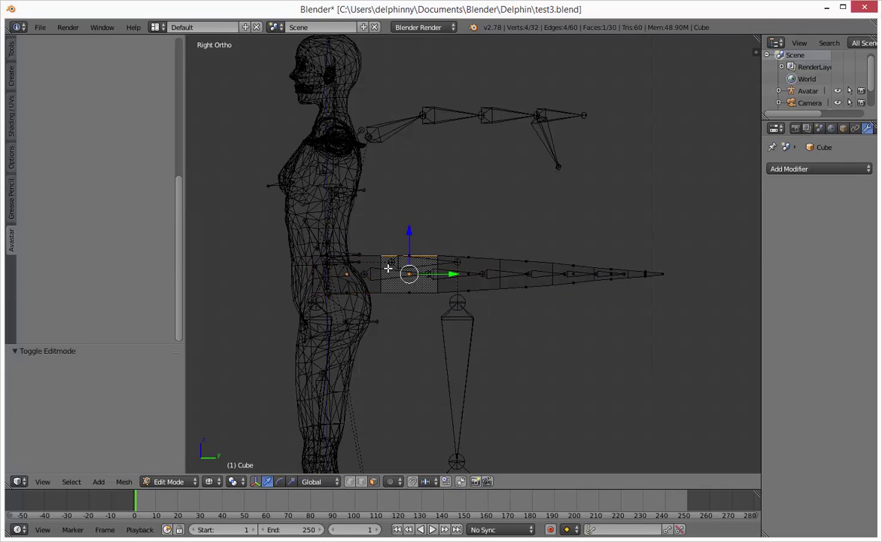
right_click(362, 274)
middle_click_drag(362, 273, 376, 336)
right_click(369, 332, "shift")
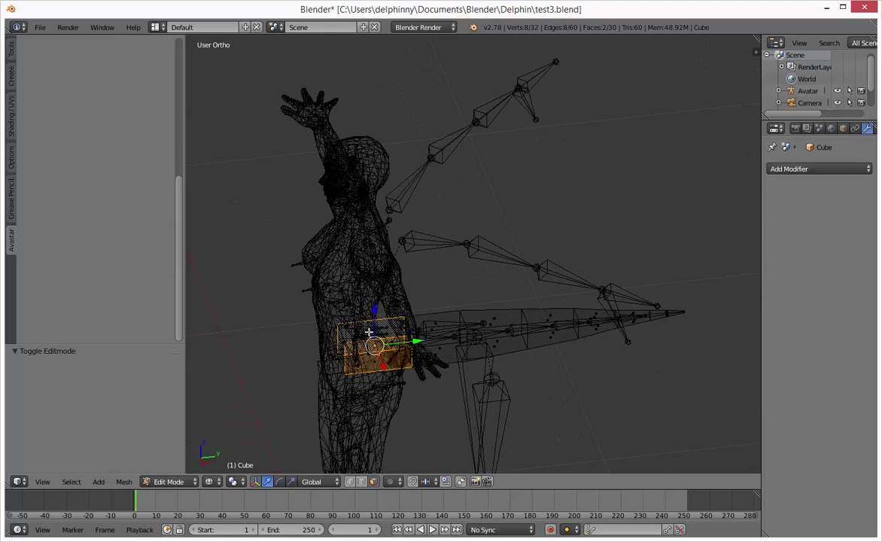
right_click(353, 343, "shift")
right_click(342, 349, "shift")
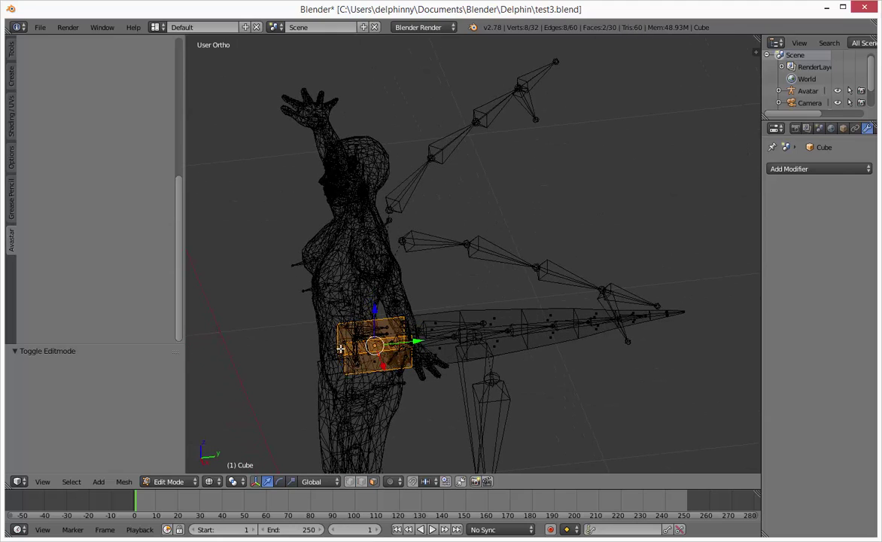
right_click(340, 349, "shift")
middle_click_drag(363, 348, 347, 274)
key("x")
key("c")
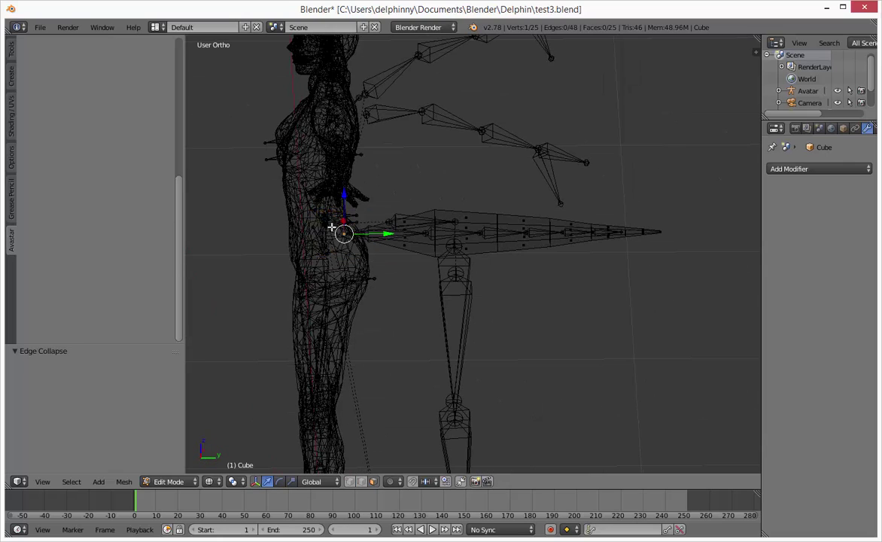
key("ctrl+z")
Circle-select the four side faces of the tail's base section and scale them to about 1.295 in the right view.
key("a")
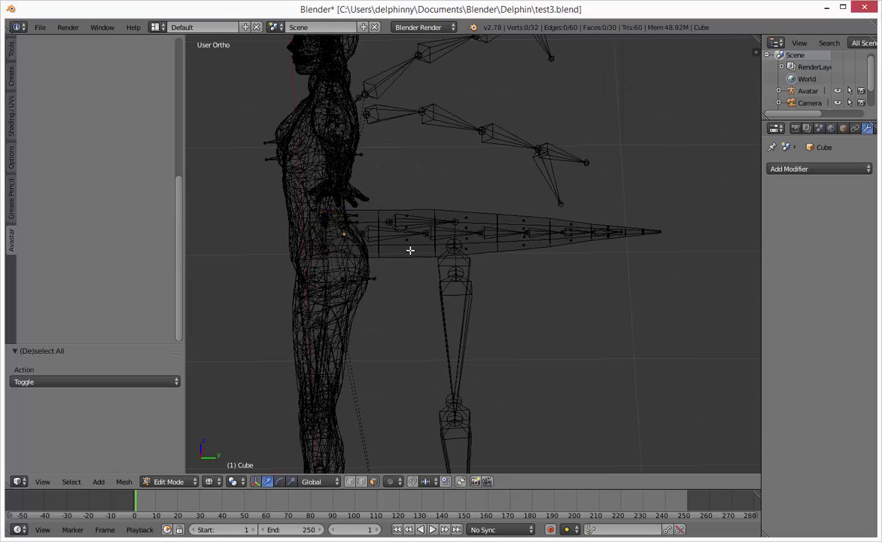
key("c")
left_click_drag(341, 203, 334, 256)
right_click(345, 235)
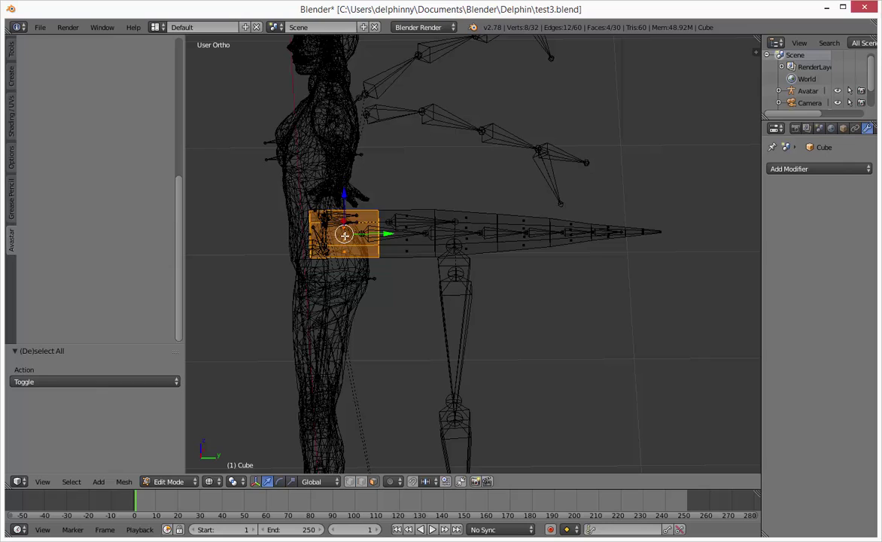
middle_click_drag(355, 239, 374, 251)
key("KP_3")
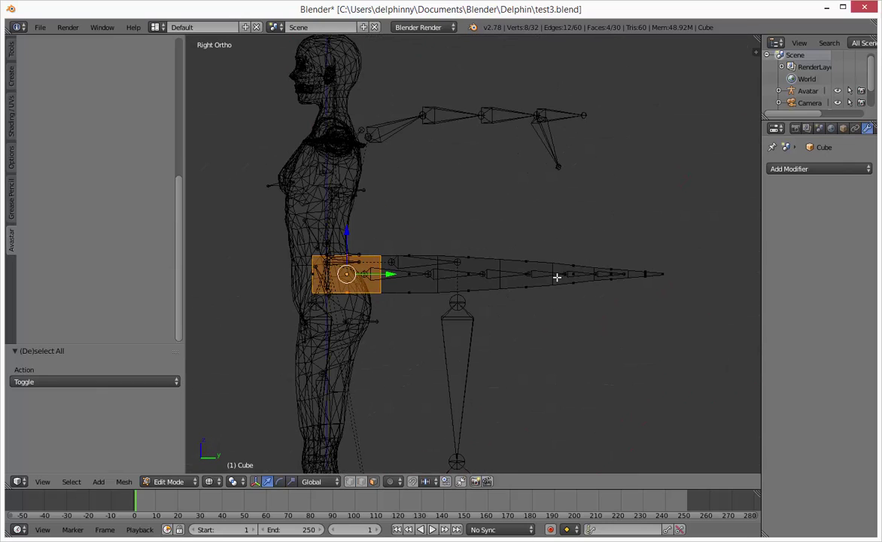
key("s")
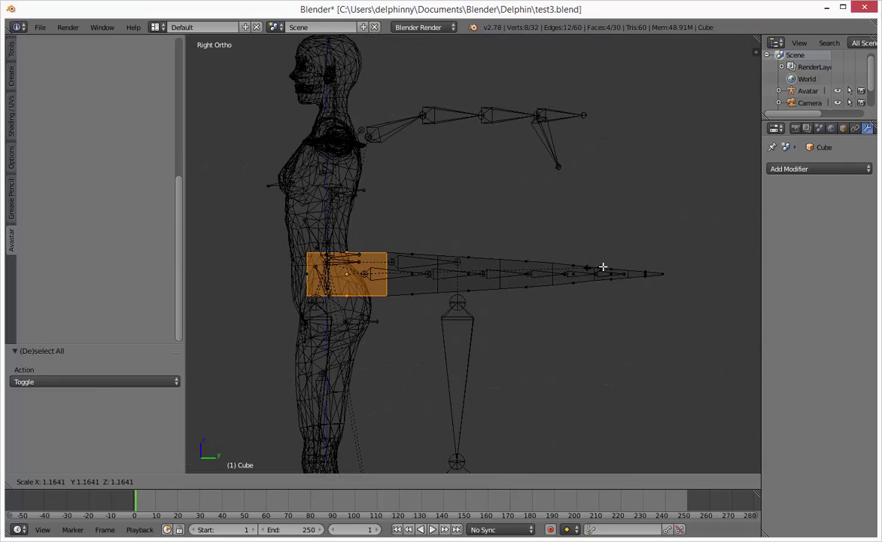
left_click(621, 263)
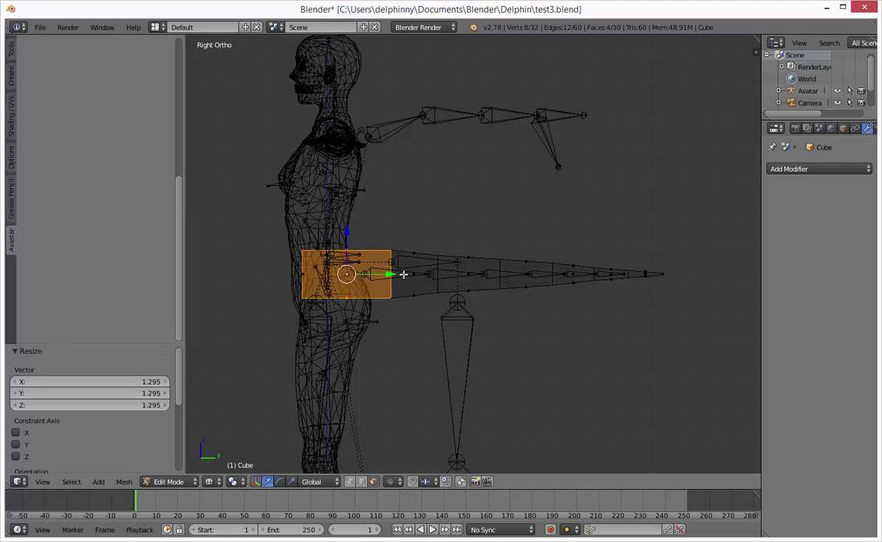
Select the tail's front end face inside the body and move it about 0.108 along Y toward the back.
middle_click_drag(336, 267, 369, 263)
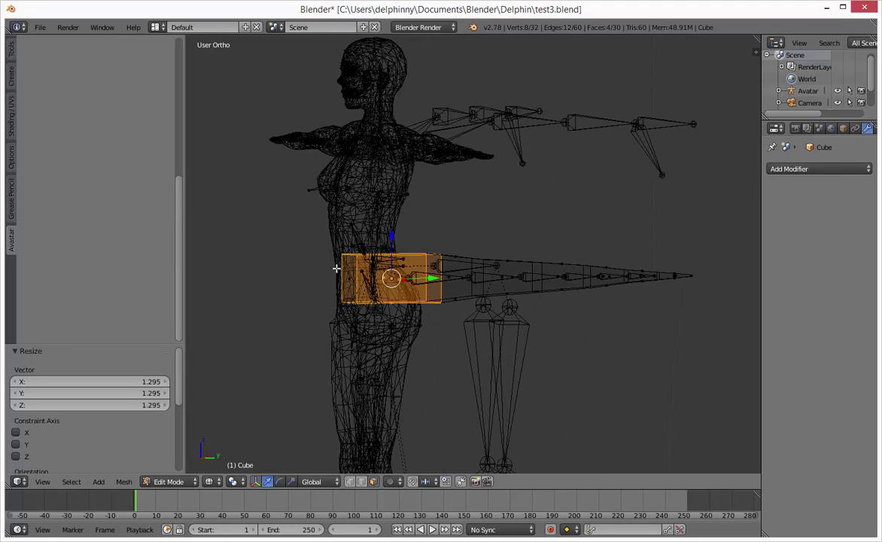
right_click(337, 267)
middle_click_drag(422, 276, 399, 277)
left_click_drag(358, 280, 391, 277)
key("KP_3")
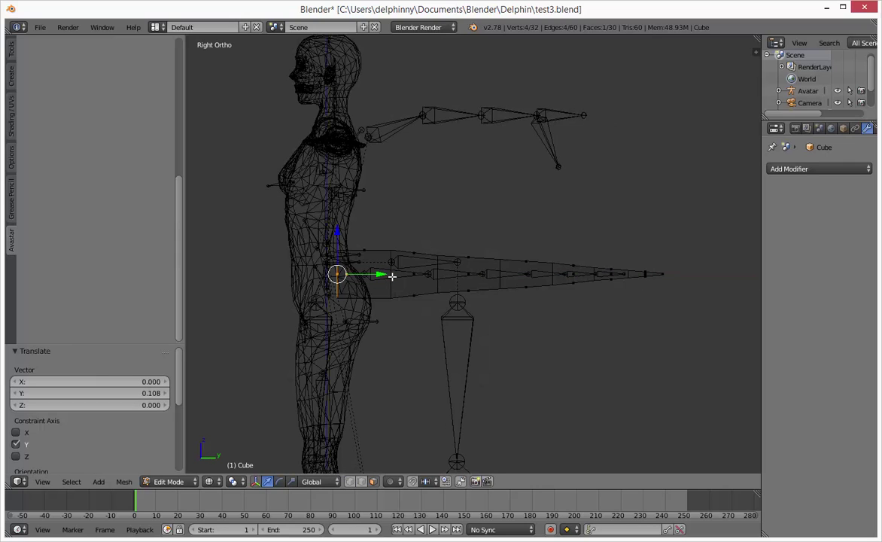
key("a")
key("a")
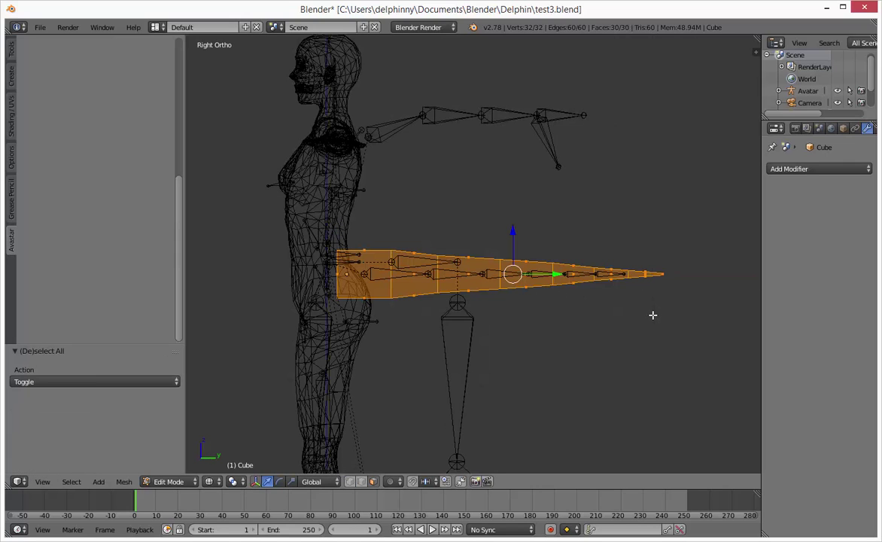
key("s")
key("Escape")
Add a Subdivision Surface modifier to the tail and check the smoothed shape in Object Mode.
left_click(827, 169)
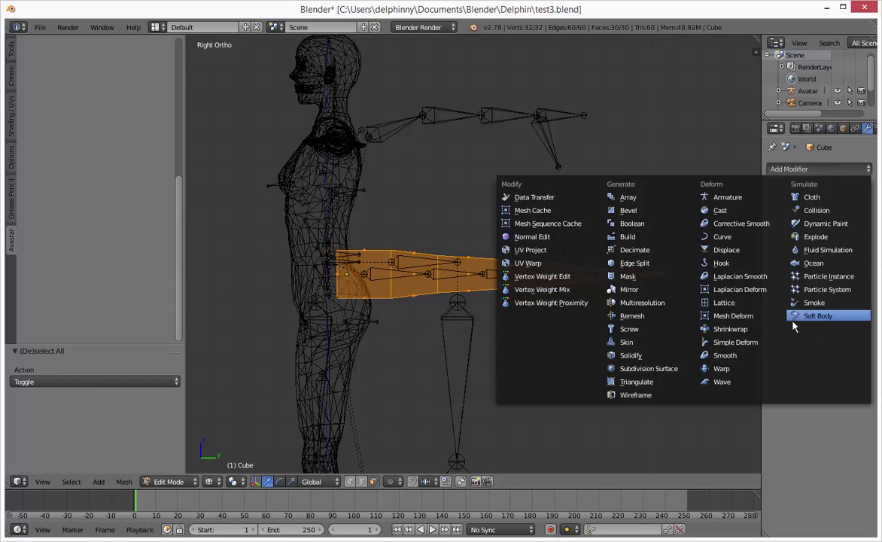
left_click(663, 368)
key("Tab")
mouse_move(649, 376)
middle_mouse_down()
mouse_move(651, 387)
mouse_move(608, 396)
mouse_move(613, 376)
mouse_move(640, 373)
middle_mouse_up()
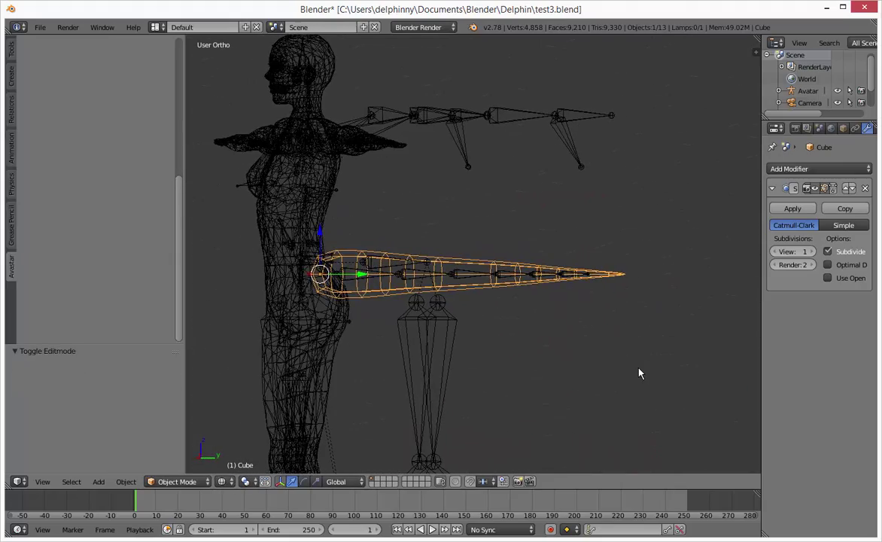
key("KP_3")
Select the tail's front end face in Edit Mode, move it forward along Y into the body, and return to Object Mode.
key("Tab")
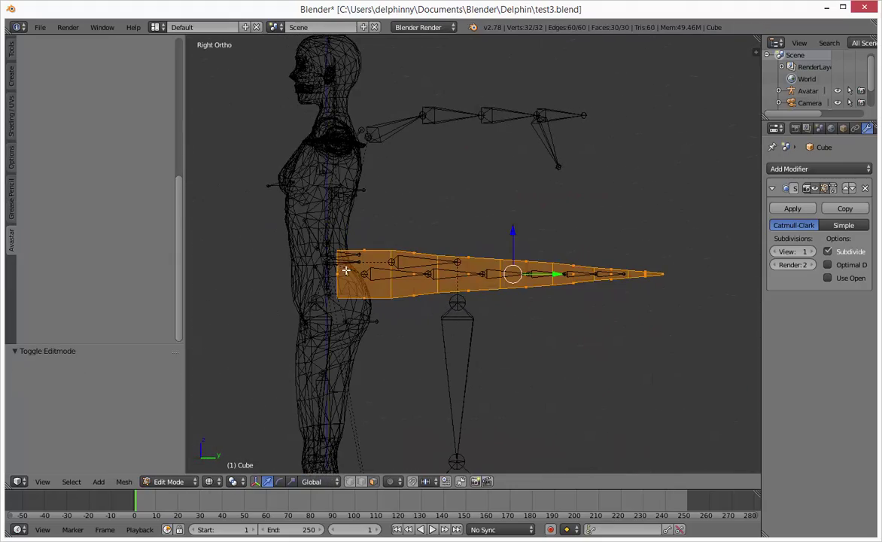
middle_click_drag(345, 270, 354, 262)
right_click(392, 292)
key("KP_3")
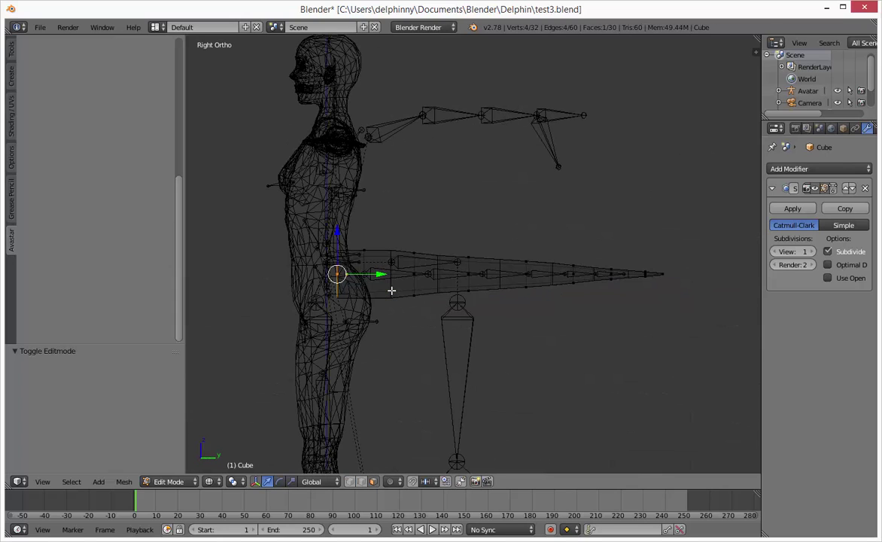
left_click_drag(381, 274, 360, 281)
key("Tab")
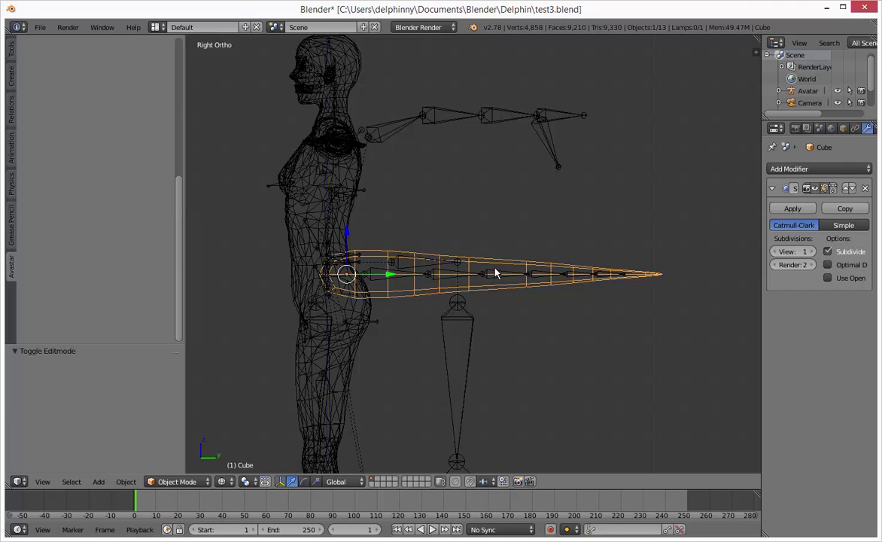
Switch the viewport to solid shading and check how the tail fits the body from several angles.
scroll(499, 273, "down", 2)
key("z")
middle_click_drag(505, 315, 437, 367)
key("KP_3")
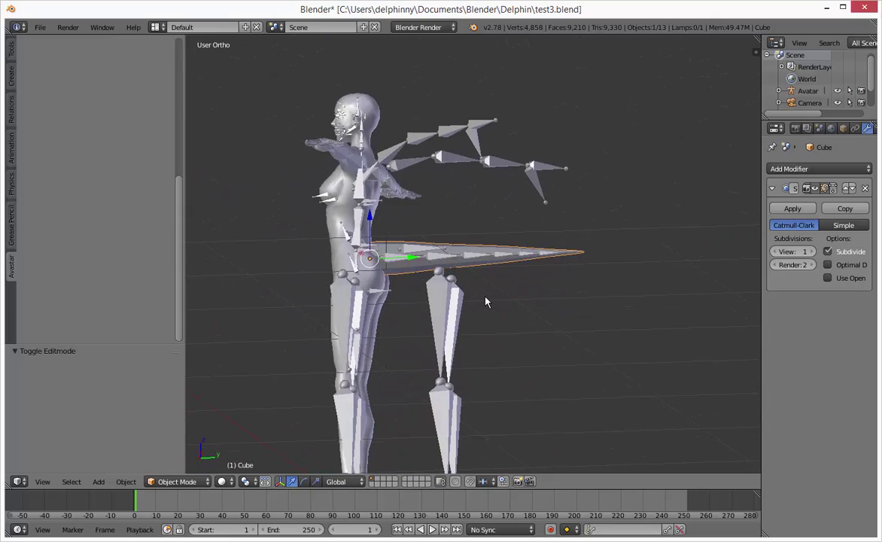
middle_click_drag(486, 301, 484, 349)
key("KP_3")
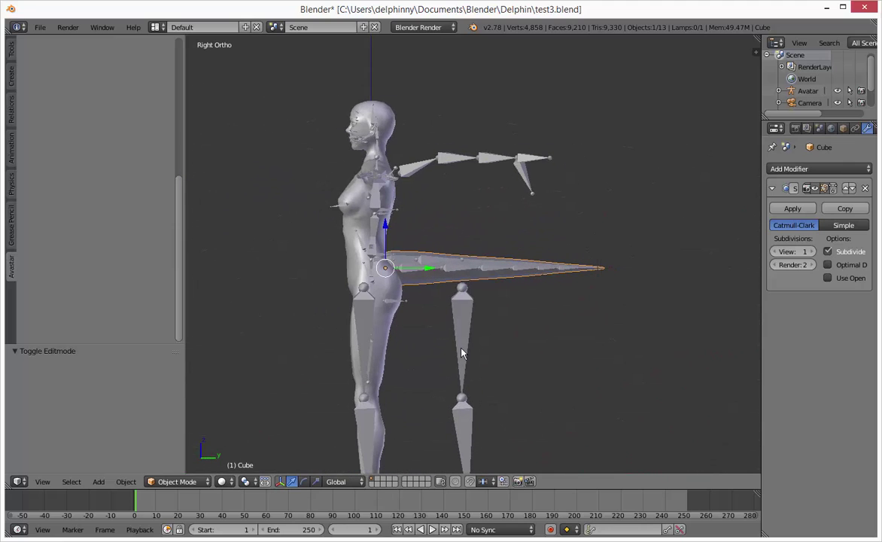
Save the file as a new version named test4 in the same folder.
left_click(39, 28)
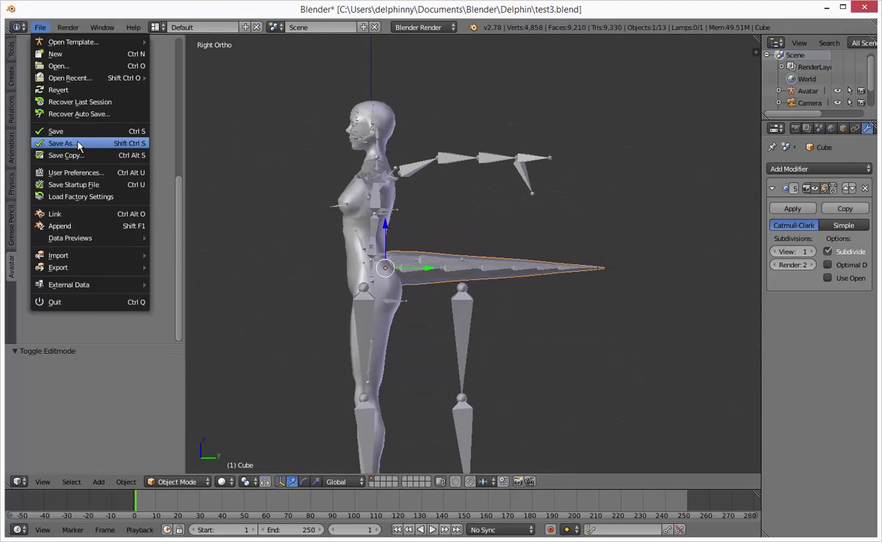
left_click(53, 134)
left_click(223, 72)
type("test")
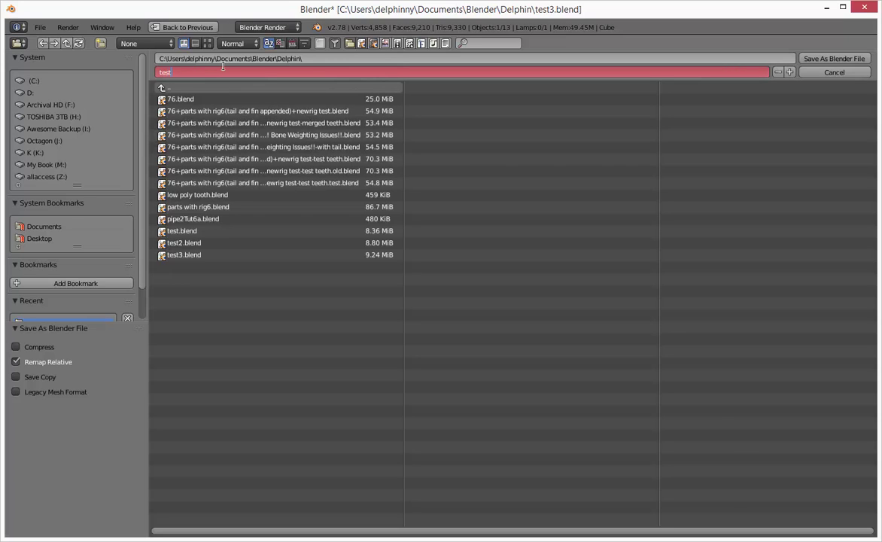
type("4")
key("Return")
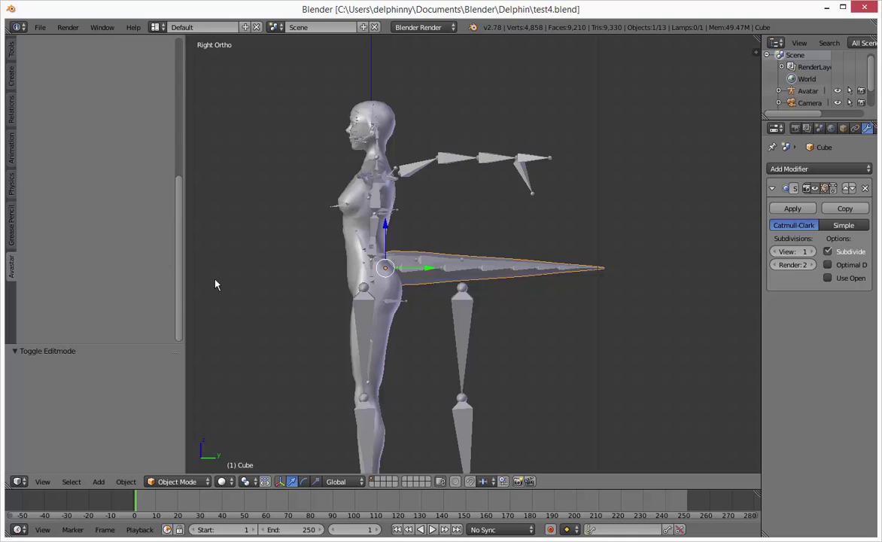
Select the tail mesh and then the Avatar armature, and parent the tail to the armature with automatic weights.
left_click_drag(180, 293, 168, 100)
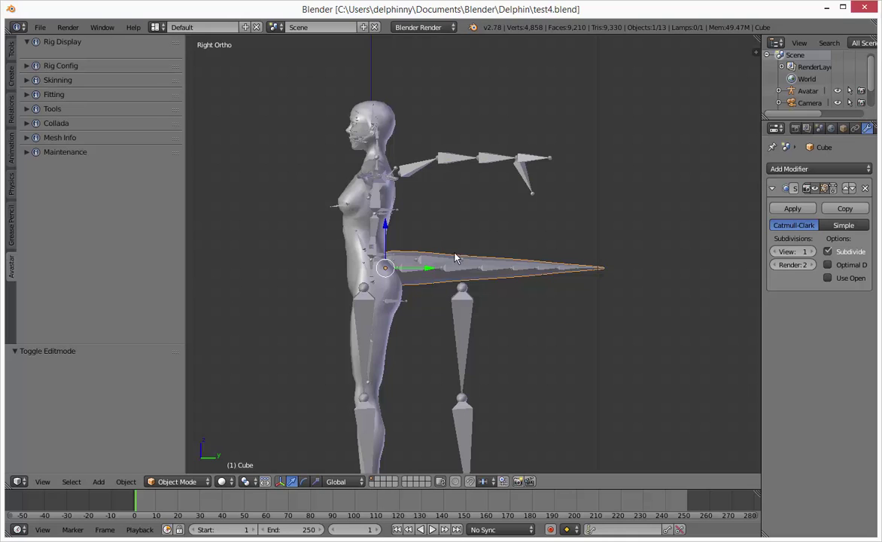
right_click(415, 273)
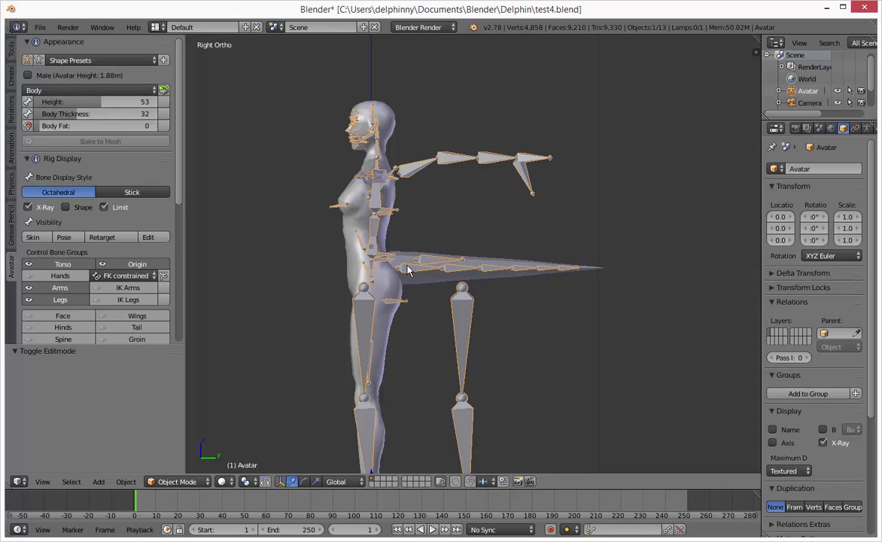
right_click(406, 283)
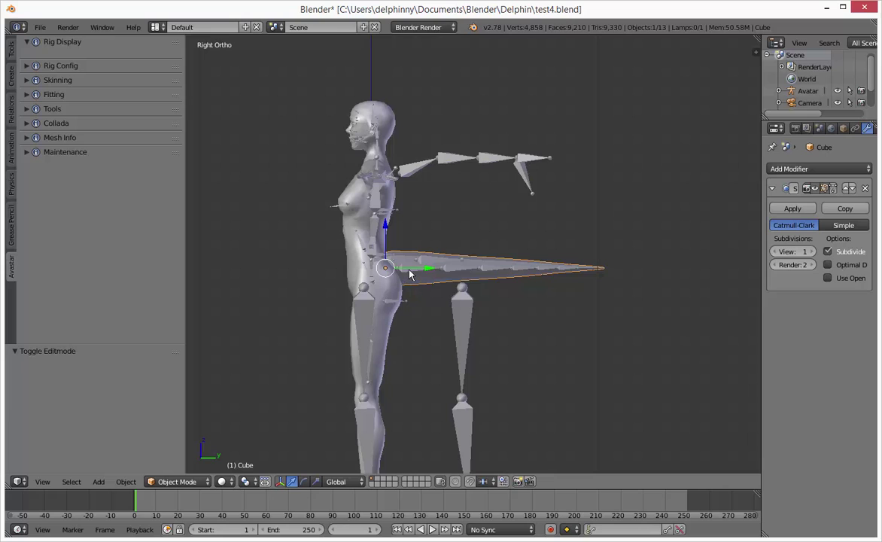
right_click(410, 274)
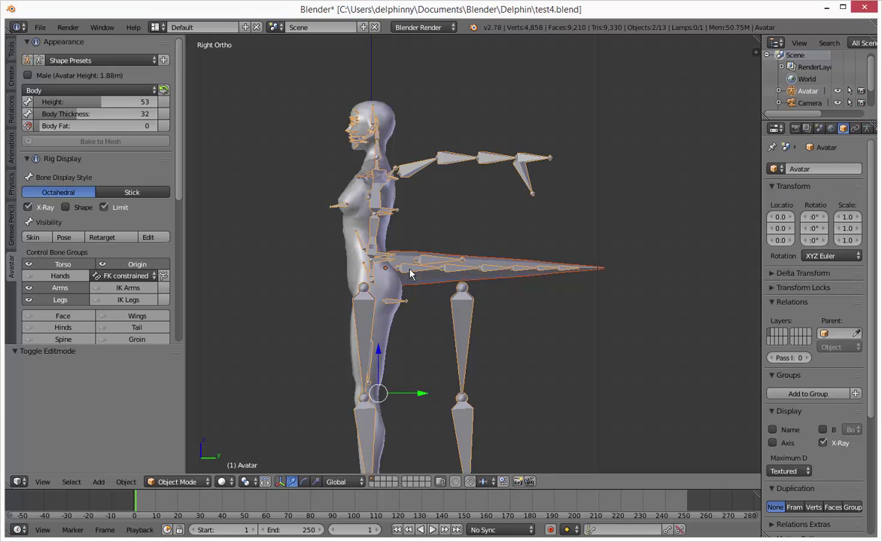
key("ctrl+p")
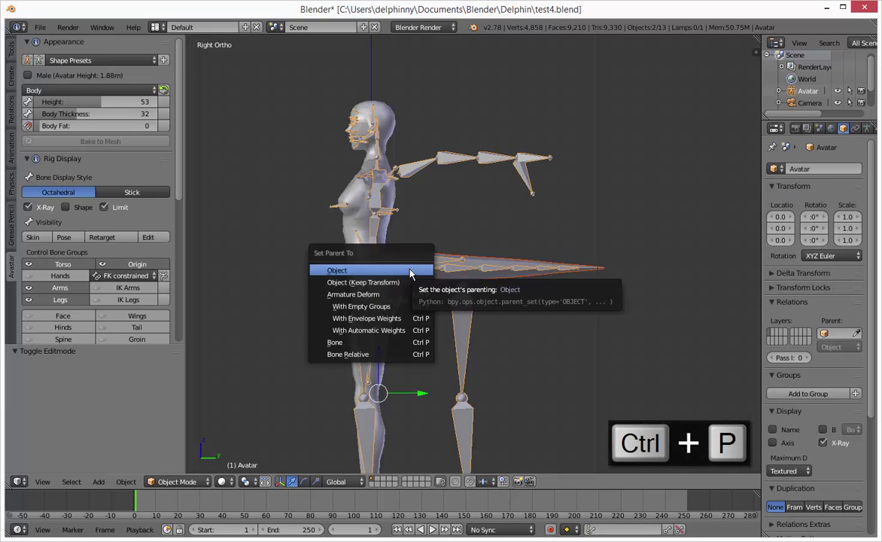
left_click(414, 331)
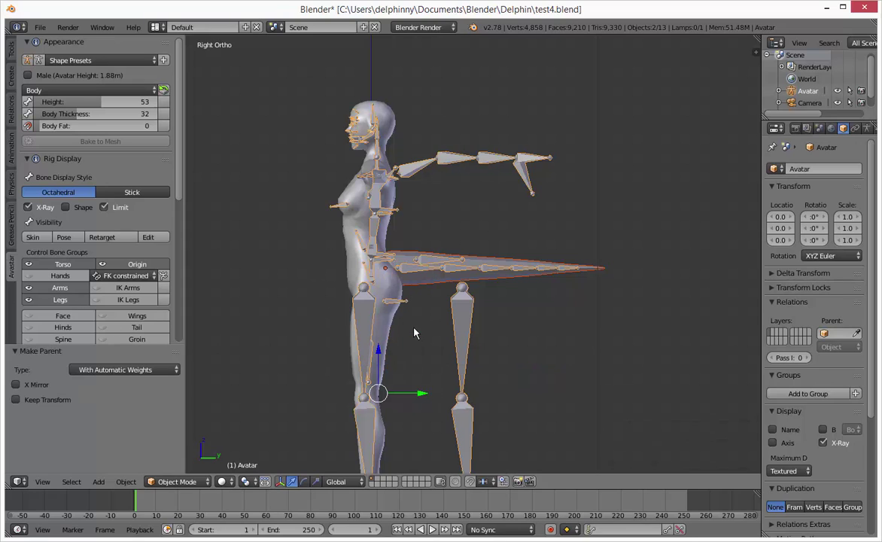
Select the tail mesh, display its vertex groups, and widen the properties area so the full group names can be read.
right_click(408, 269)
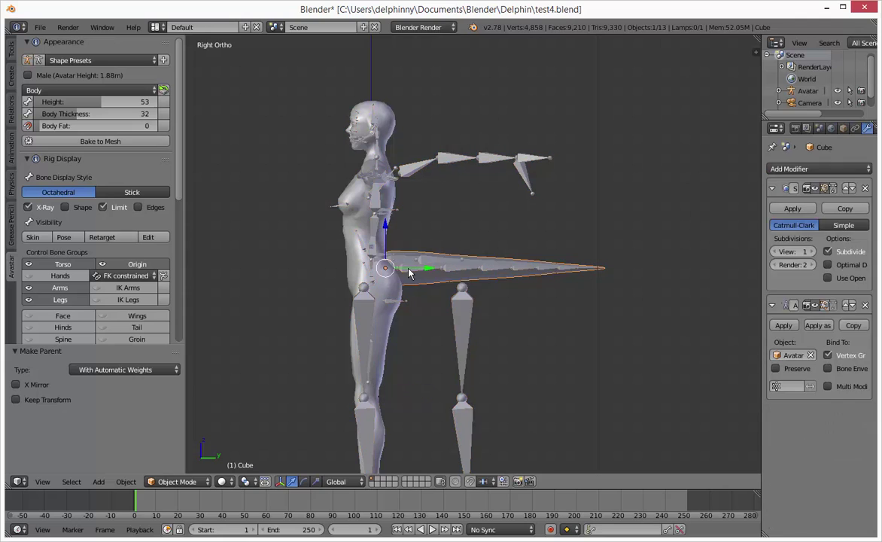
right_click(415, 269)
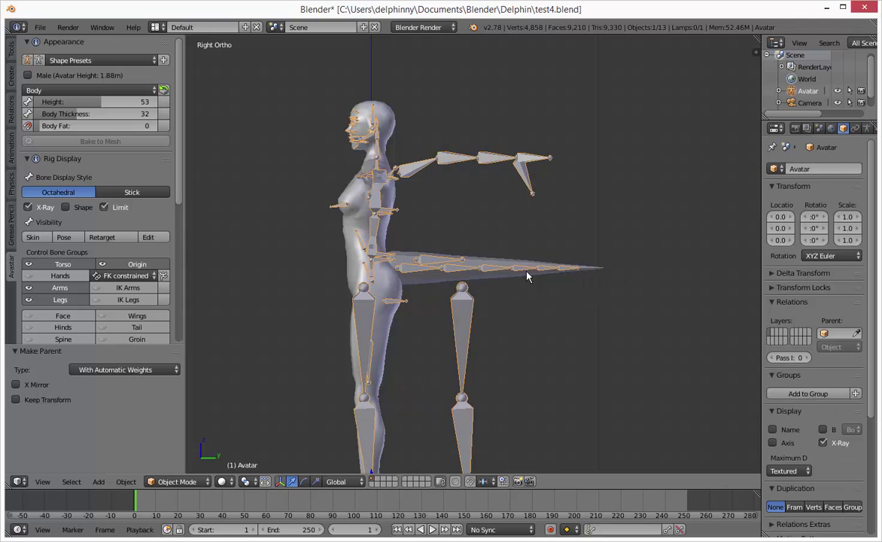
right_click(426, 278)
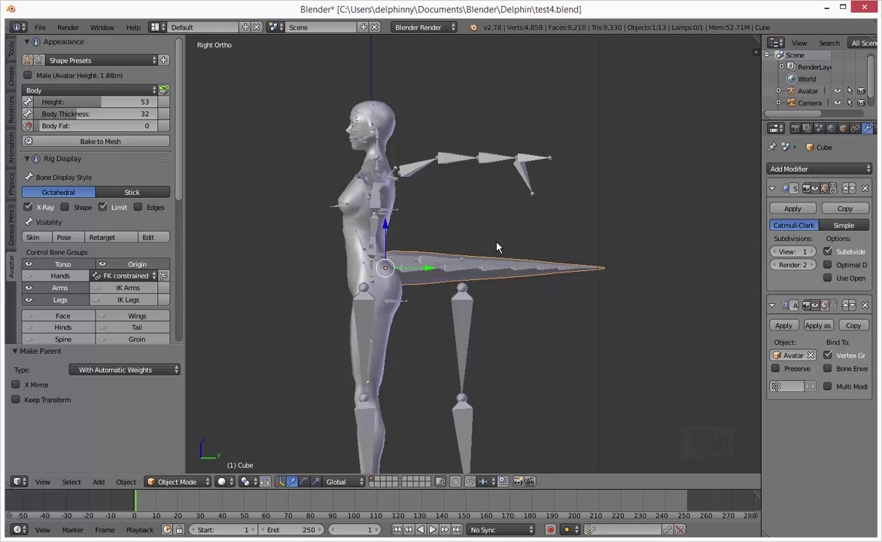
key("Tab")
key("Tab")
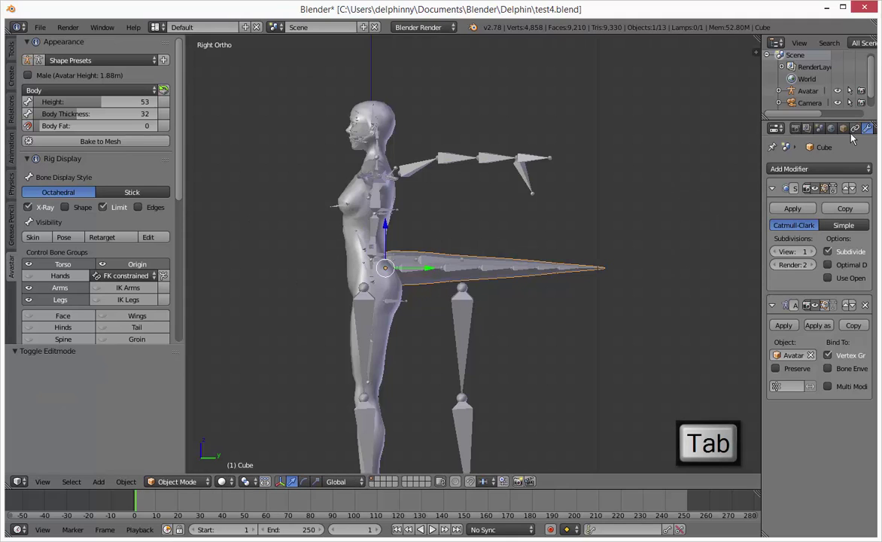
scroll(850, 132, "down", 3)
left_click(844, 129)
scroll(824, 215, "up", 6)
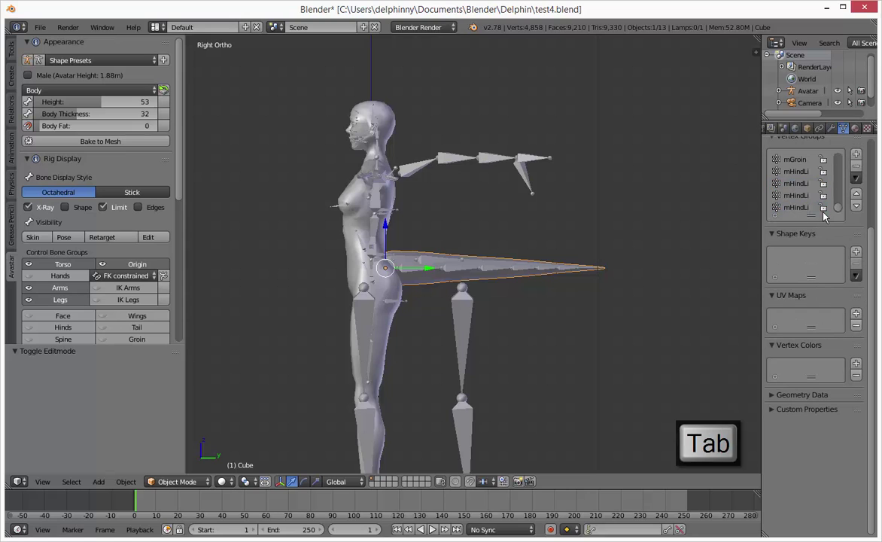
scroll(824, 226, "up", 4)
scroll(842, 286, "down", 3)
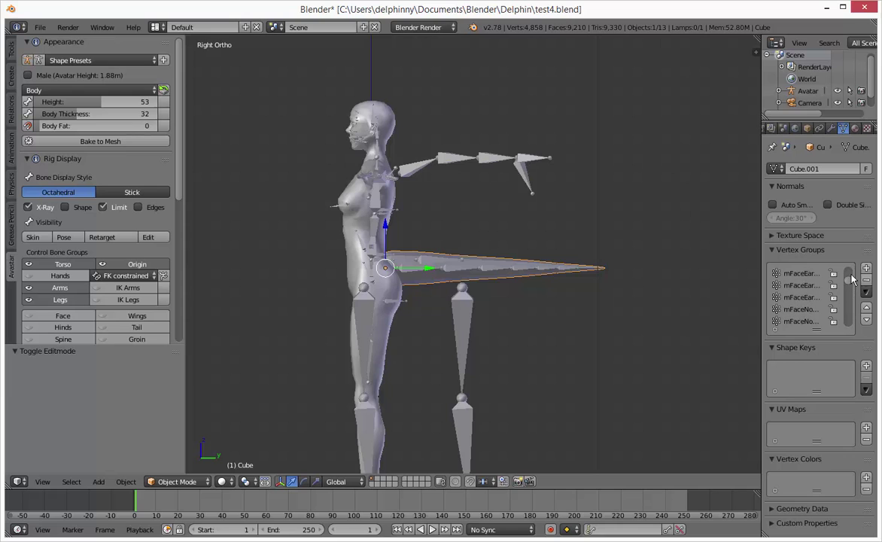
scroll(809, 301, "up", 5)
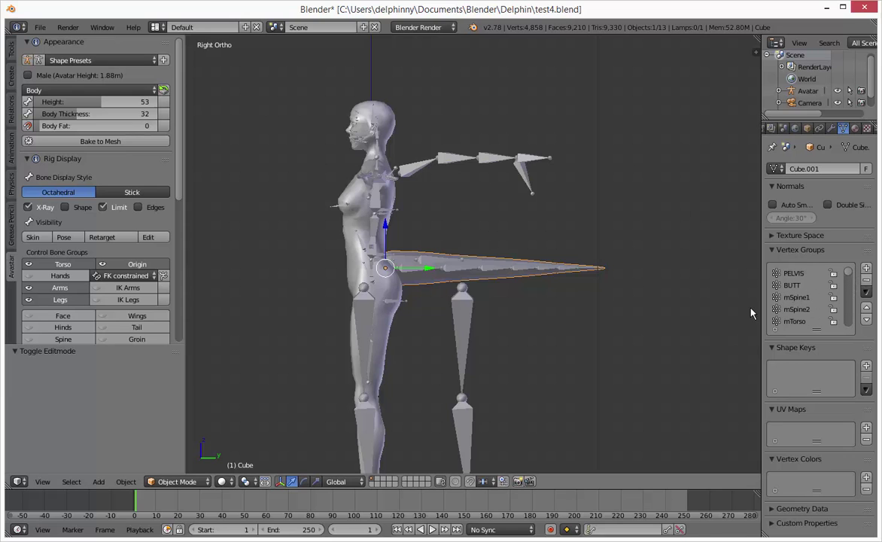
left_click_drag(760, 310, 677, 322)
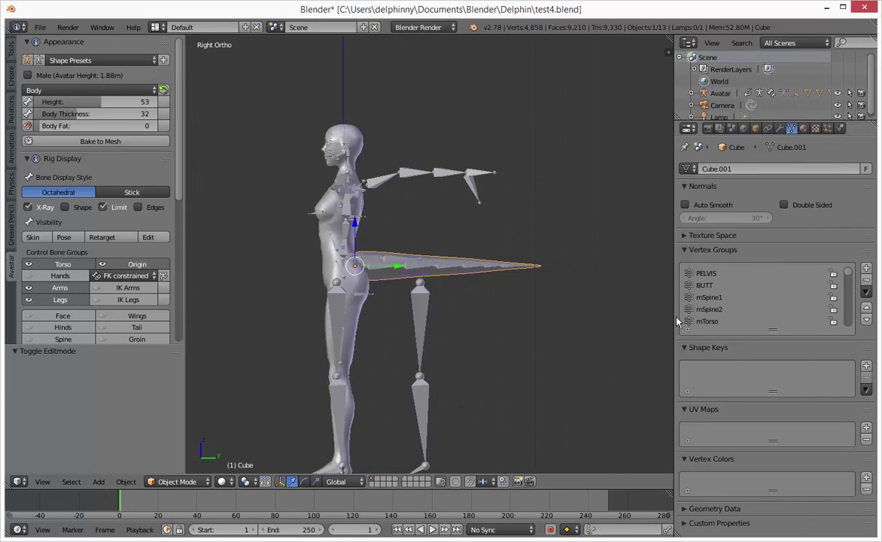
Delete all the tail mesh's vertex groups that precede mTail1 in the list, from mPelvis through mToeLeft.
left_click(736, 273)
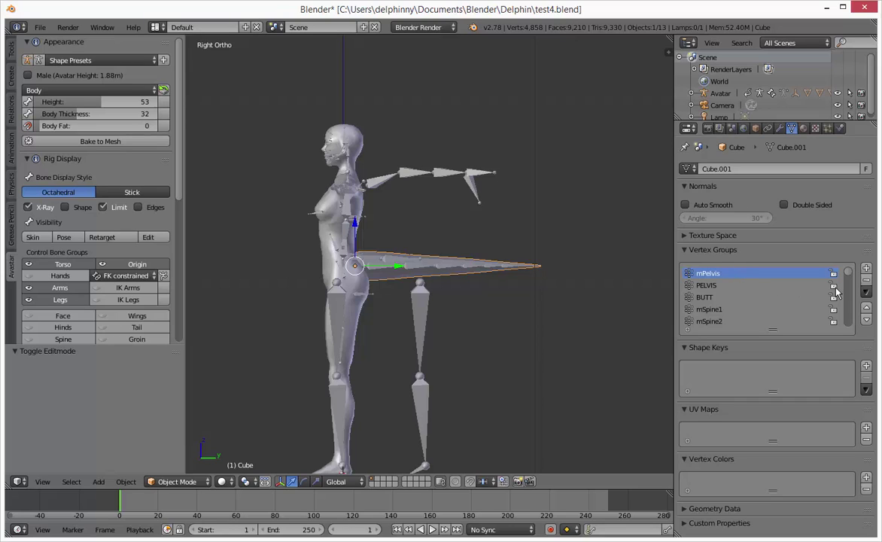
left_click(866, 280)
left_click(866, 280)
left_click(866, 280)
left_click(866, 280)
left_click(866, 280)
left_click(866, 281)
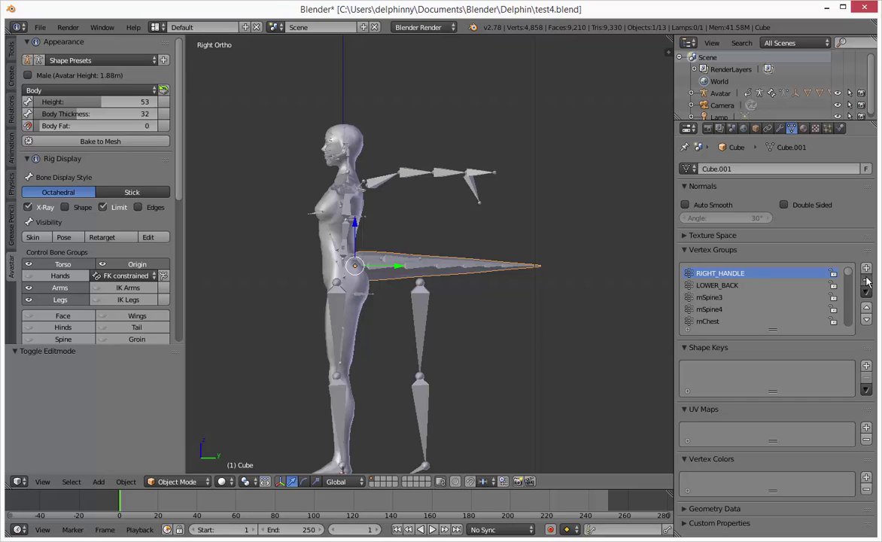
left_click(866, 282)
left_click(865, 282)
left_click(865, 282)
left_click(865, 283)
left_click(866, 282)
left_click(866, 283)
left_click(866, 282)
left_click(866, 282)
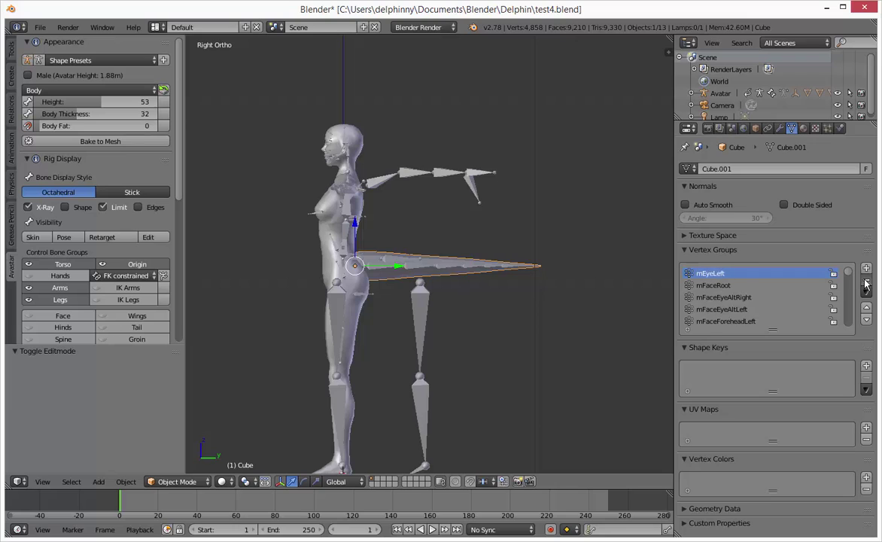
left_click(866, 282)
left_click(866, 282)
left_click(865, 282)
left_click(865, 282)
left_click(866, 282)
left_click(866, 282)
left_click(866, 283)
left_click(866, 282)
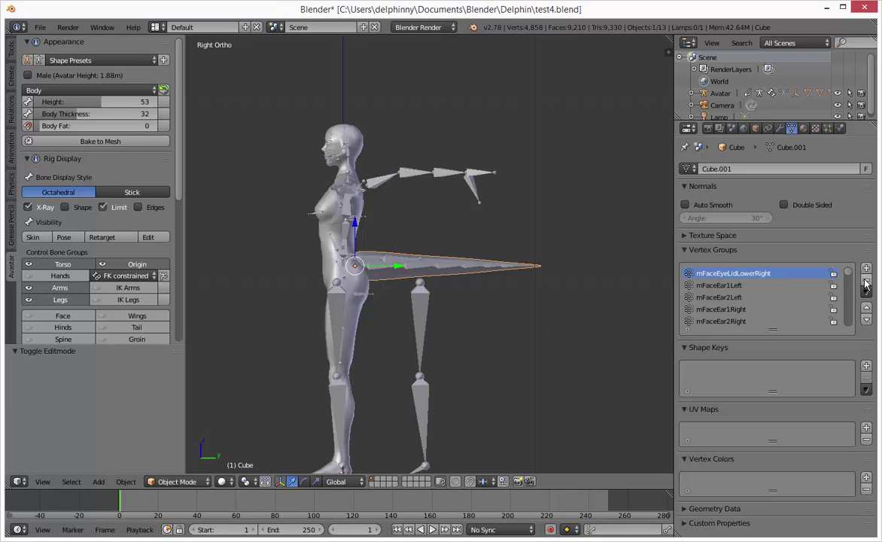
left_click(865, 282)
left_click(866, 282)
left_click(866, 283)
left_click(866, 282)
left_click(865, 282)
left_click(865, 282)
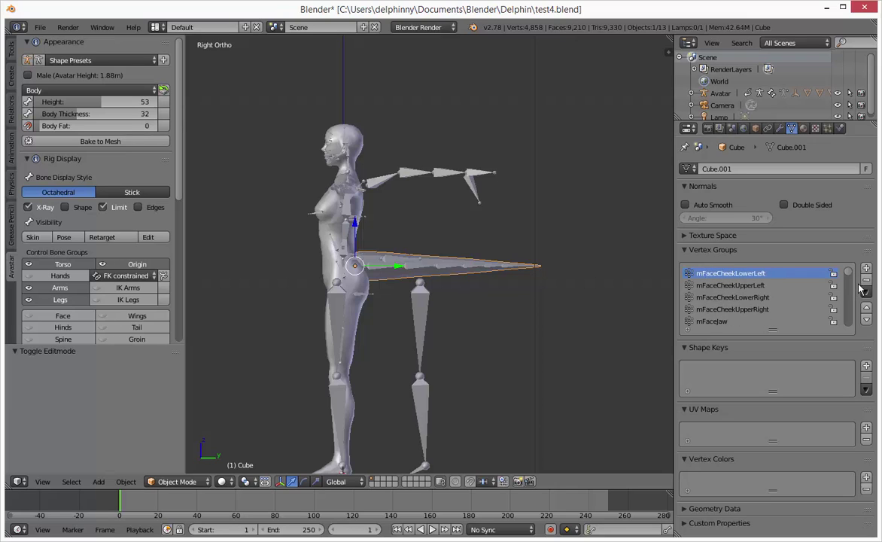
left_click(864, 286)
left_click(865, 286)
left_click(865, 285)
left_click(865, 286)
left_click(865, 286)
left_click(865, 286)
left_click(864, 286)
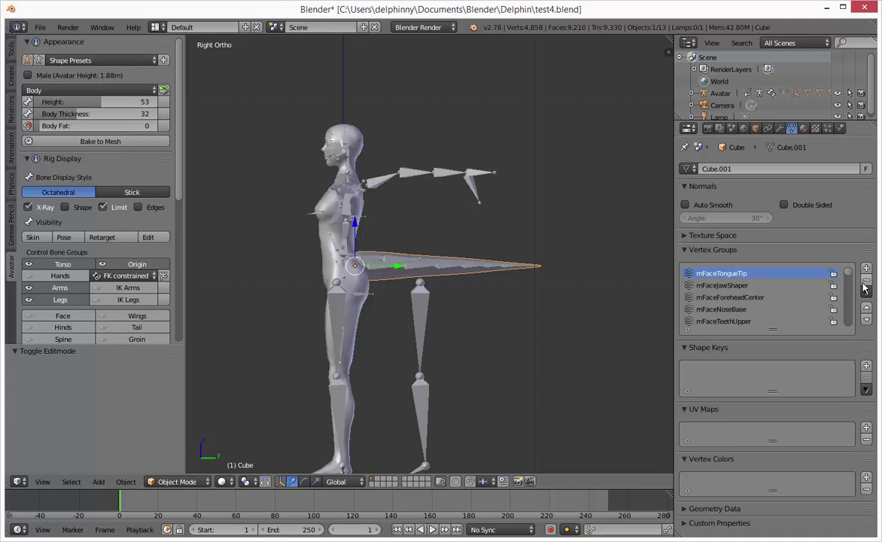
left_click(864, 286)
left_click(864, 286)
left_click(865, 286)
left_click(865, 286)
left_click(865, 286)
left_click(865, 286)
left_click(864, 286)
left_click(864, 286)
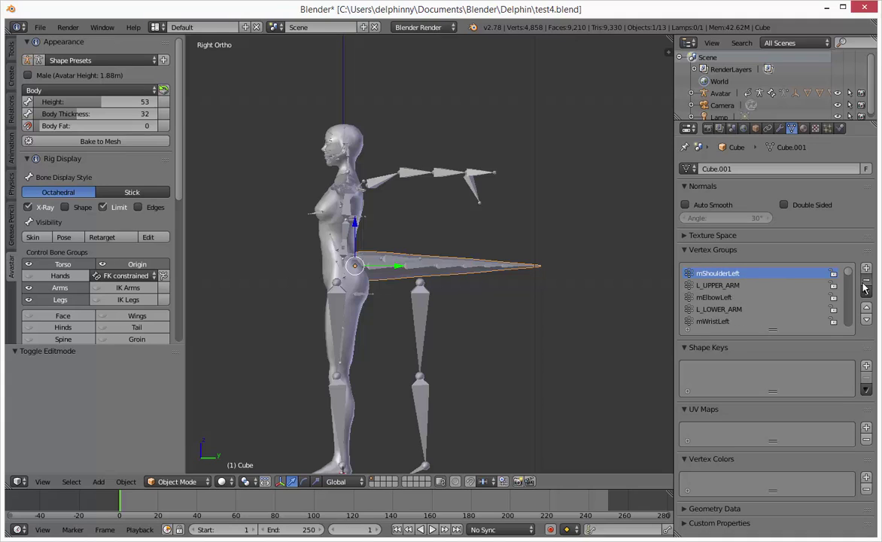
left_click(865, 286)
left_click(864, 286)
left_click(865, 286)
left_click(864, 286)
left_click(865, 286)
left_click(865, 286)
left_click(865, 286)
left_click(865, 286)
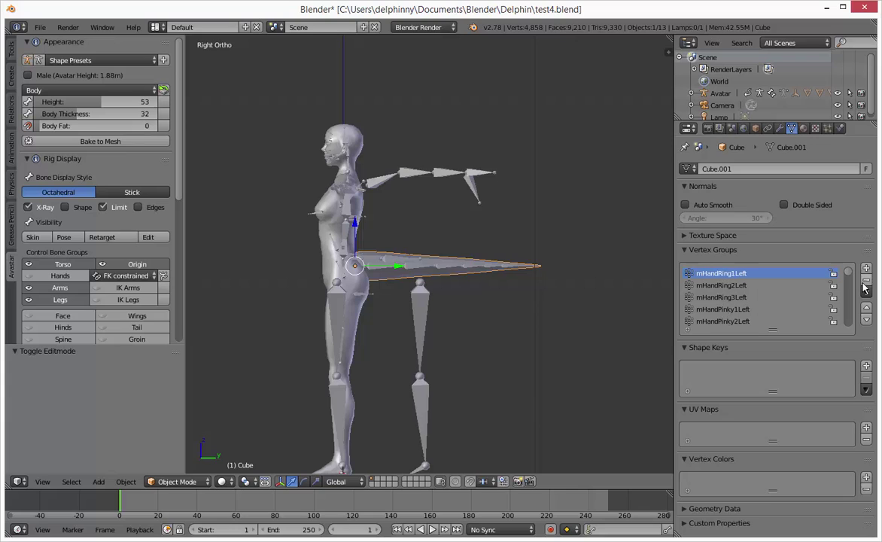
left_click(865, 286)
left_click(864, 286)
left_click(865, 286)
left_click(865, 286)
left_click(865, 286)
left_click(865, 286)
left_click(865, 286)
left_click(865, 286)
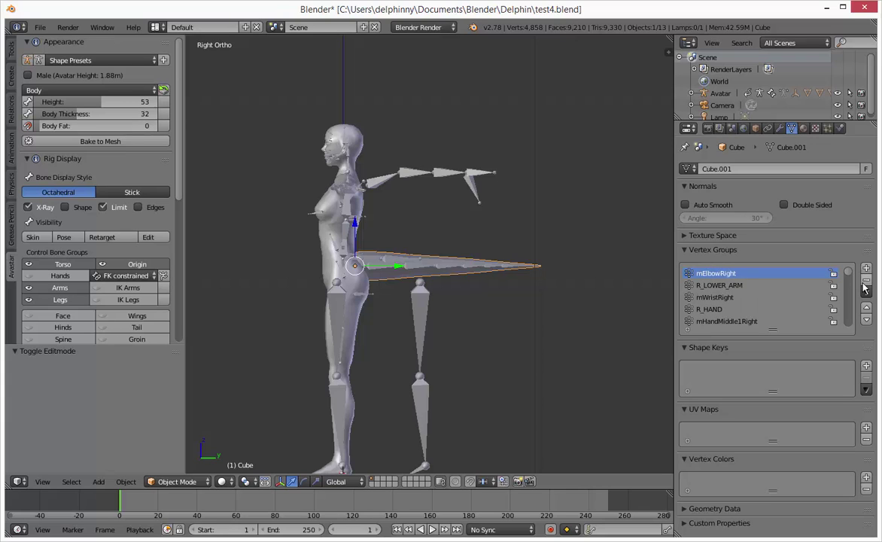
left_click(865, 286)
left_click(865, 286)
left_click(865, 286)
left_click(865, 286)
left_click(864, 286)
left_click(865, 286)
left_click(865, 286)
left_click(865, 286)
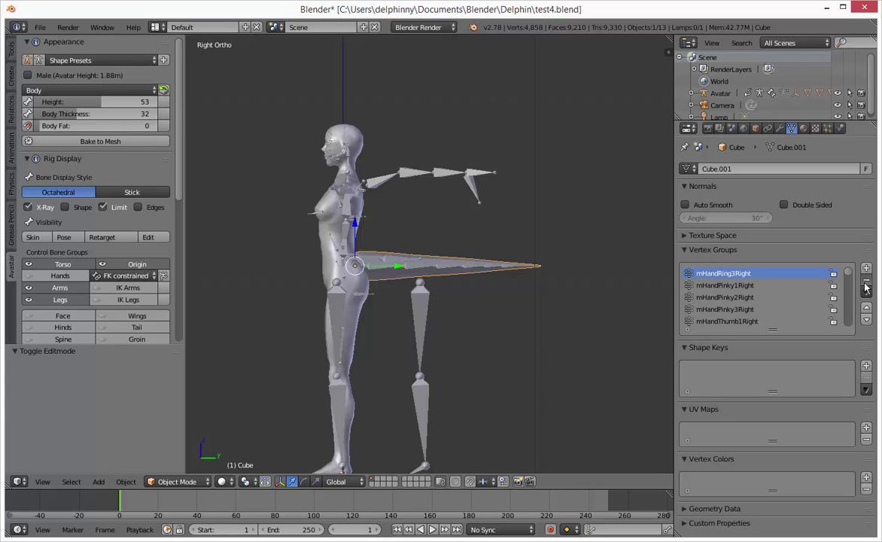
left_click(864, 286)
left_click(865, 286)
left_click(865, 286)
left_click(864, 286)
left_click(865, 286)
left_click(865, 286)
left_click(864, 286)
left_click(865, 286)
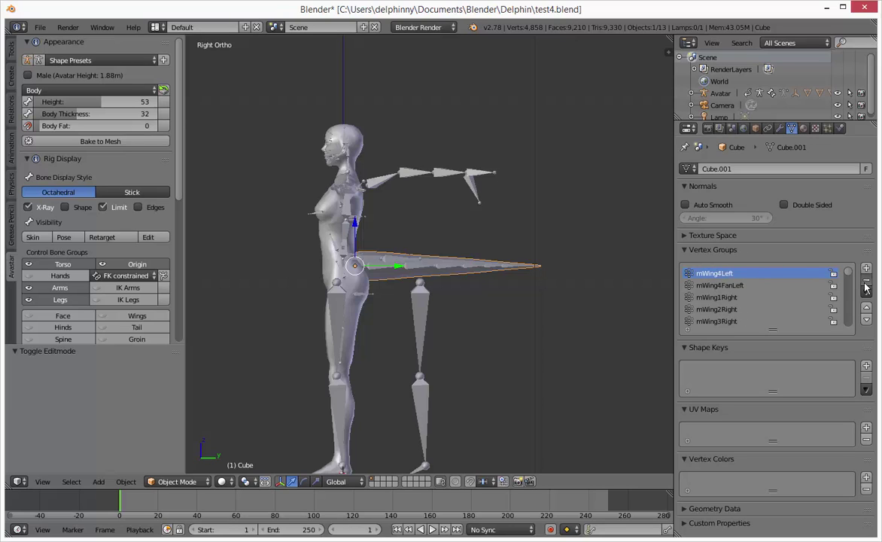
left_click(865, 286)
left_click(865, 286)
left_click(865, 286)
left_click(864, 286)
left_click(864, 286)
left_click(865, 286)
left_click(865, 286)
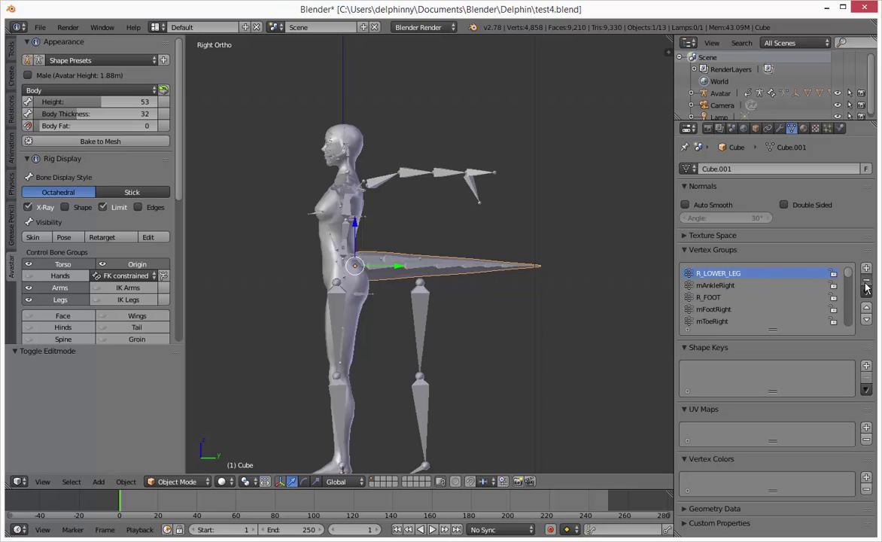
left_click(865, 286)
left_click(865, 286)
left_click(864, 286)
left_click(865, 286)
left_click(865, 286)
left_click(865, 286)
left_click(865, 286)
left_click(864, 286)
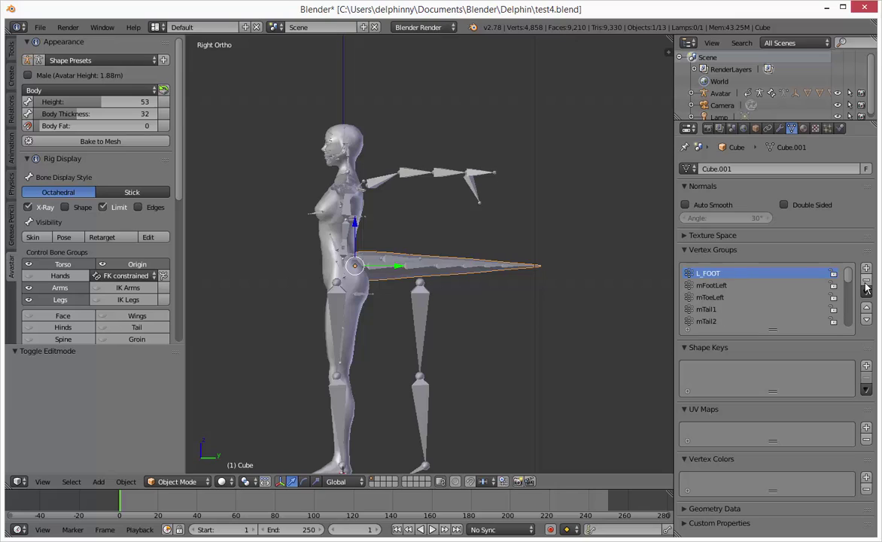
left_click(865, 286)
left_click(865, 286)
left_click(864, 286)
Delete the mGroin vertex group and all hind limb vertex groups that follow mTail6.
scroll(791, 304, "down", 4)
left_click(791, 306)
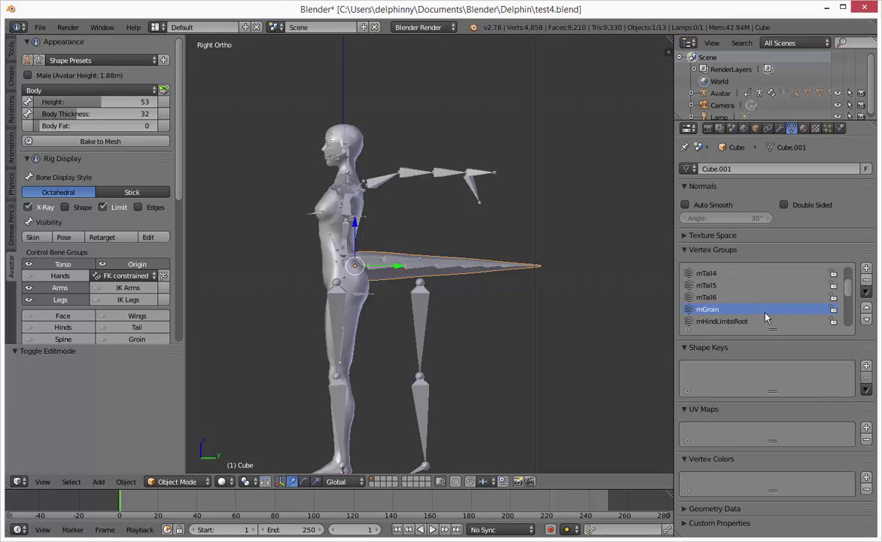
left_click(866, 280)
scroll(795, 306, "down", 7)
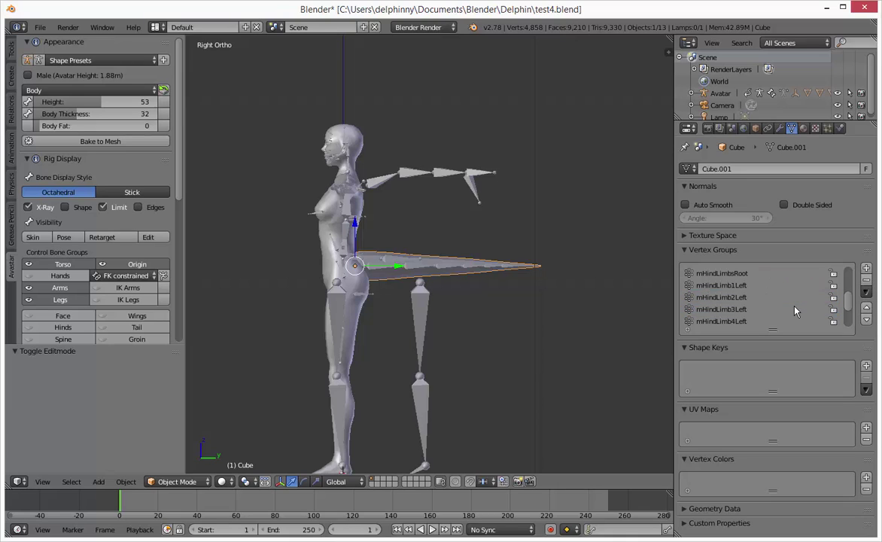
left_click(792, 321)
left_click(865, 279)
left_click(866, 279)
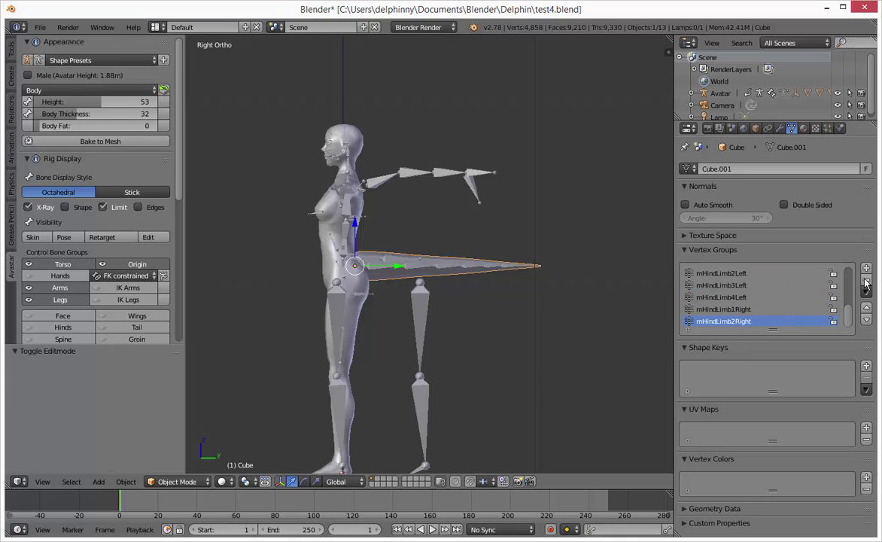
left_click(865, 280)
left_click(866, 280)
left_click(866, 280)
left_click(866, 279)
left_click(866, 279)
left_click(865, 280)
left_click(866, 280)
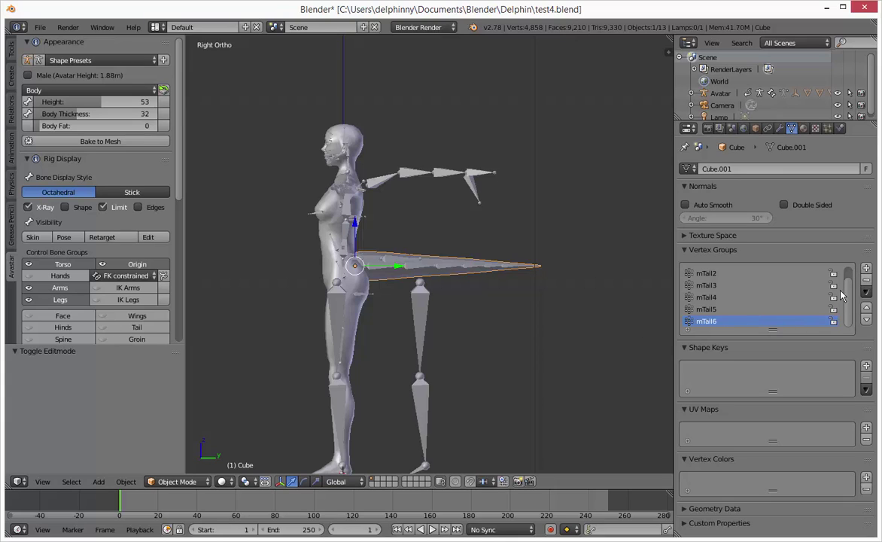
Look through the remaining tail vertex groups and make mTail1 the active one.
scroll(784, 283, "up", 1)
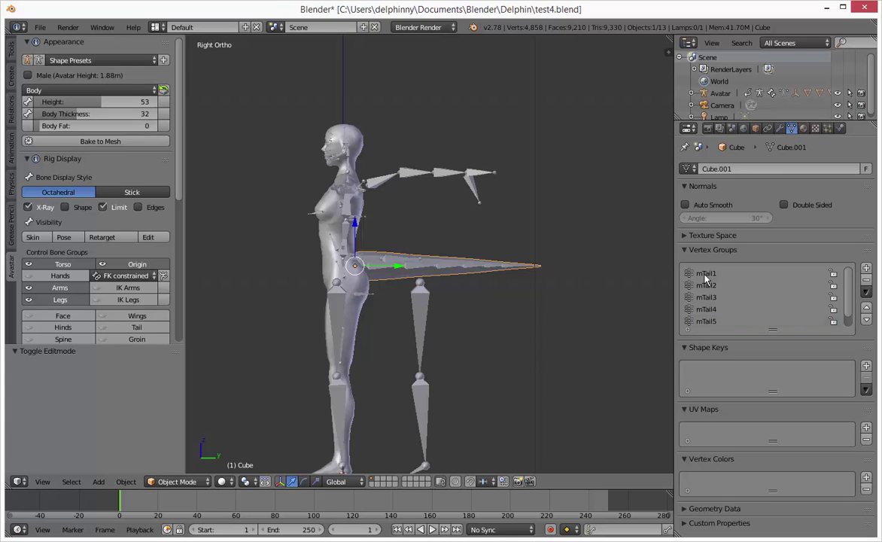
scroll(711, 322, "down", 1)
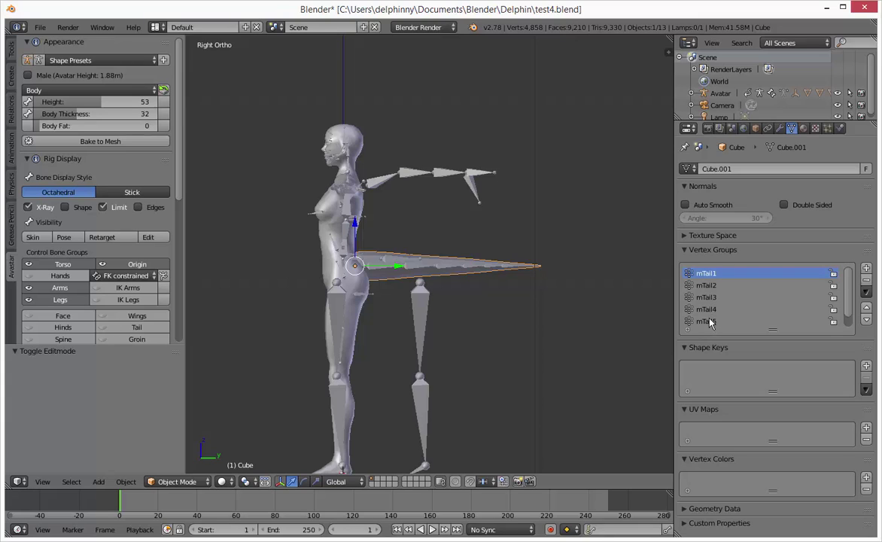
scroll(710, 301, "up", 1)
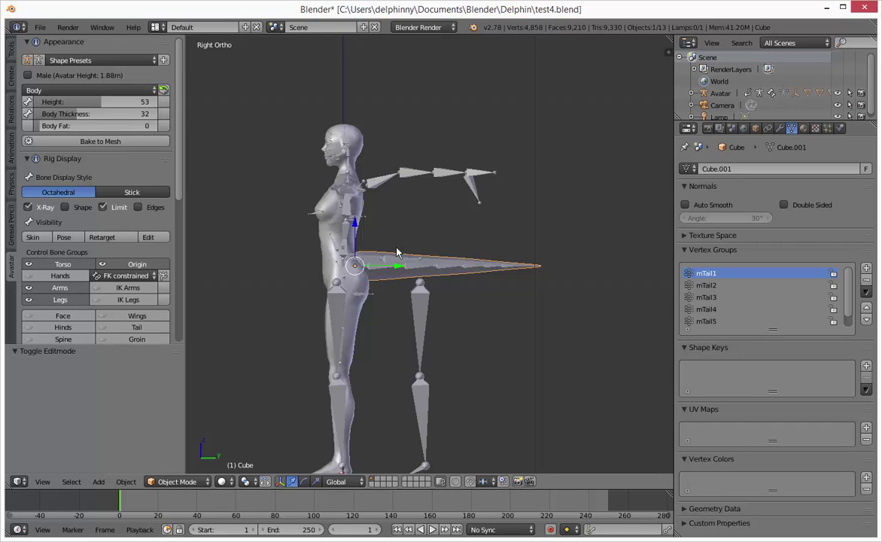
Select the tail mesh and switch it to Weight Paint mode.
right_click(422, 270)
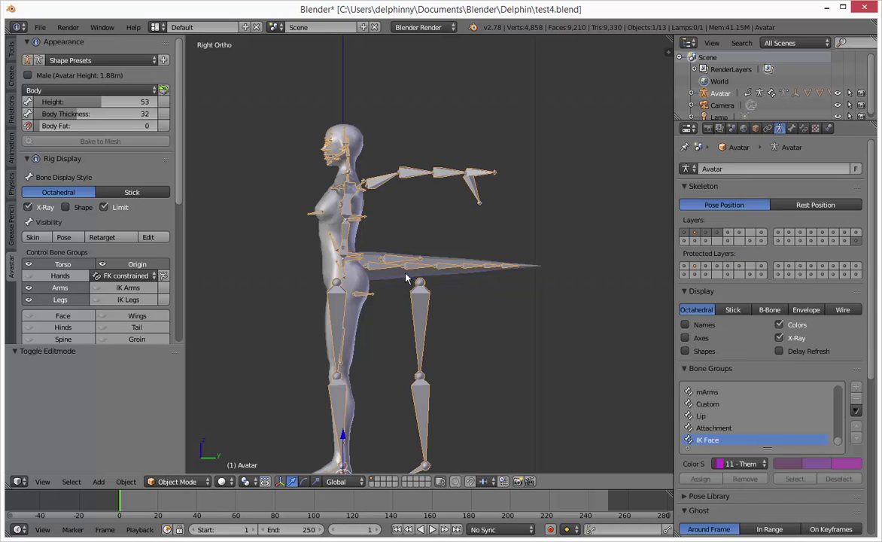
right_click(405, 278)
left_click(176, 482)
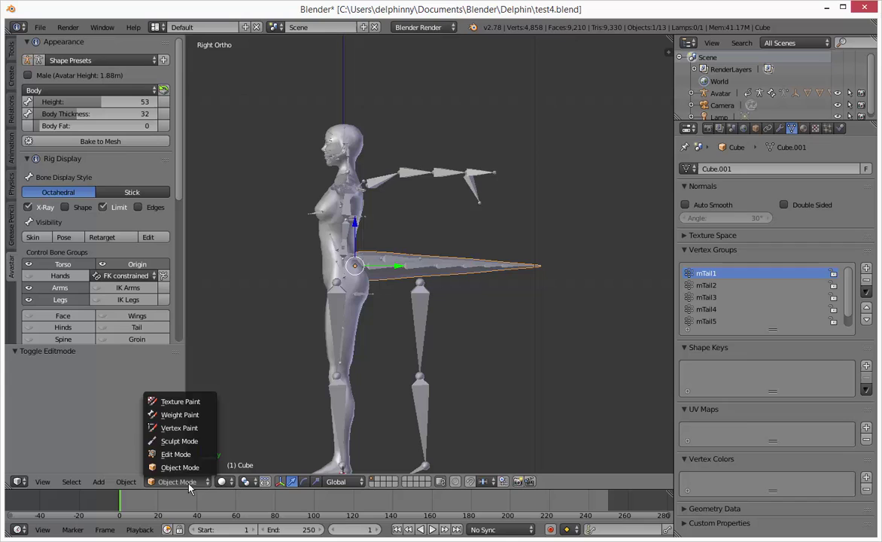
left_click(180, 414)
Select the Avatar armature, switch it to Pose Mode, and select the mTail1 bone.
right_click(380, 273)
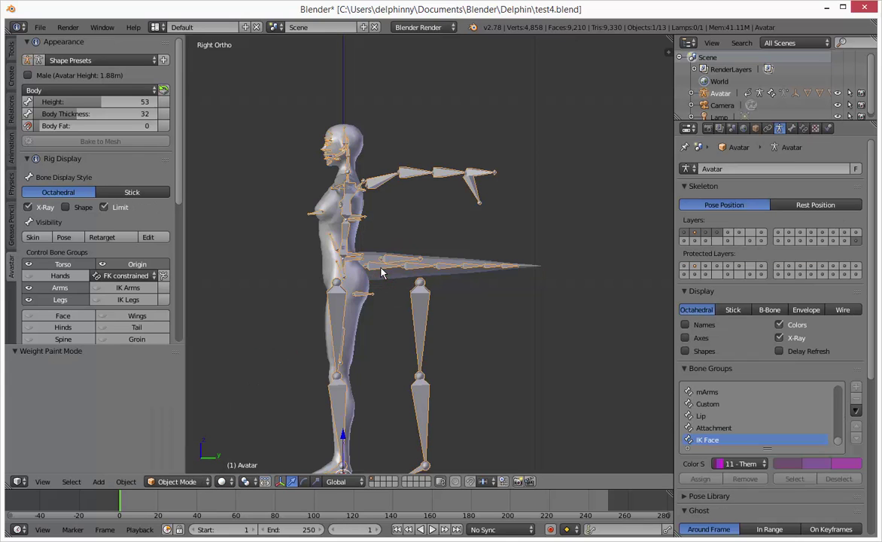
left_click(177, 481)
left_click(180, 406)
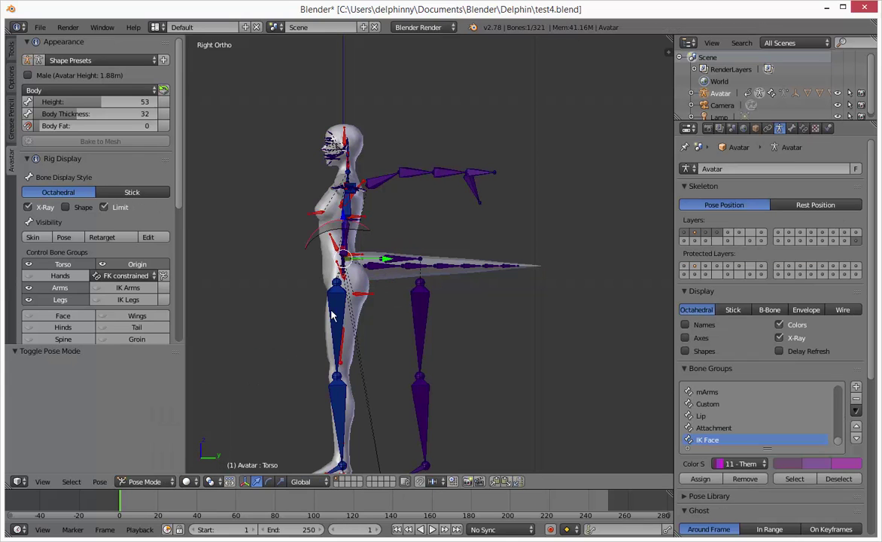
right_click(383, 269)
left_click(167, 482)
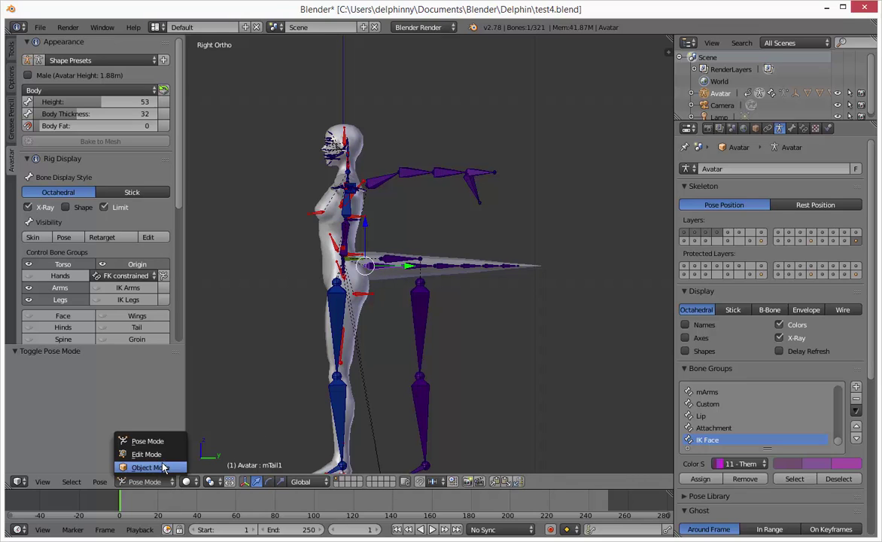
Make the tail mesh active in Weight Paint mode, check the mTail3 and mTail6 bone weights, and try to rotate mTail6.
right_click(362, 242)
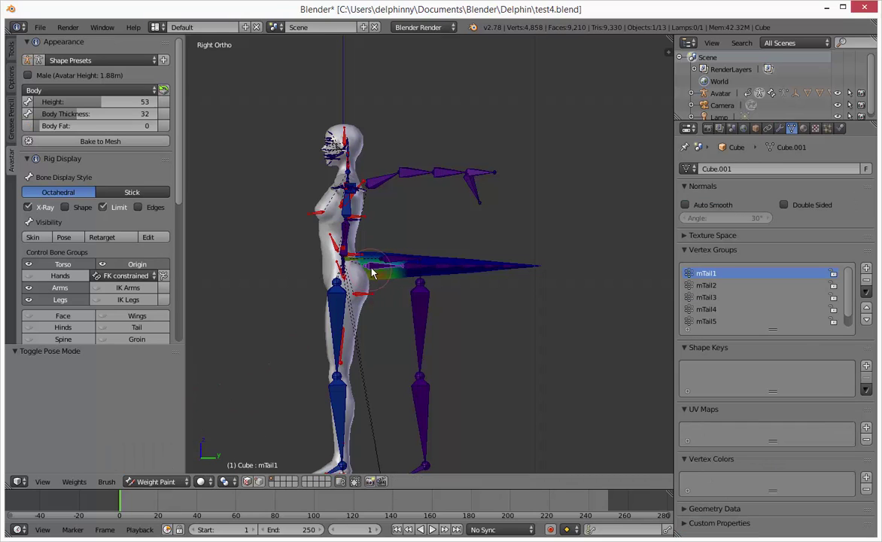
right_click(442, 268)
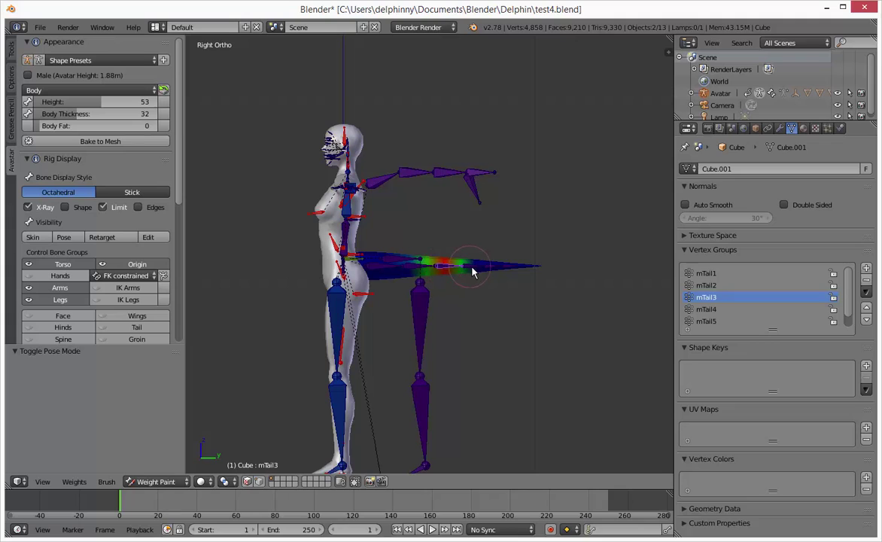
right_click(495, 271)
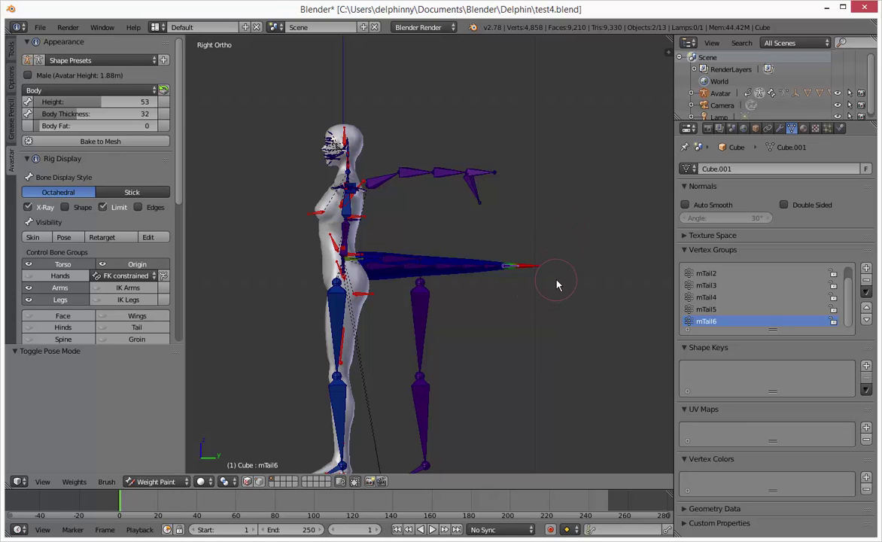
key("r")
left_click(546, 344)
Try the Pose preset for the rig's bone visibility, and return to the Skin preset.
scroll(86, 173, "down", 8)
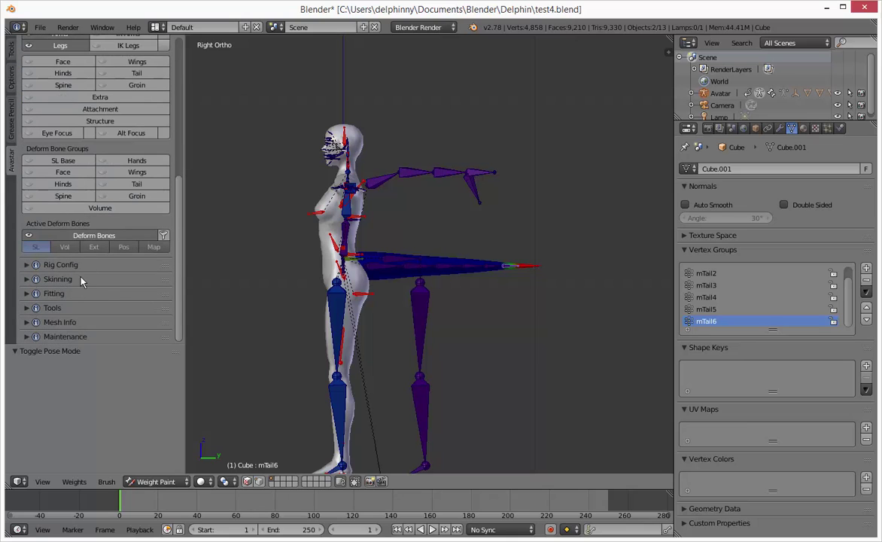
scroll(79, 278, "up", 3)
scroll(74, 253, "up", 5)
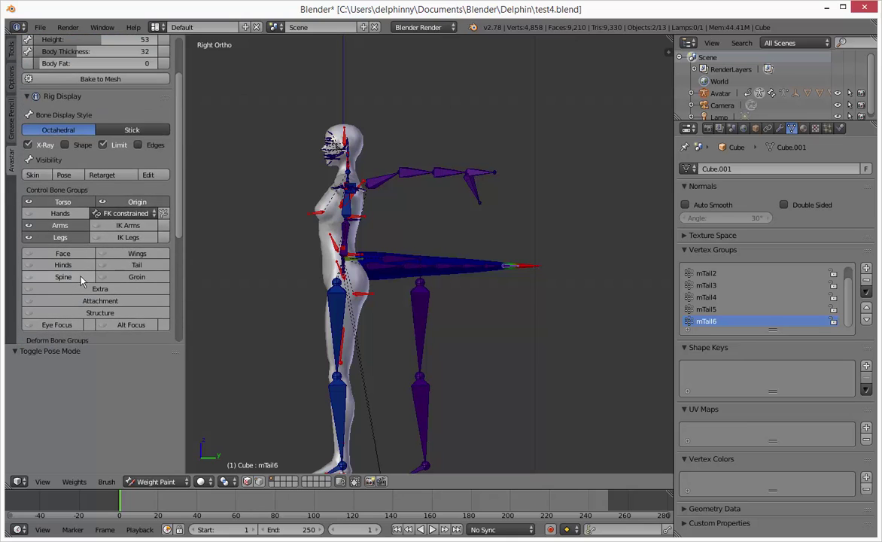
scroll(72, 116, "up", 3)
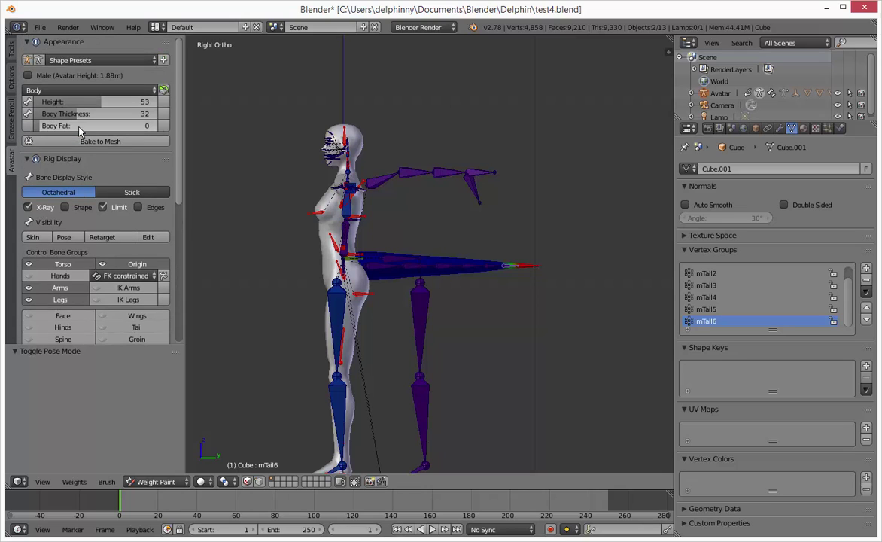
scroll(79, 197, "down", 2)
left_click(64, 214)
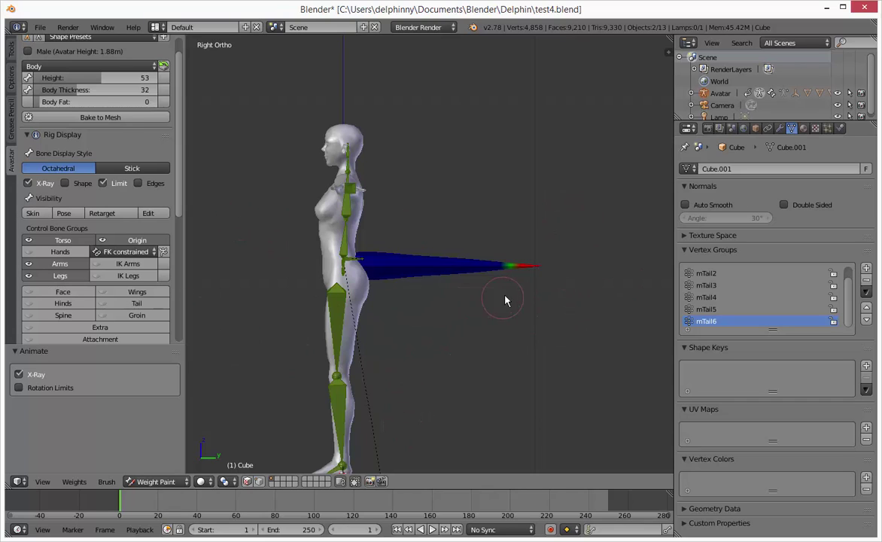
left_click(32, 214)
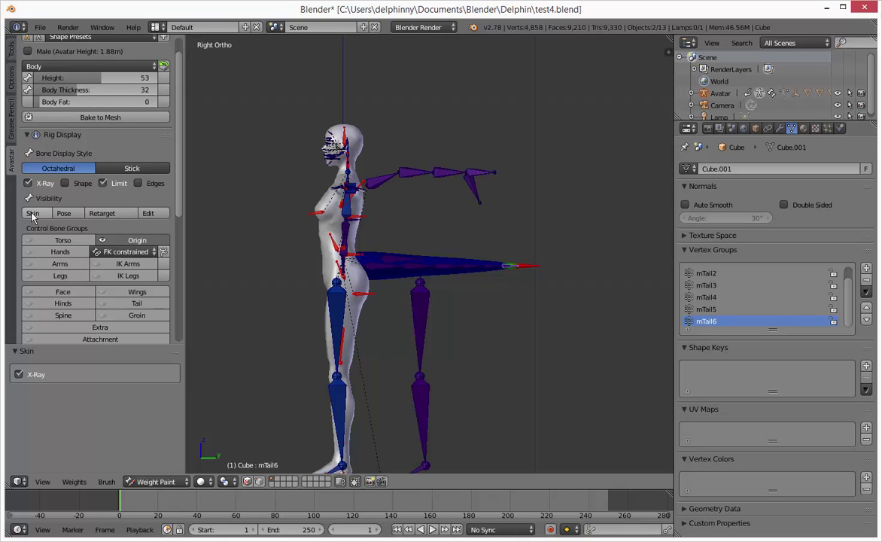
Examine the Rig Config bone deform settings and the Skinning options of the Avastar rig, toggling the selection of all bones.
scroll(505, 287, "down", 2)
scroll(504, 288, "up", 1)
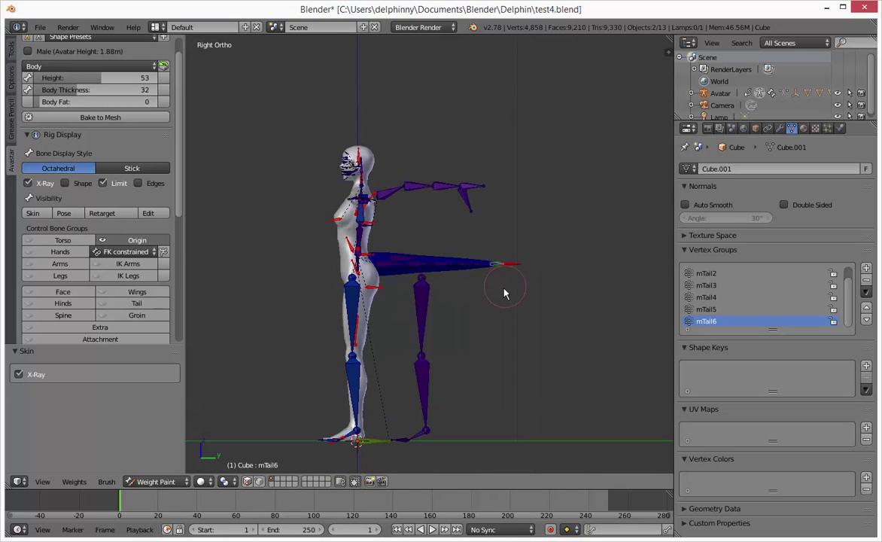
middle_click_drag(462, 307, 496, 296, "shift")
scroll(485, 303, "up", 3)
scroll(466, 300, "down", 2)
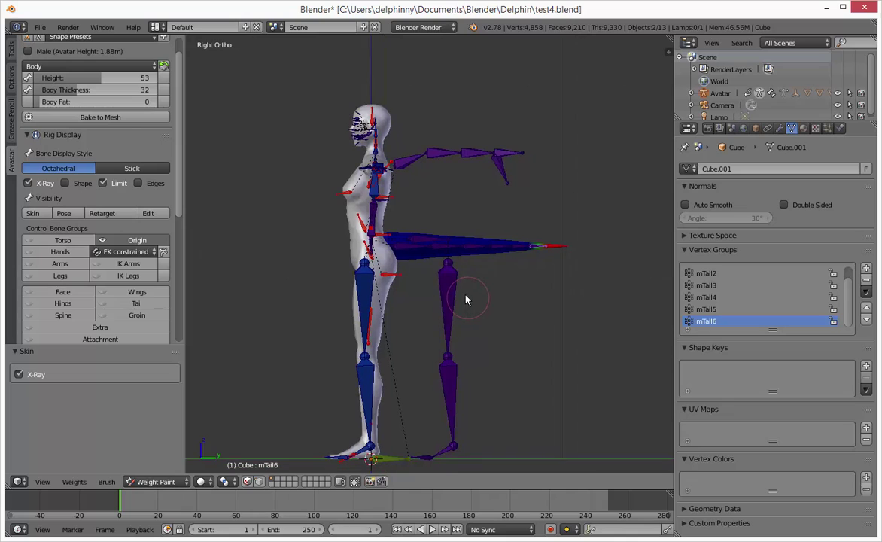
left_click_drag(180, 194, 174, 333)
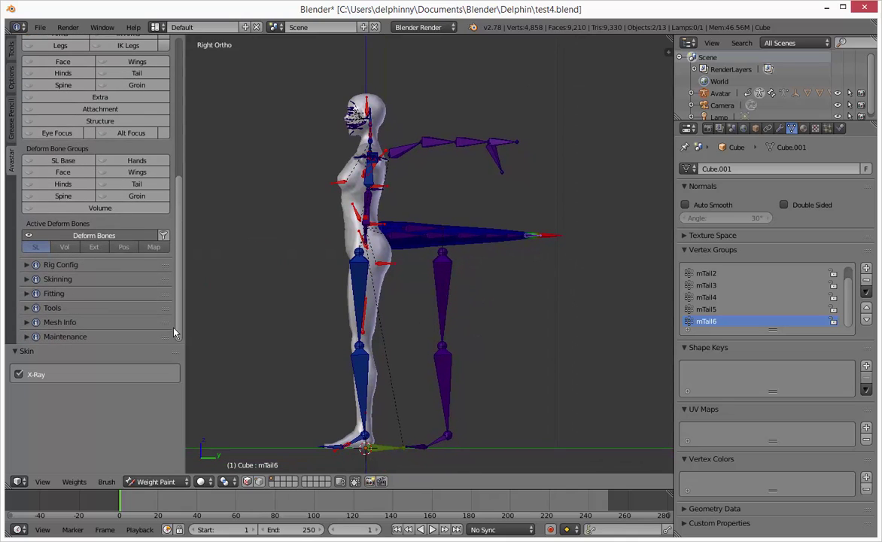
left_click(77, 270)
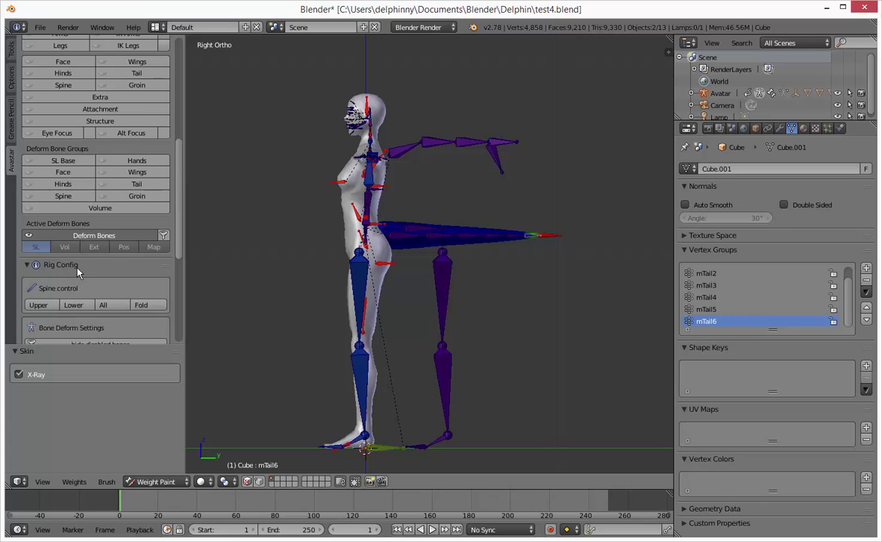
scroll(78, 269, "down", 3)
scroll(78, 272, "down", 2)
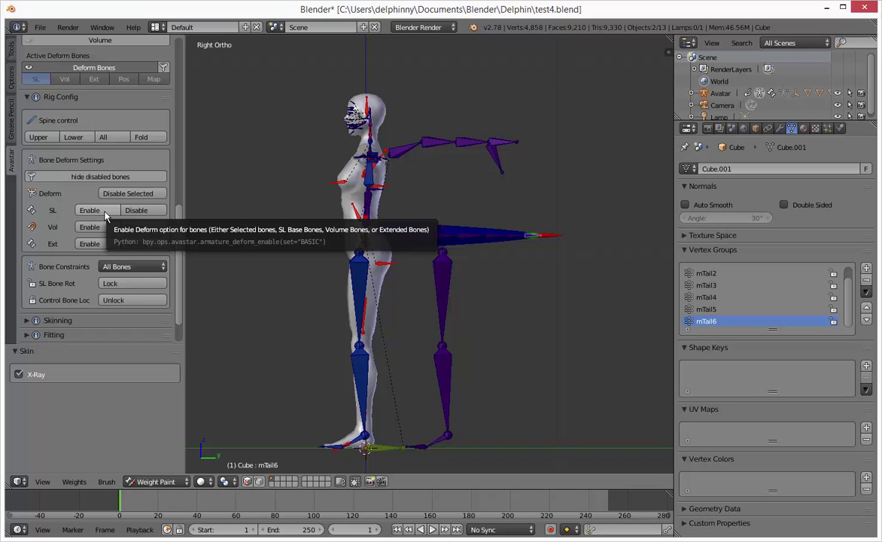
key("a")
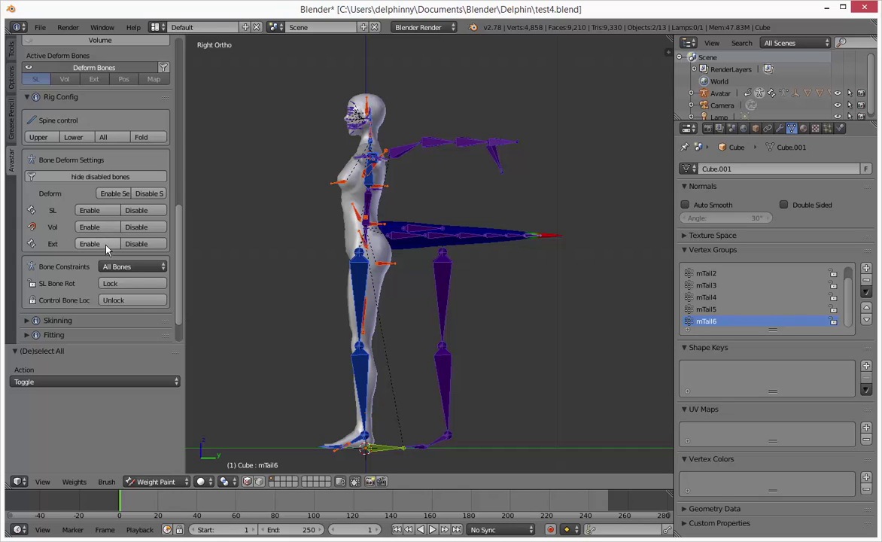
scroll(143, 278, "down", 1)
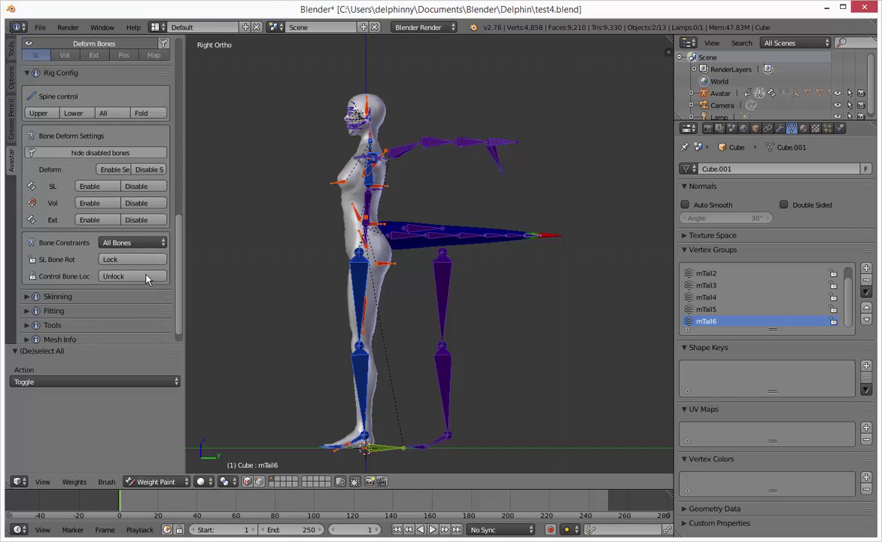
scroll(120, 271, "down", 1)
left_click(75, 280)
scroll(79, 276, "down", 10)
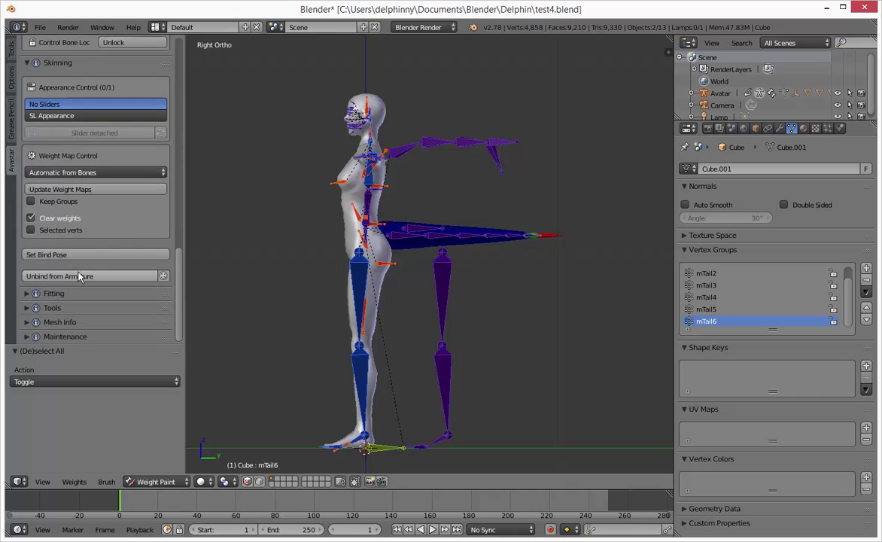
scroll(79, 276, "up", 11)
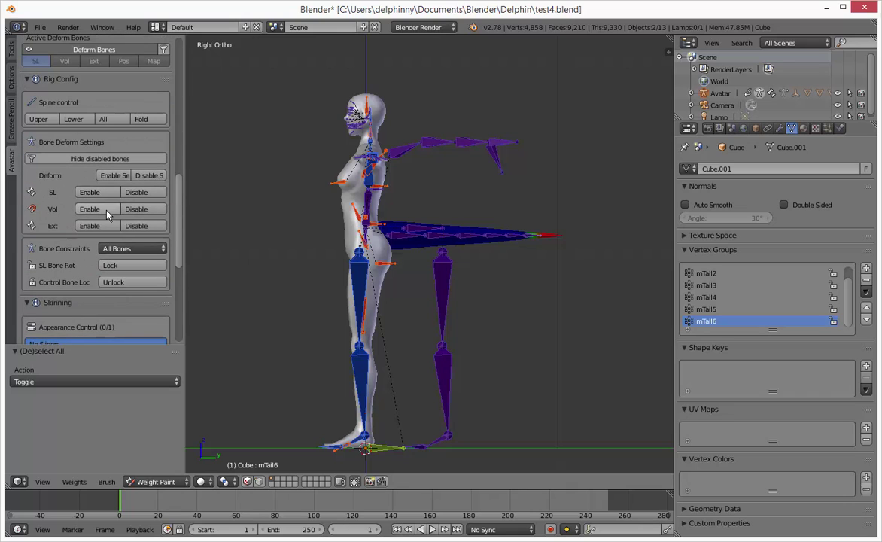
Test how the mesh follows the mTail6, mTail5, mTail4 and mTail3 bones by rotating each one and cancelling the rotation.
right_click(538, 235)
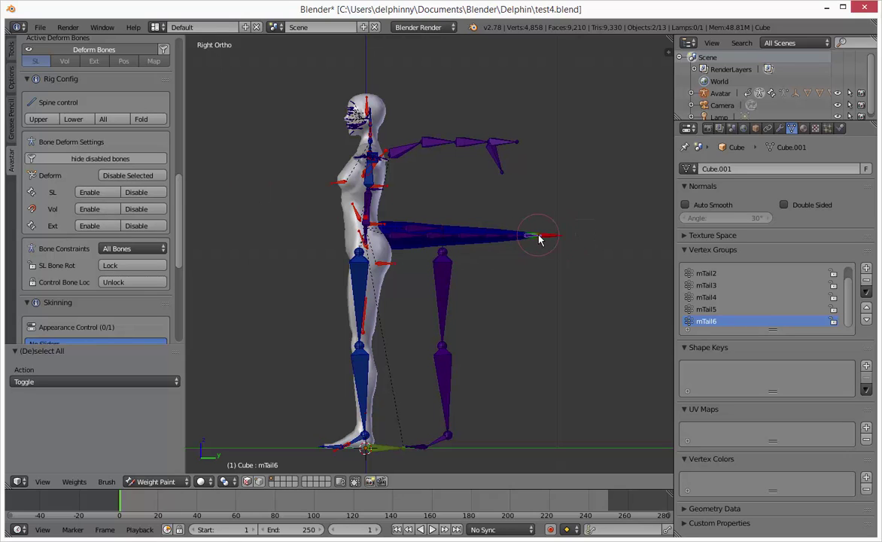
key("r")
right_click(560, 227)
right_click(502, 237)
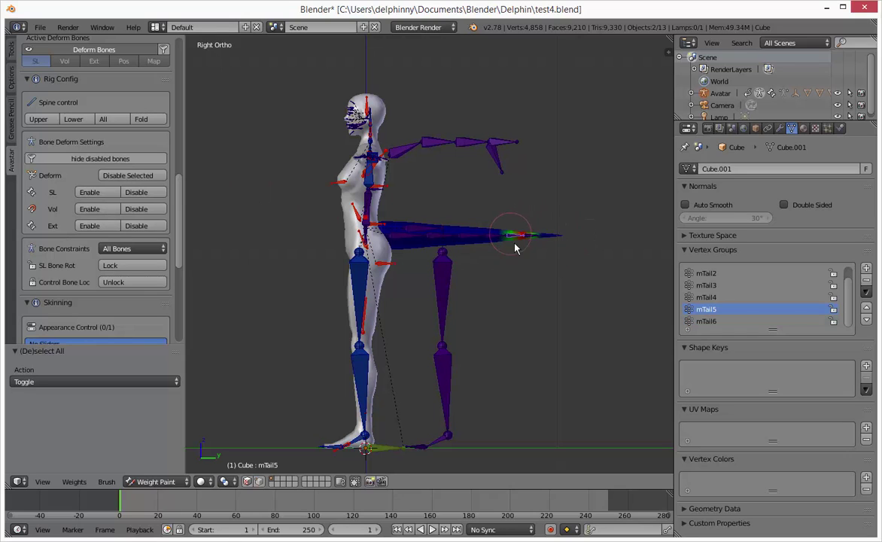
key("r")
key("Escape")
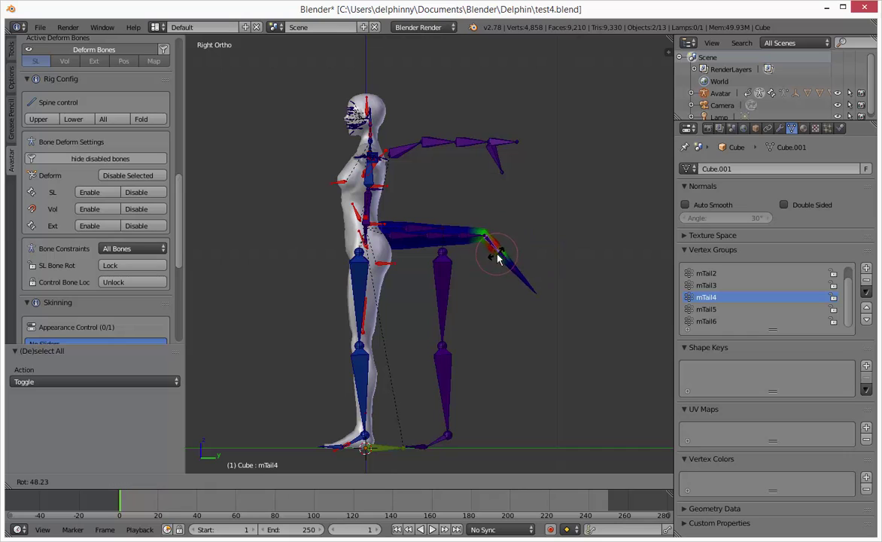
right_click(477, 239)
key("r")
key("Escape")
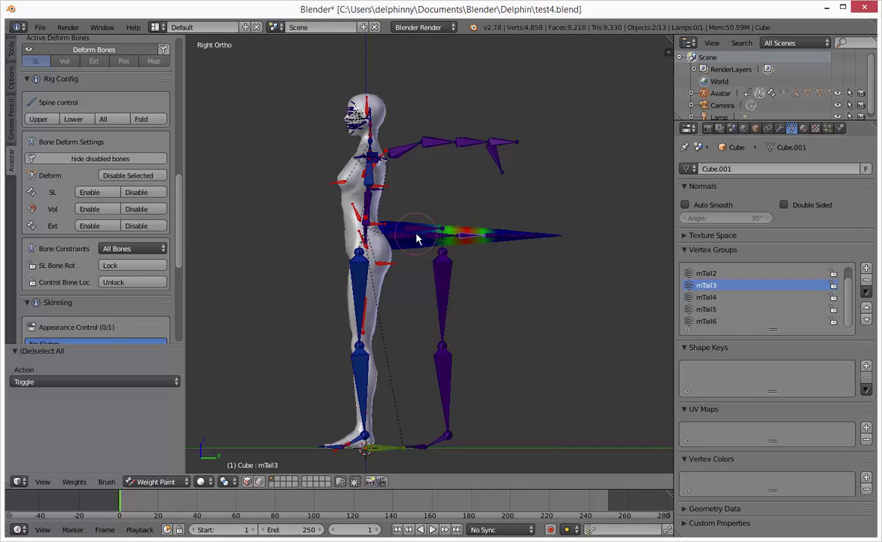
Test how the mesh follows the mTail2 and mTail1 bones with trial rotations, cancelling each rotation.
right_click(420, 239)
key("r")
key("Escape")
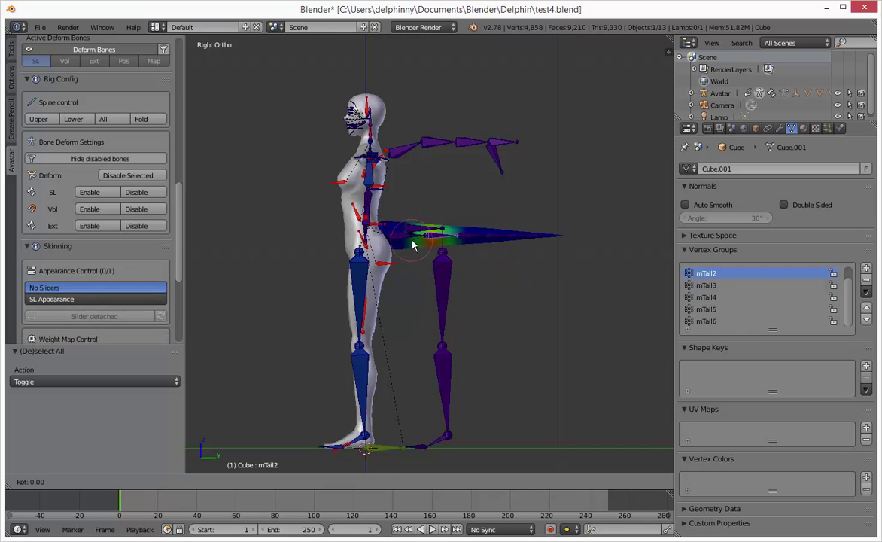
right_click(405, 237)
key("r")
key("Escape")
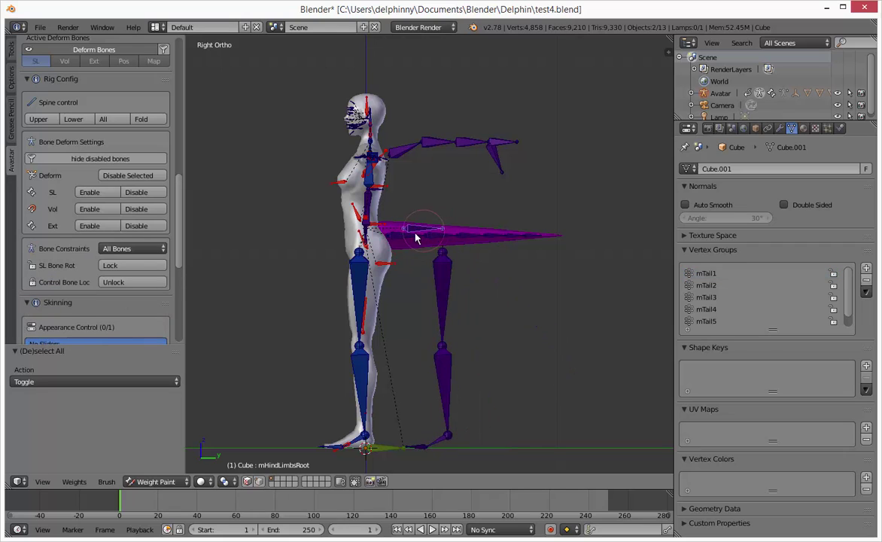
right_click(404, 240)
key("r")
key("Escape")
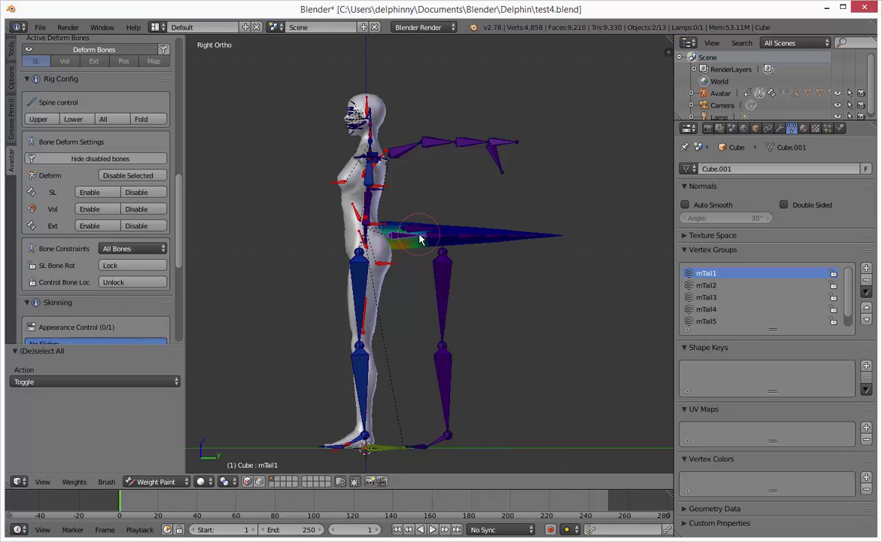
key("r")
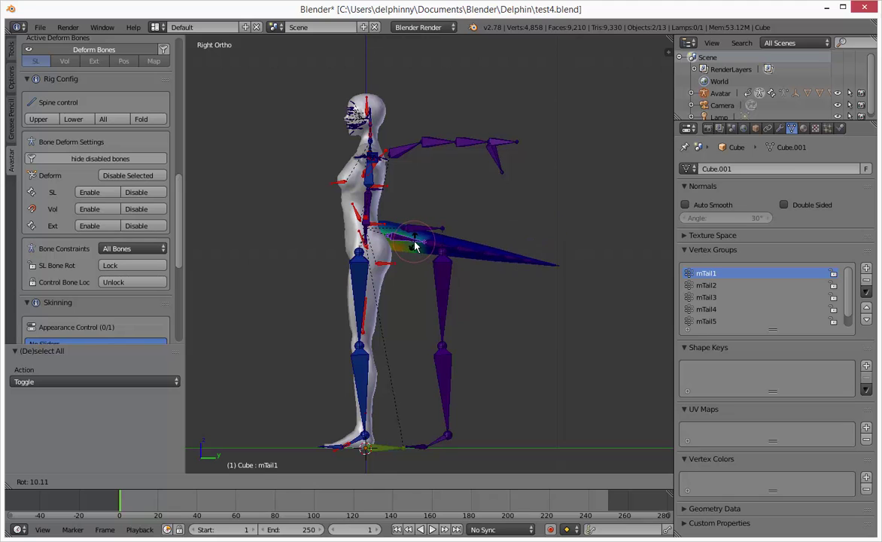
key("Escape")
Switch the weight paint brush to Add for painting the mTail1 weights at the base of the tail.
middle_click_drag(413, 246, 375, 322)
key("Page_Down")
scroll(380, 305, "up", 3)
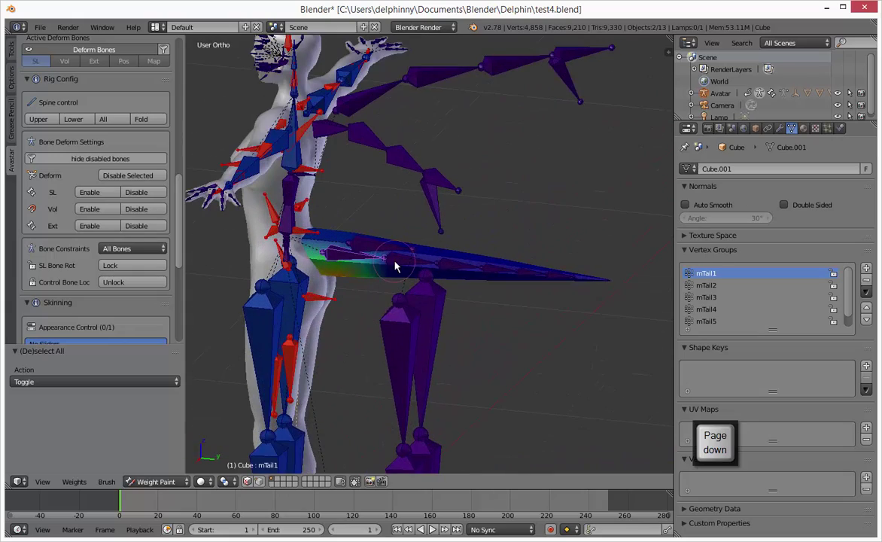
middle_click_drag(396, 260, 366, 330, "shift")
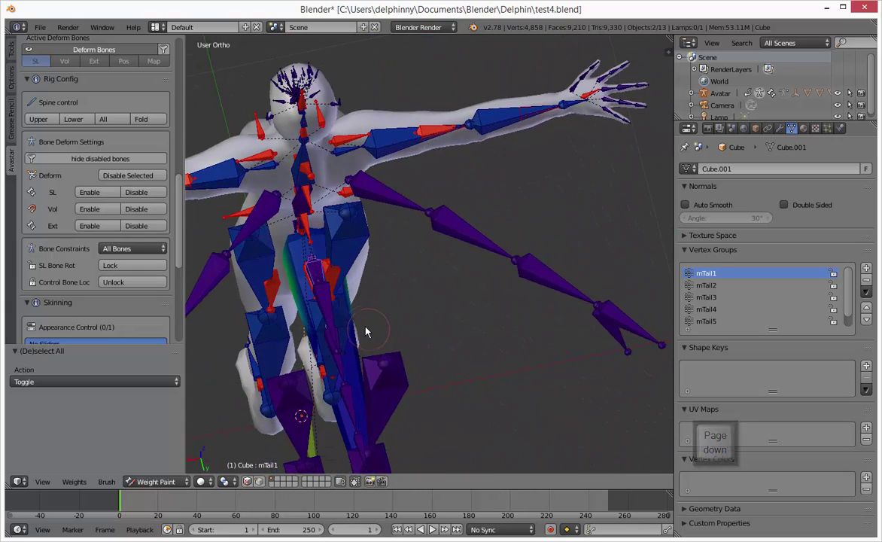
key("KP_Home")
middle_click_drag(470, 311, 413, 339, "shift")
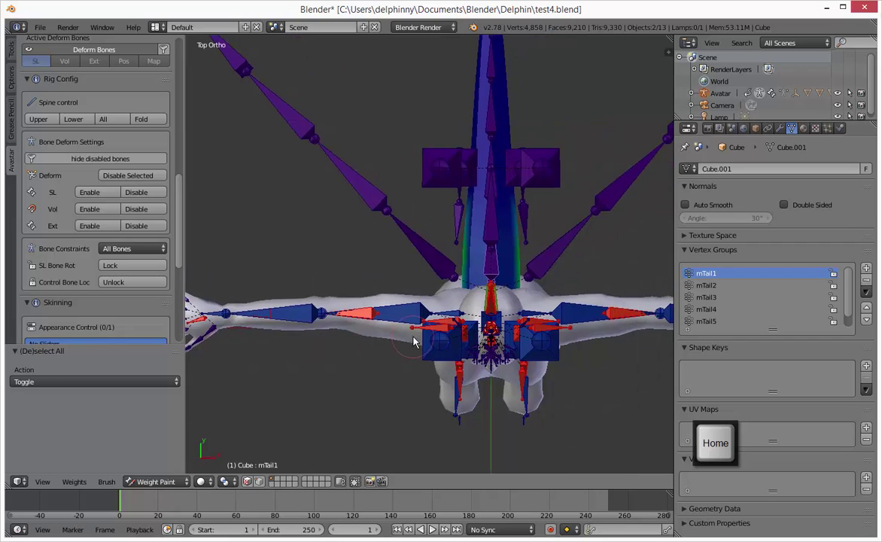
scroll(555, 326, "up", 3)
middle_click_drag(587, 287, 444, 321, "shift")
scroll(443, 322, "up", 1)
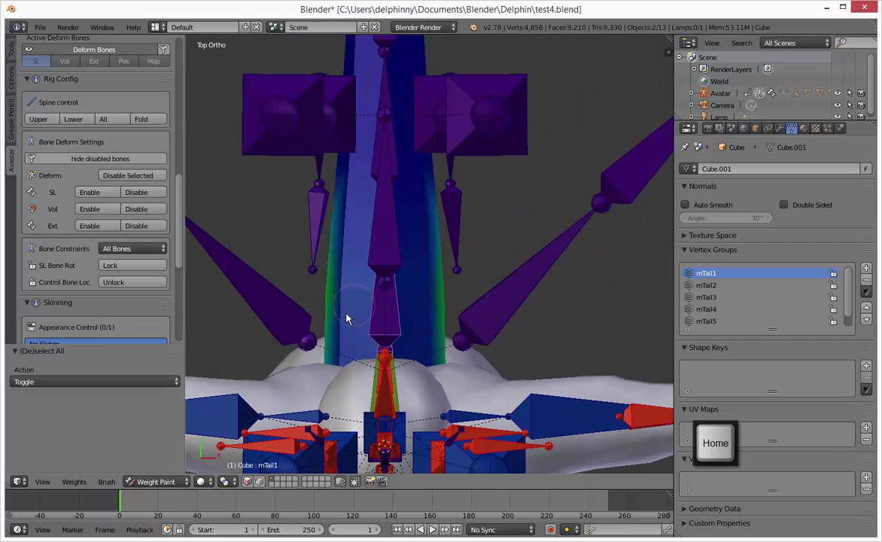
left_click(11, 52)
left_click(90, 107)
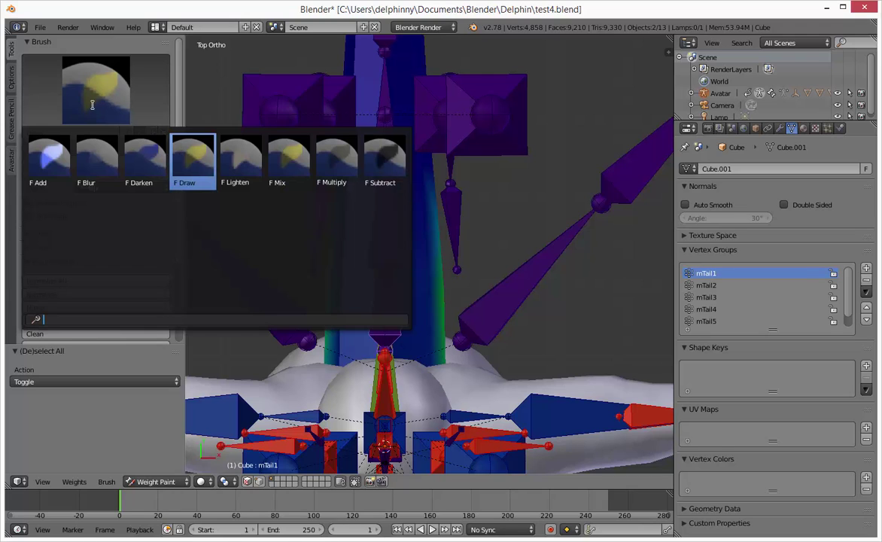
left_click(66, 140)
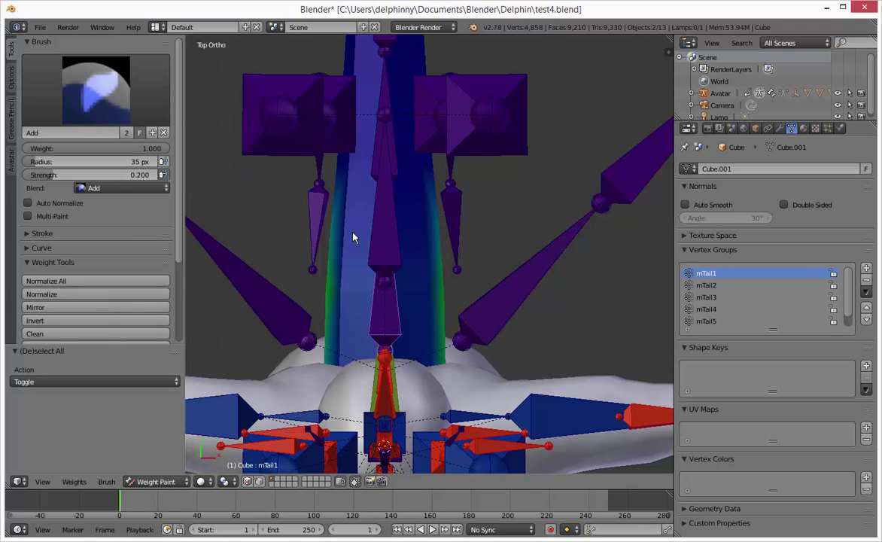
Paint more mTail1 weight across the base of the tail from above, in wireframe display.
mouse_move(359, 337)
left_mouse_down()
mouse_move(388, 260)
mouse_move(379, 332)
left_mouse_up()
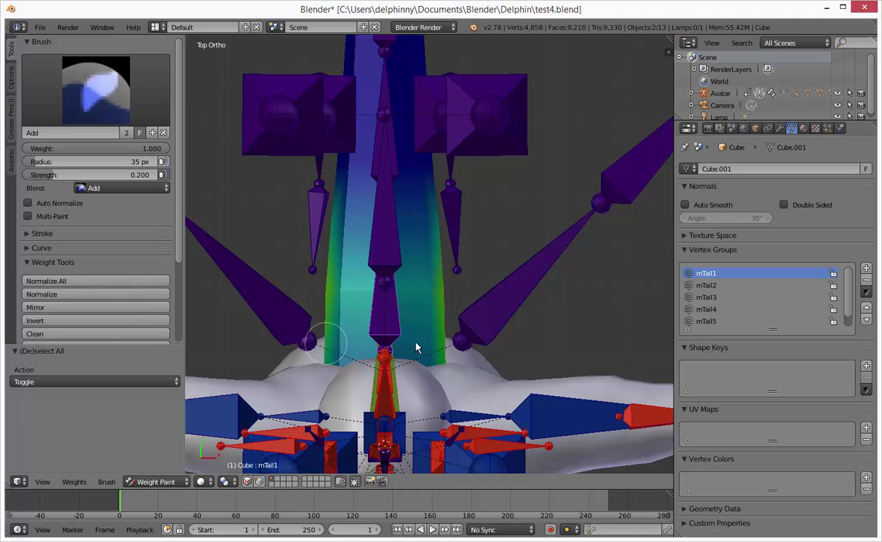
mouse_move(325, 244)
left_mouse_down()
mouse_move(502, 279)
mouse_move(457, 370)
mouse_move(385, 350)
left_mouse_up()
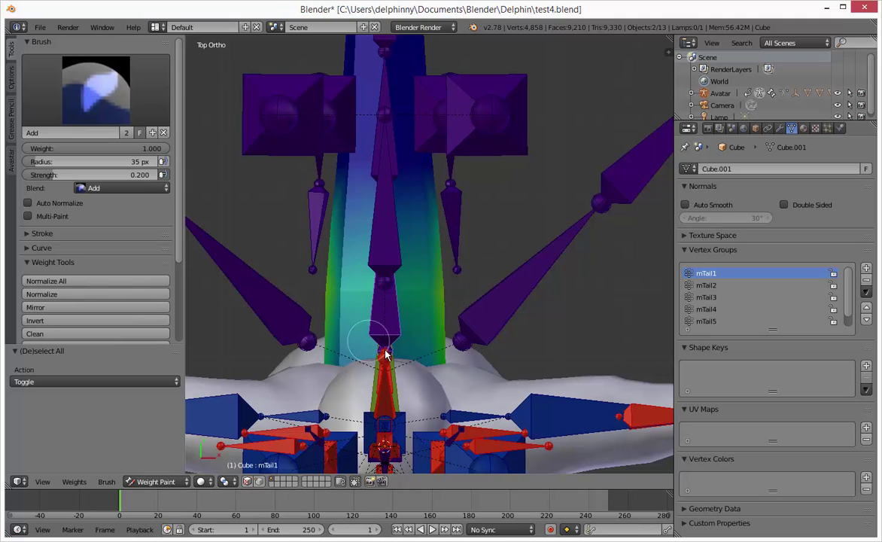
key("z")
mouse_move(336, 371)
left_mouse_down()
mouse_move(351, 418)
mouse_move(390, 426)
mouse_move(364, 383)
mouse_move(339, 399)
mouse_move(411, 319)
left_mouse_up()
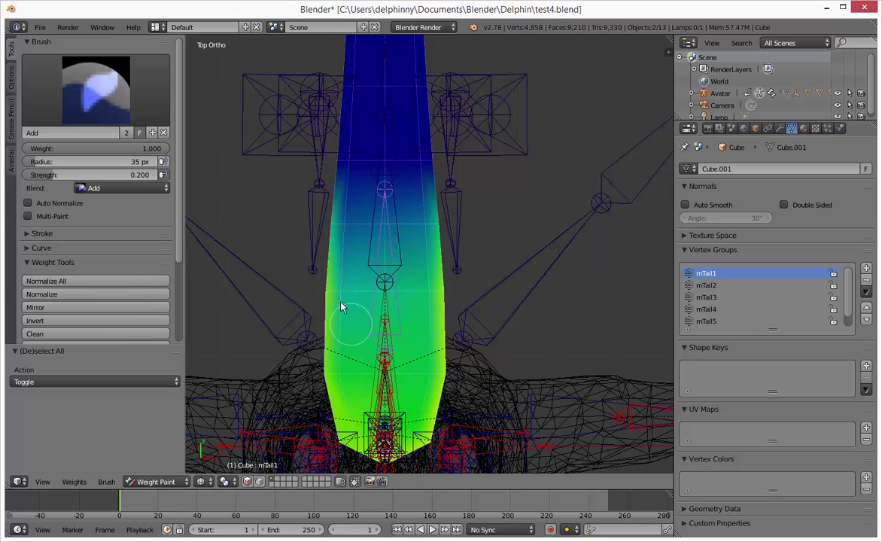
left_click_drag(343, 307, 440, 302)
Test from the side how the tail follows the mTail1 and mTail2 bones with trial rotations, cancelling each one.
key("Page_Down")
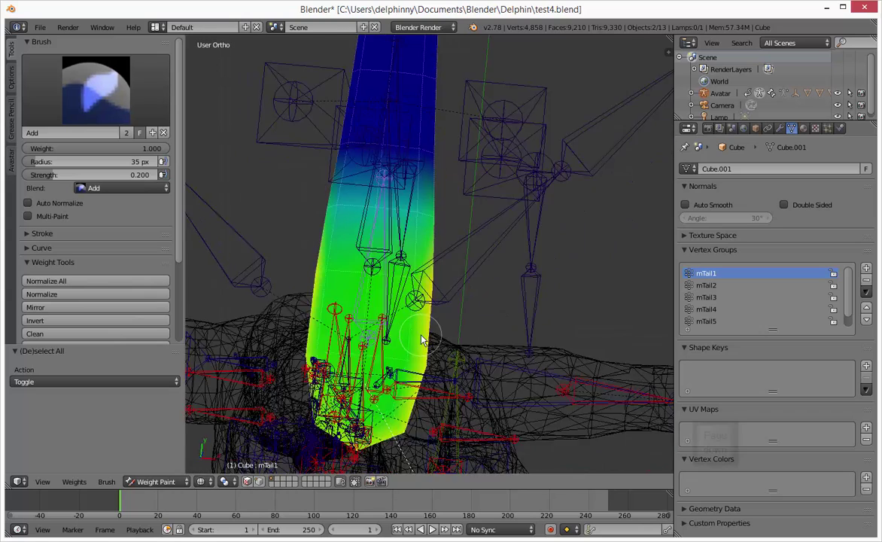
key("r")
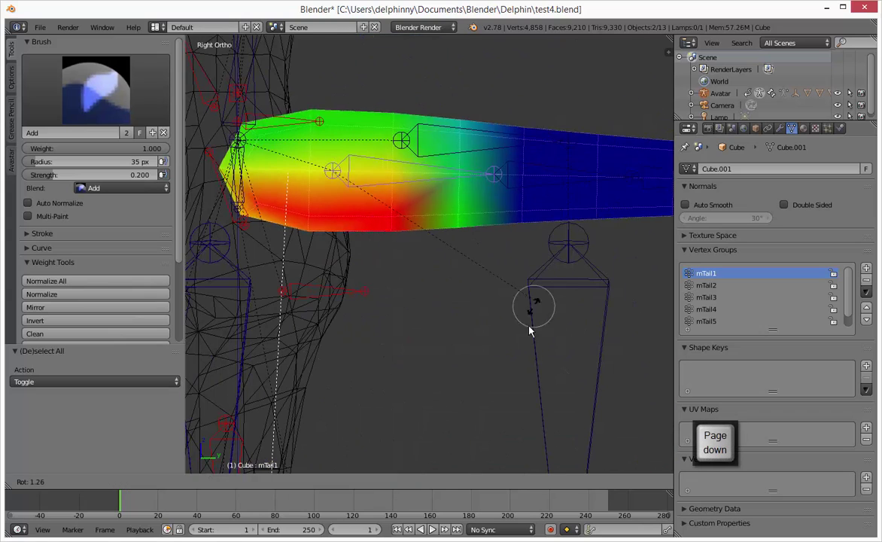
right_click(486, 364)
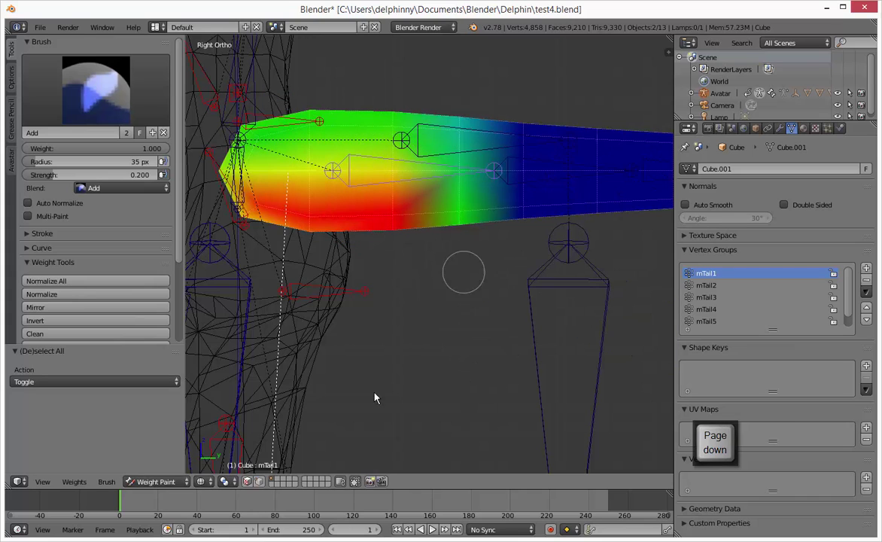
right_click(558, 182)
key("r")
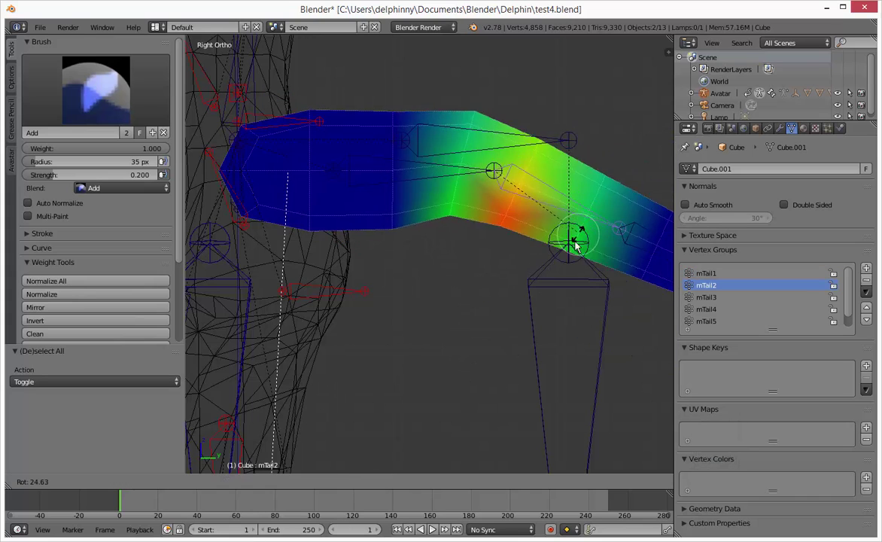
right_click(542, 248)
right_click(400, 184)
key("r")
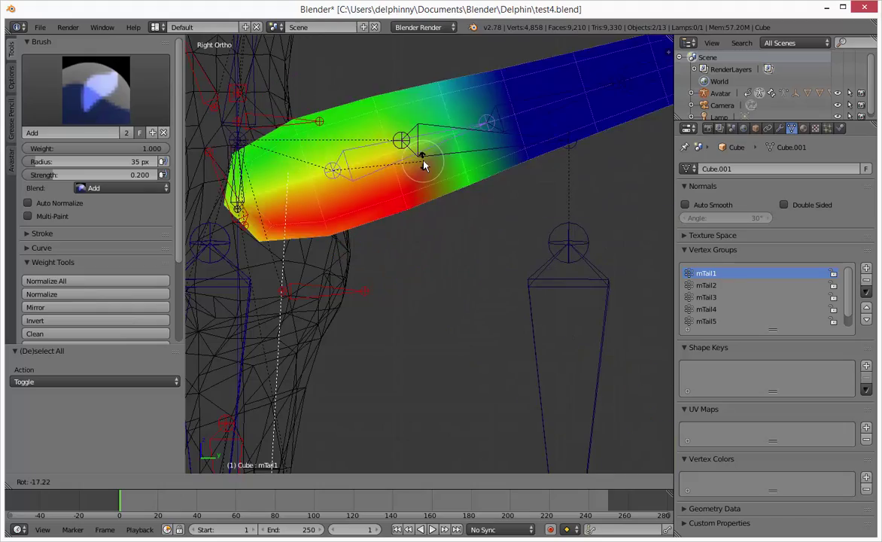
right_click(421, 158)
Examine the base end of the tail mesh in Edit Mode from the side and return to Weight Paint mode.
mouse_move(333, 176)
middle_mouse_down()
mouse_move(429, 191)
mouse_move(422, 180)
middle_mouse_up()
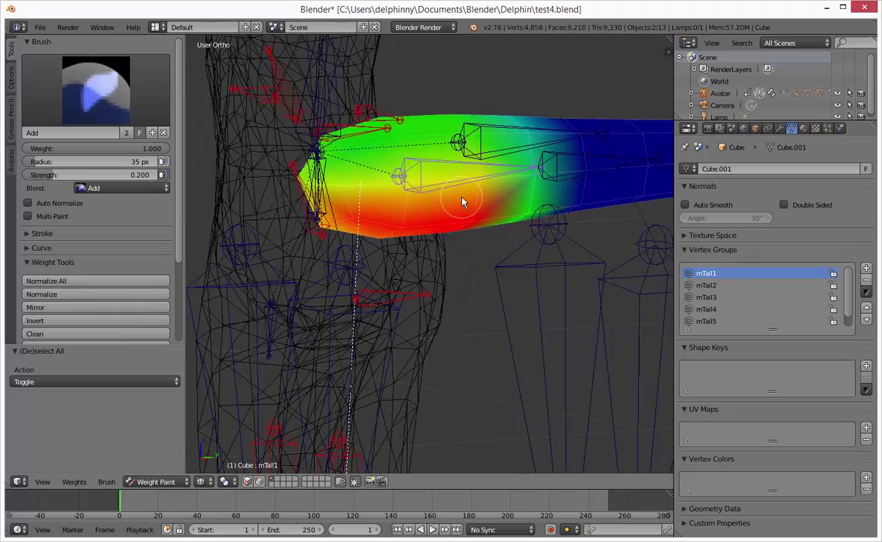
key("Tab")
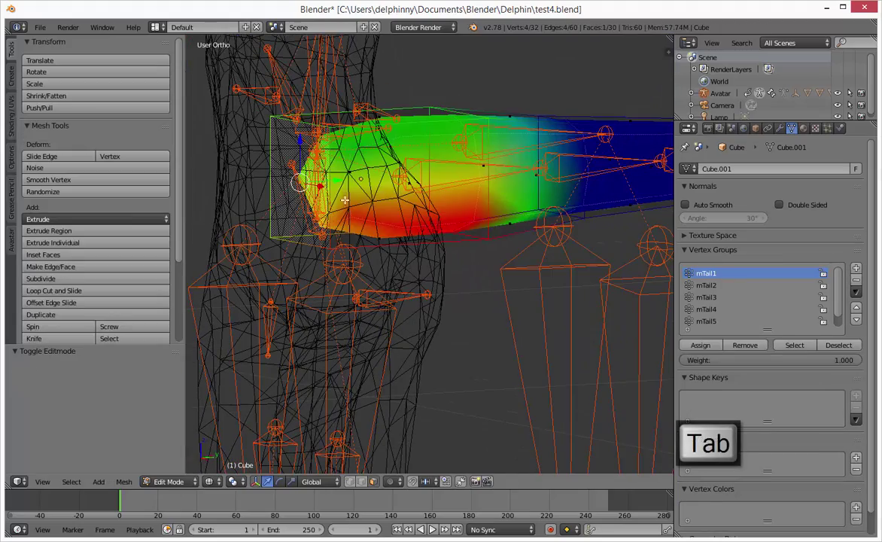
middle_click_drag(345, 199, 334, 190)
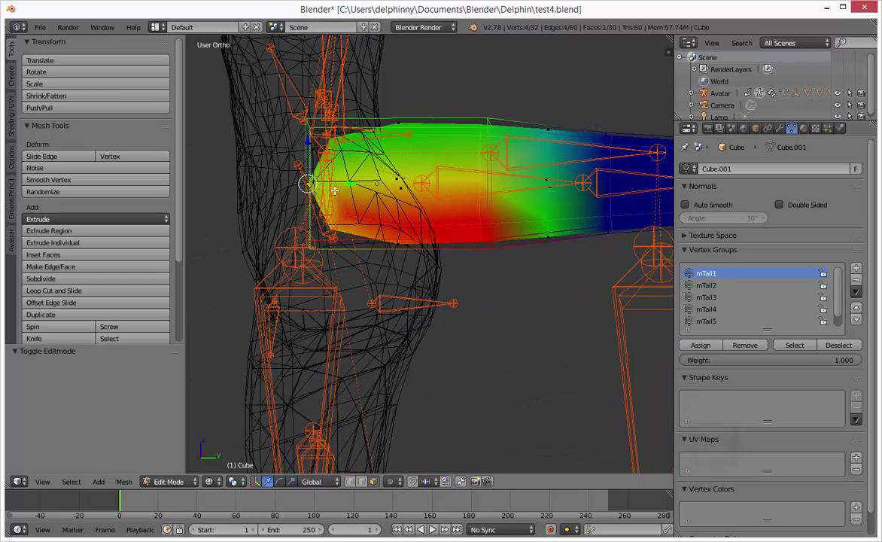
key("Page_Down")
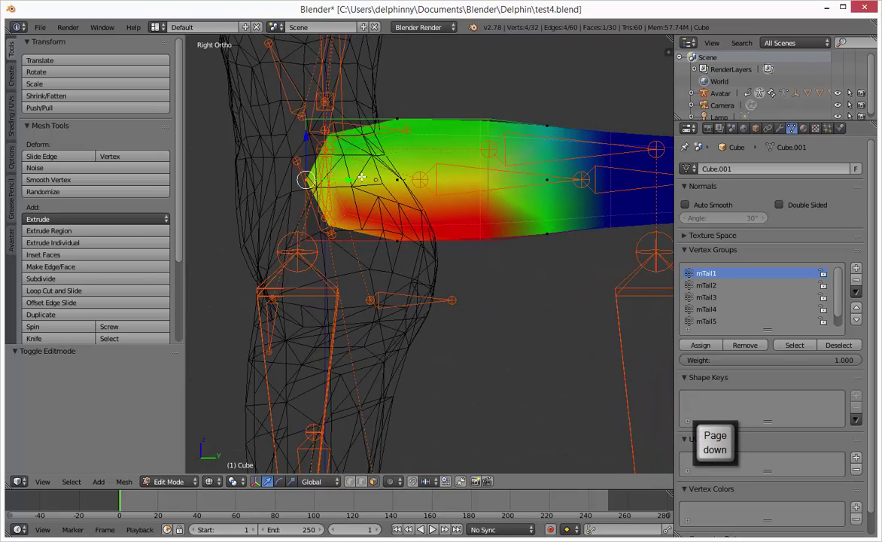
scroll(362, 177, "down", 1)
middle_click_drag(399, 186, 372, 202, "shift")
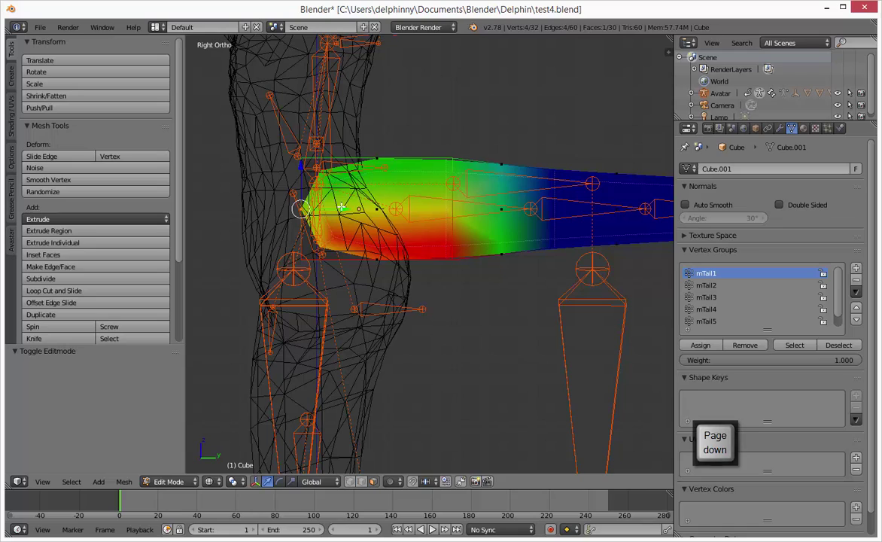
key("Tab")
key("ctrl+Tab")
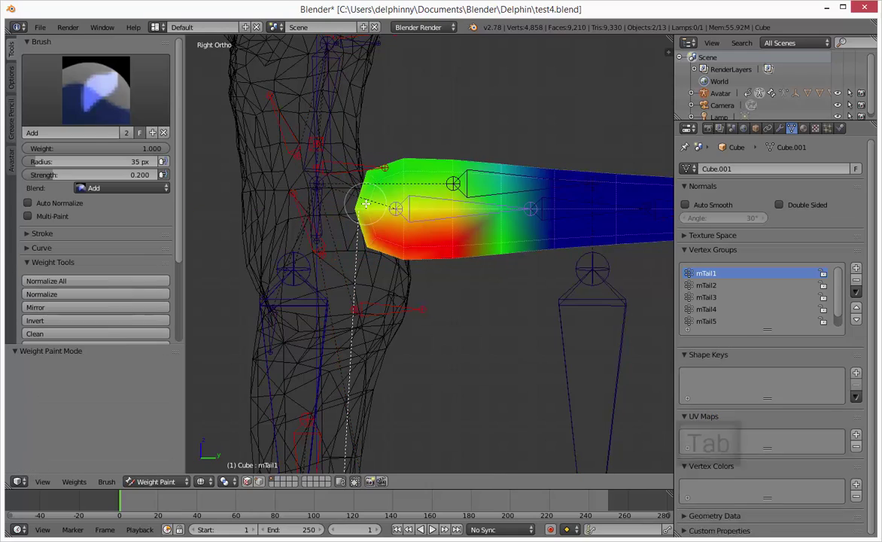
Extrude the tail's base end face about 0.077 into the body in Edit Mode and return to Weight Paint mode.
middle_click_drag(368, 202, 400, 203)
key("Tab")
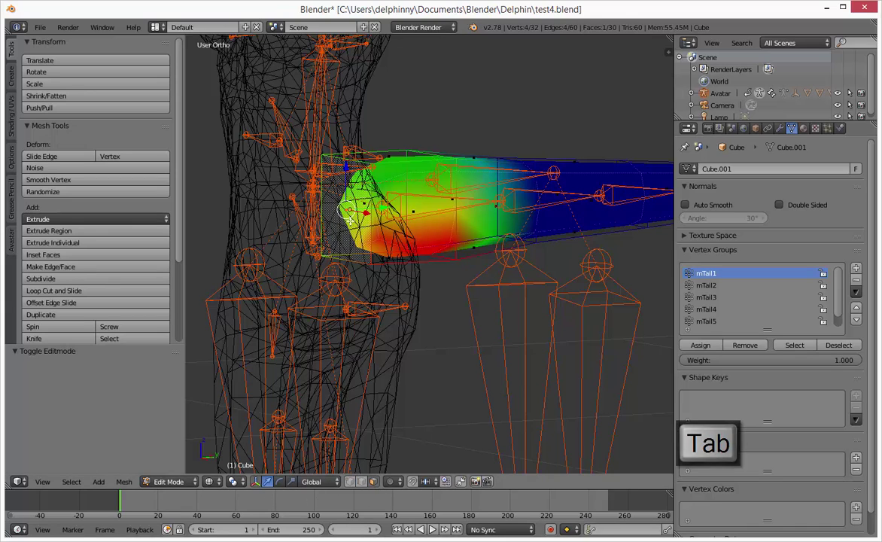
key("e")
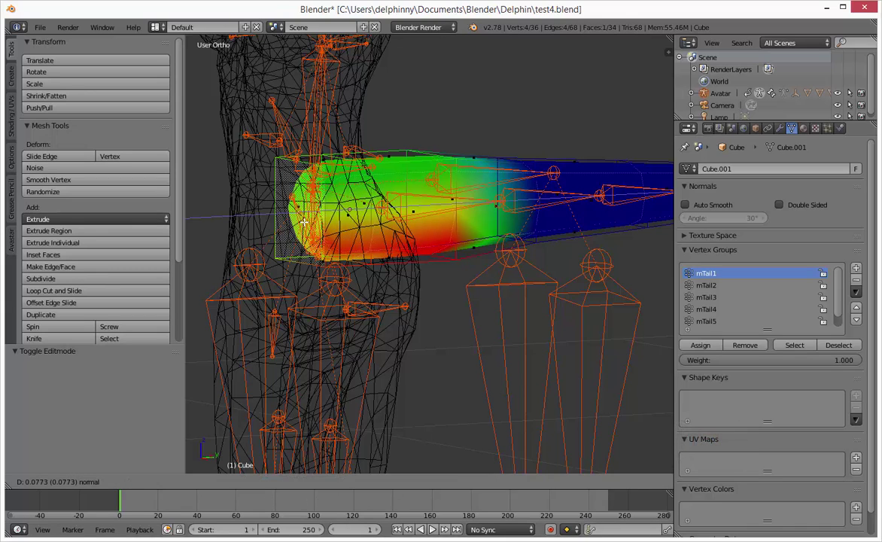
key("Page_Down")
left_click(310, 219)
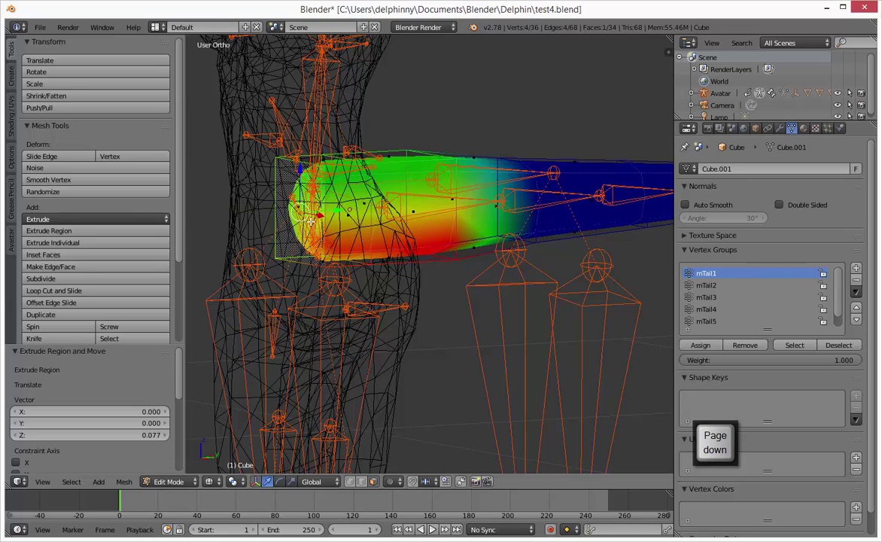
key("KP_3")
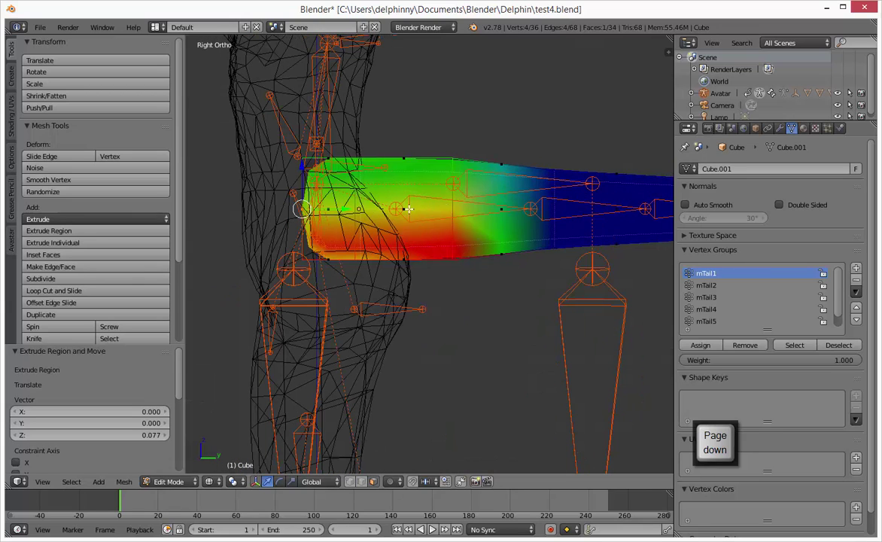
key("Tab")
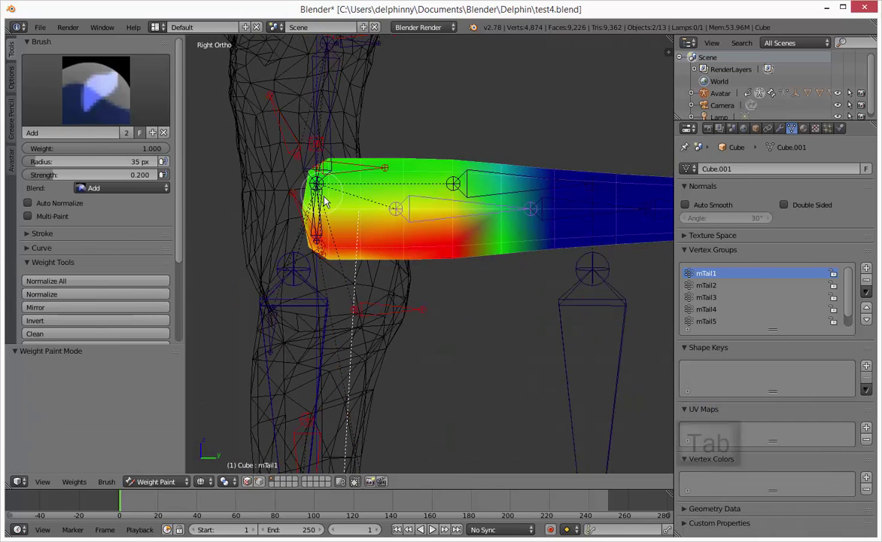
key("Tab")
key("Tab")
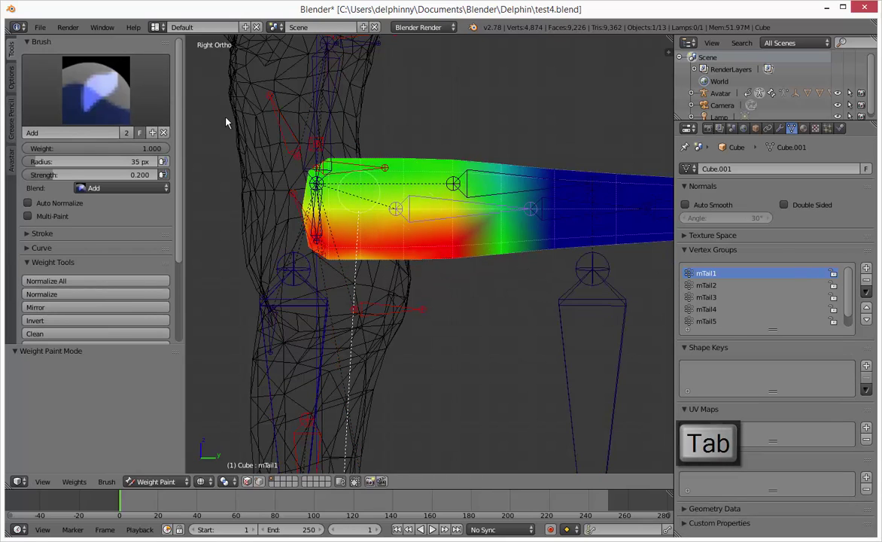
Remove the mTail1 weight from the extruded base end with the Subtract brush and check it with a cancelled trial rotation.
left_click(114, 88)
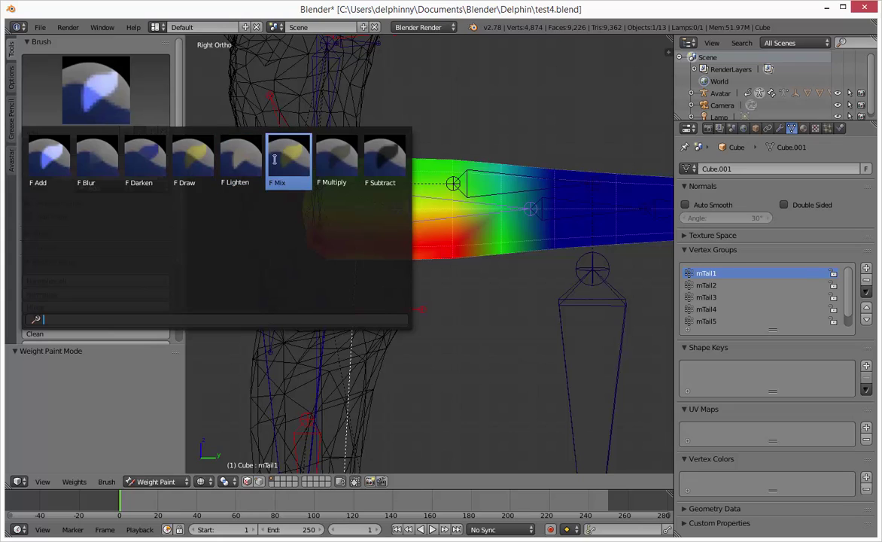
left_click(384, 158)
mouse_move(342, 201)
left_mouse_down()
mouse_move(335, 256)
mouse_move(345, 276)
mouse_move(317, 262)
mouse_move(327, 256)
mouse_move(331, 173)
mouse_move(334, 182)
left_mouse_up()
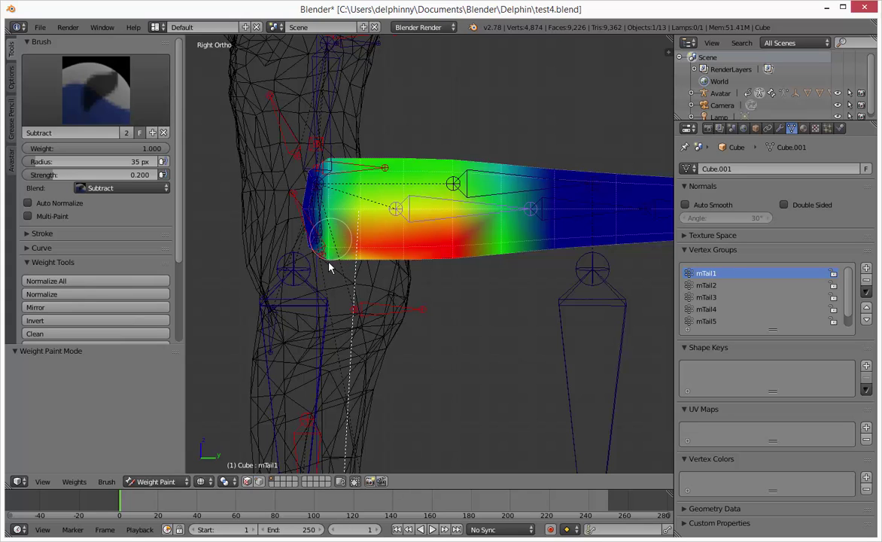
key("r")
right_click(503, 162)
Subtract more mTail1 weight around the tail section just behind the base end, checking the bend with cancelled trial rotations.
mouse_move(350, 182)
left_mouse_down()
mouse_move(354, 174)
mouse_move(355, 272)
mouse_move(337, 244)
mouse_move(358, 250)
left_mouse_up()
key("r")
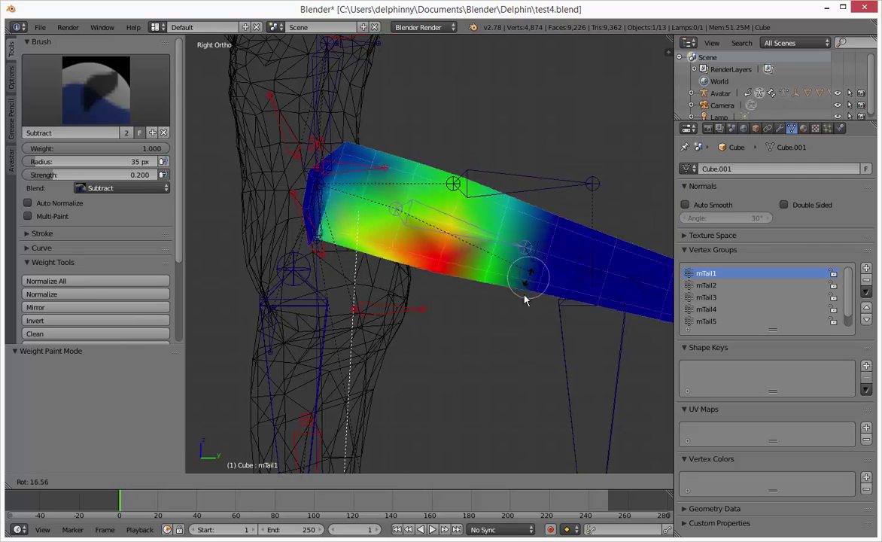
key("Escape")
middle_click_drag(522, 256, 348, 283)
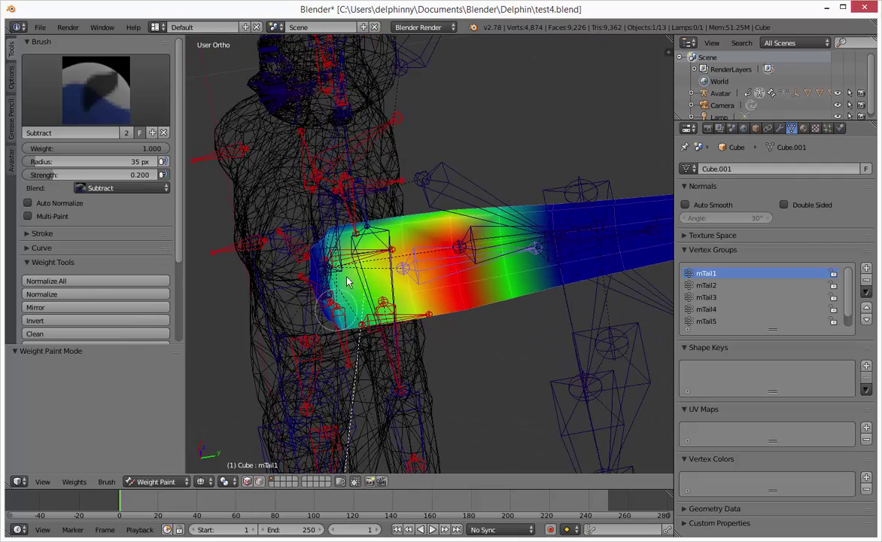
mouse_move(351, 264)
left_mouse_down()
mouse_move(368, 301)
mouse_move(405, 315)
left_mouse_up()
mouse_move(430, 256)
middle_mouse_down()
mouse_move(435, 310)
mouse_move(521, 278)
middle_mouse_up()
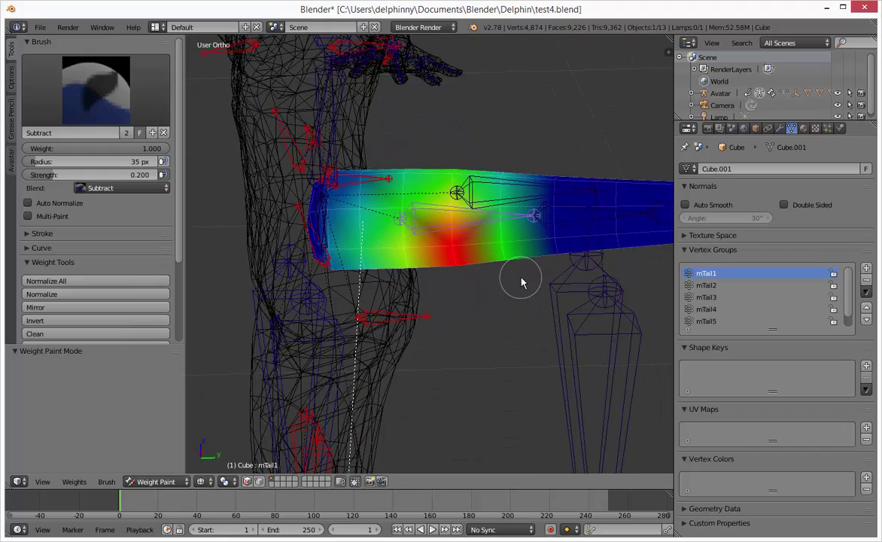
key("KP_3")
key("r")
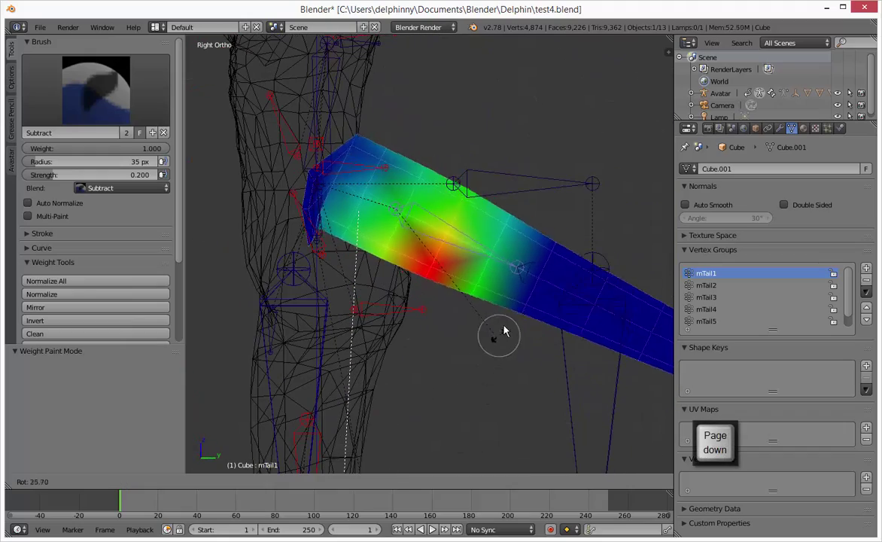
right_click(497, 296)
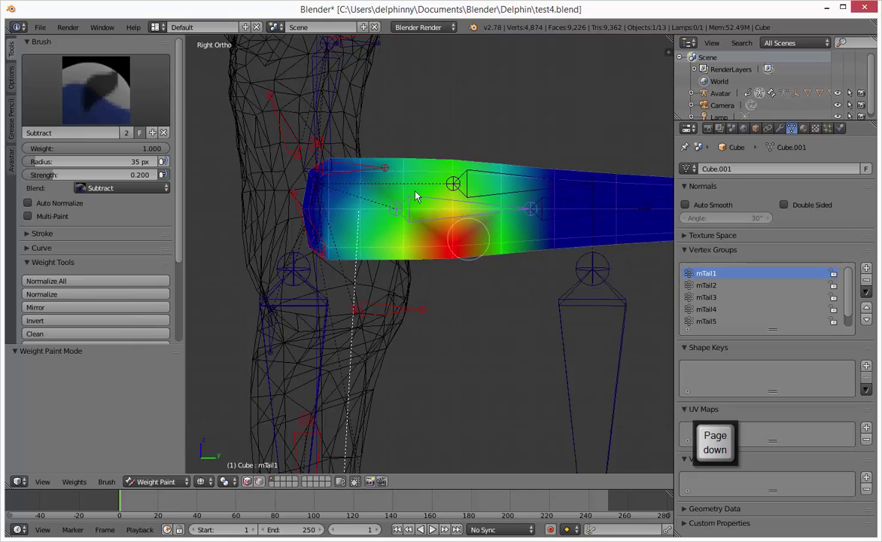
Try subtracting more mTail1 weight from the upper side of the tail base, test the bend, and undo the stroke.
middle_click_drag(385, 154, 407, 147)
mouse_move(407, 147)
left_mouse_down()
mouse_move(397, 141)
mouse_move(405, 144)
left_mouse_up()
key("r")
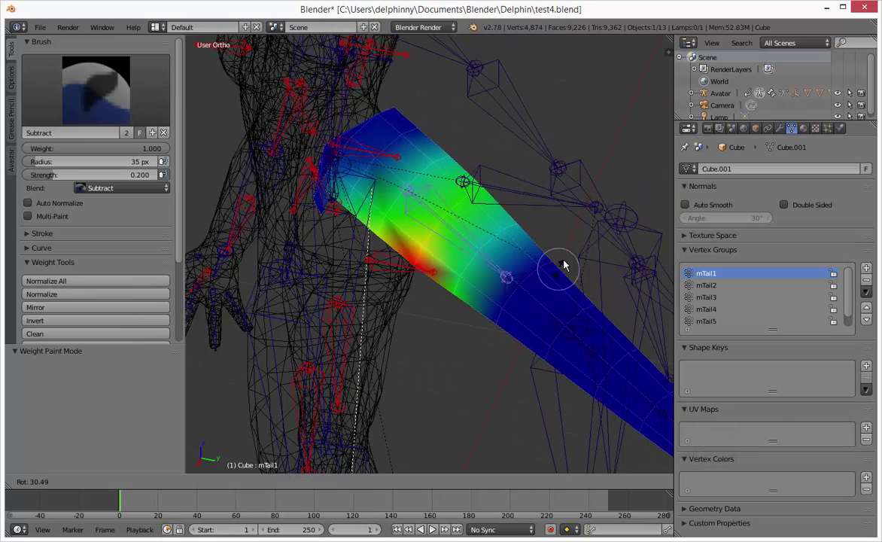
right_click(563, 262)
key("ctrl+z")
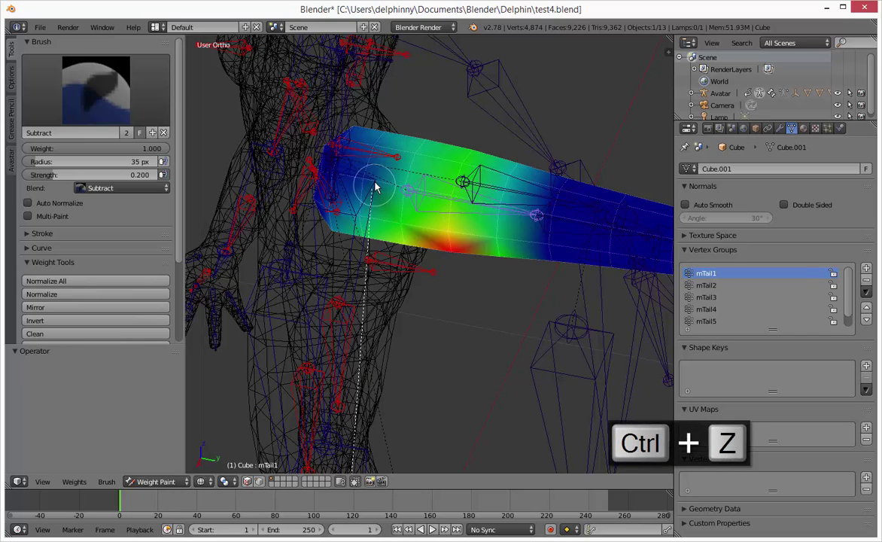
Add mTail1 weight around the tail section behind the base with the Add brush and check the bend with a cancelled trial rotation.
middle_click_drag(461, 260, 508, 194)
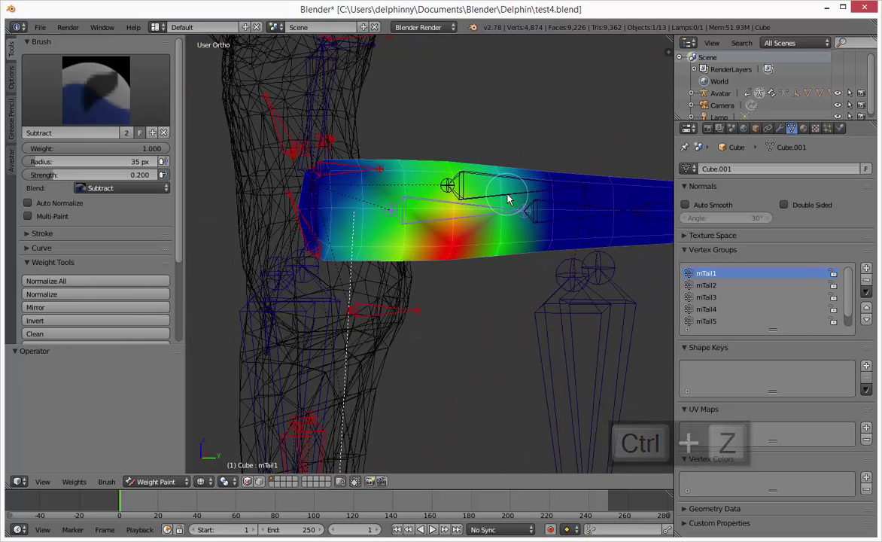
key("KP_3")
key("Page_Down")
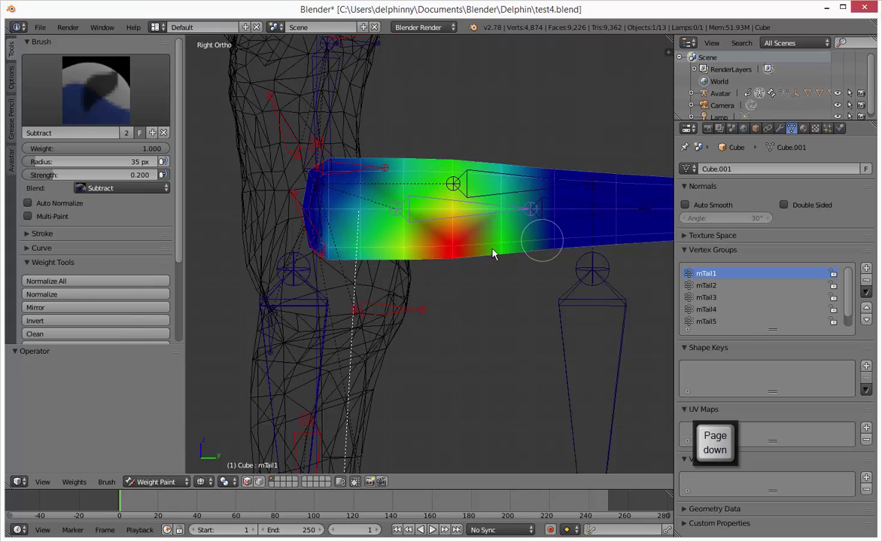
scroll(493, 253, "down", 2)
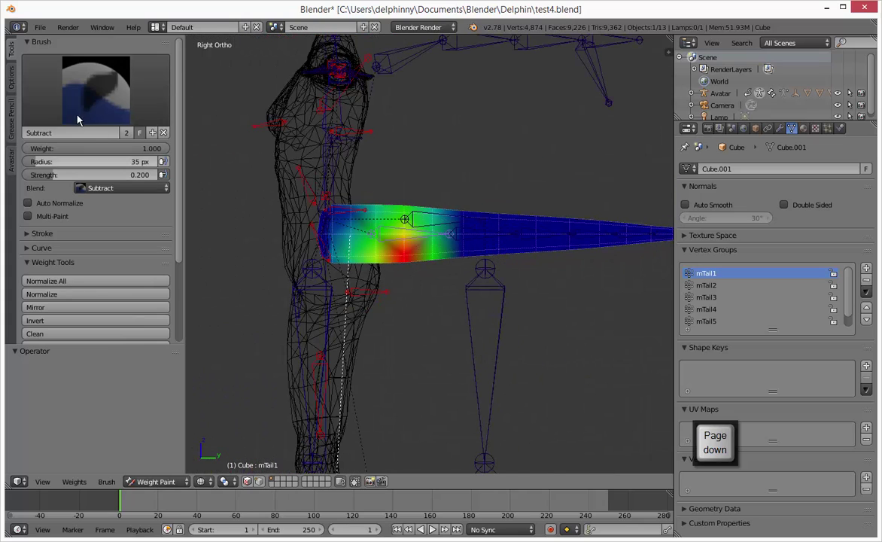
left_click(94, 97)
left_click(47, 151)
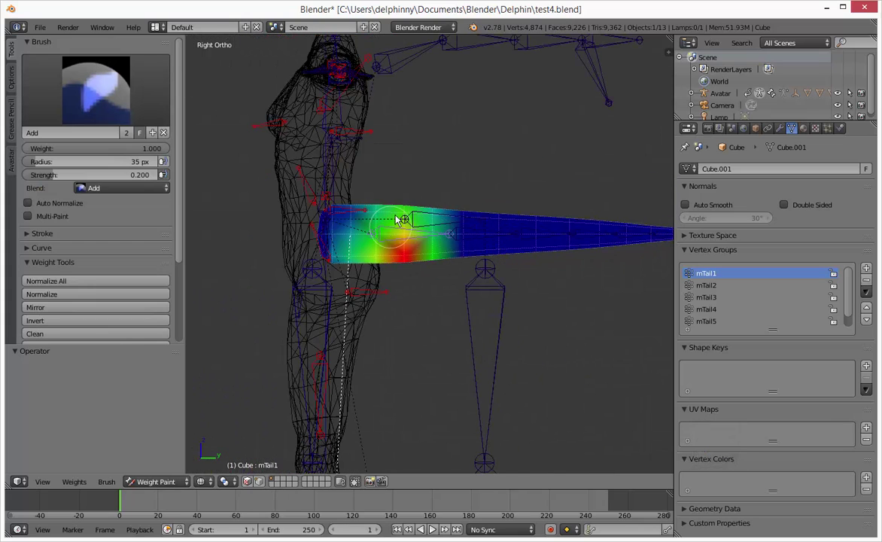
key("r")
right_click(474, 222)
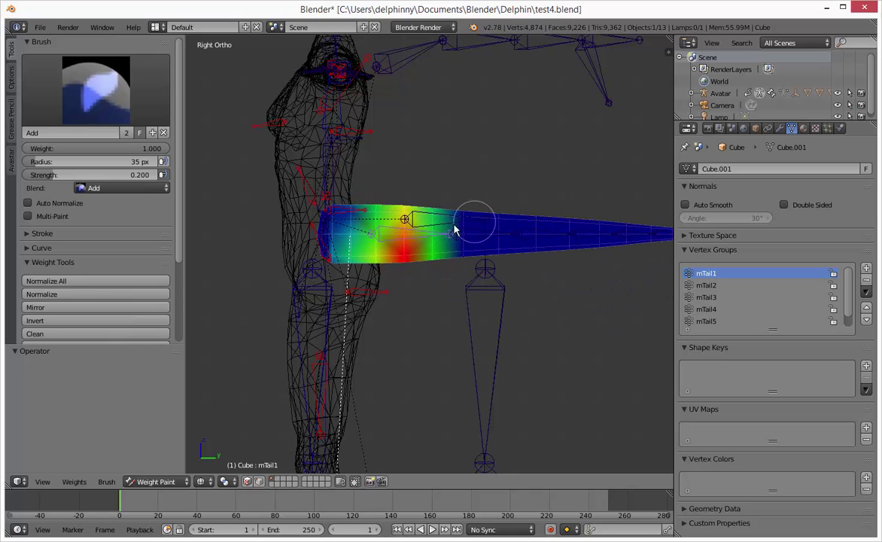
mouse_move(387, 218)
left_mouse_down()
mouse_move(393, 202)
mouse_move(388, 232)
left_mouse_up()
key("r")
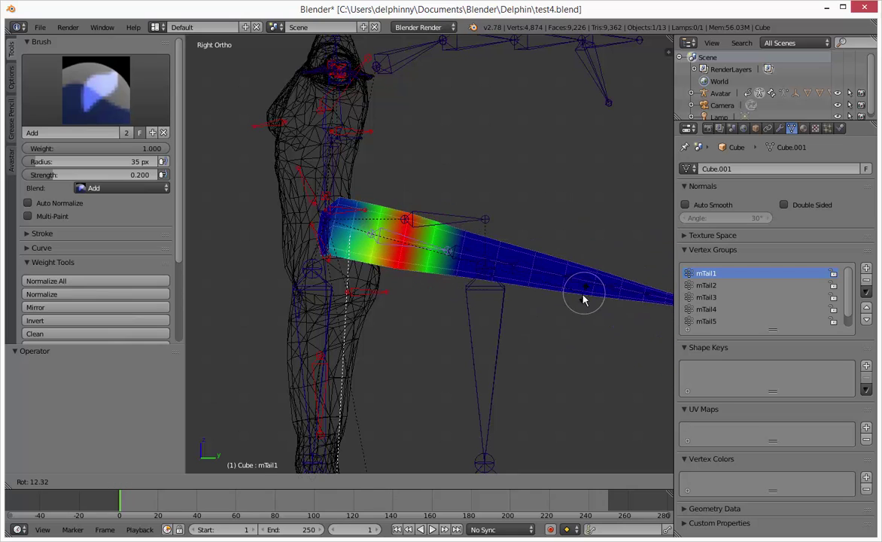
key("Escape")
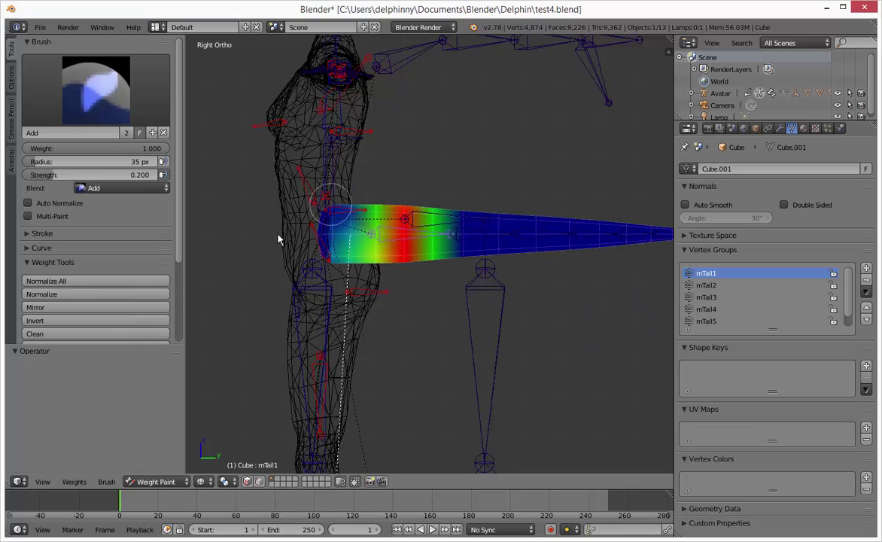
Try smoothing the mTail1 weights at the tail base with the Blur brush and test the bend with cancelled trial rotations.
left_click(114, 92)
left_click(89, 160)
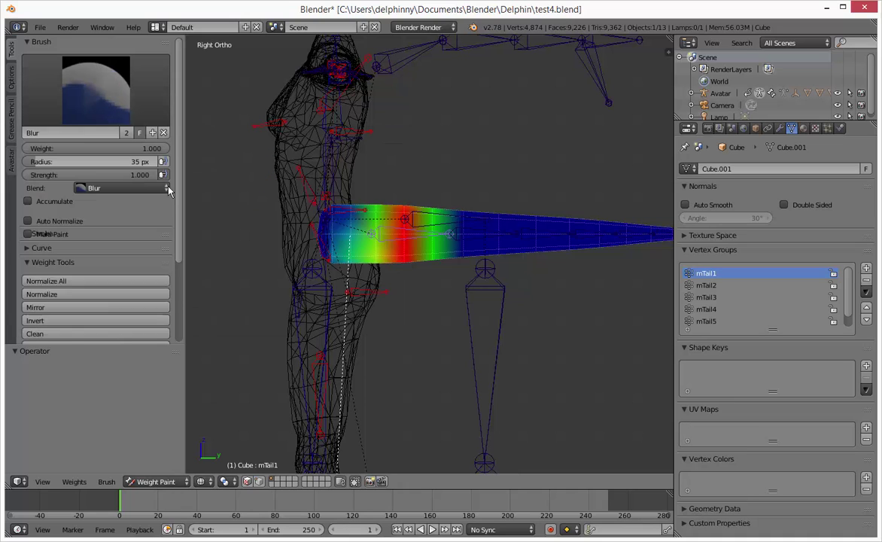
key("r")
right_click(505, 202)
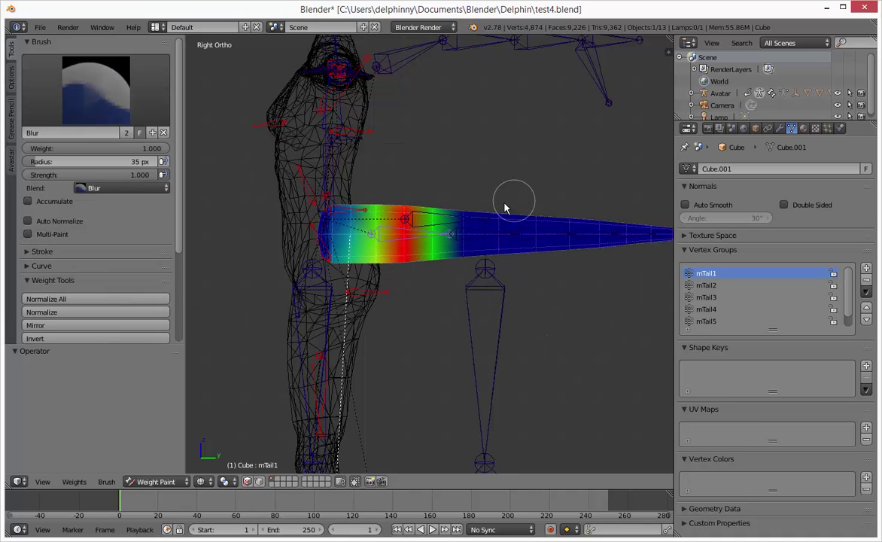
left_click_drag(331, 226, 366, 279)
key("r")
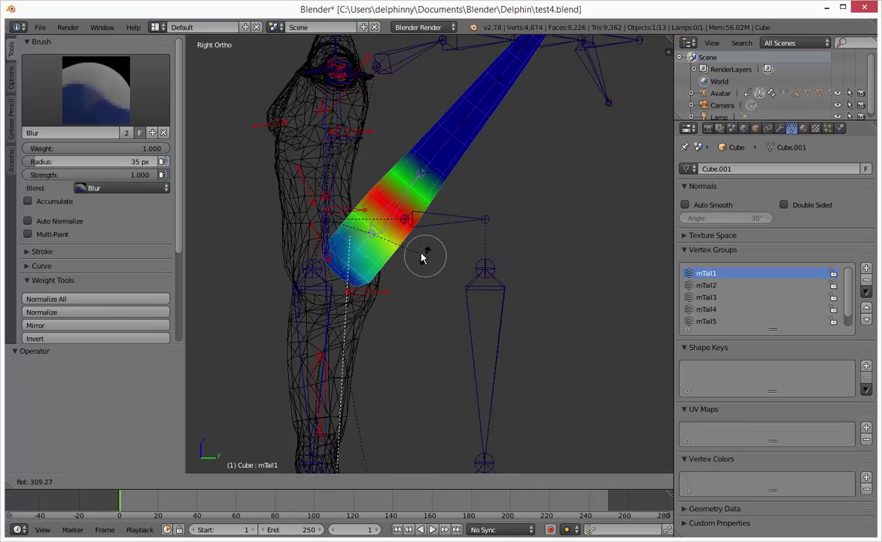
right_click(421, 256)
Undo the blur attempt on the tail base and return to the mTail1 weights painted with the Add brush.
key("ctrl+z")
key("ctrl+z")
key("ctrl+z")
key("ctrl+z")
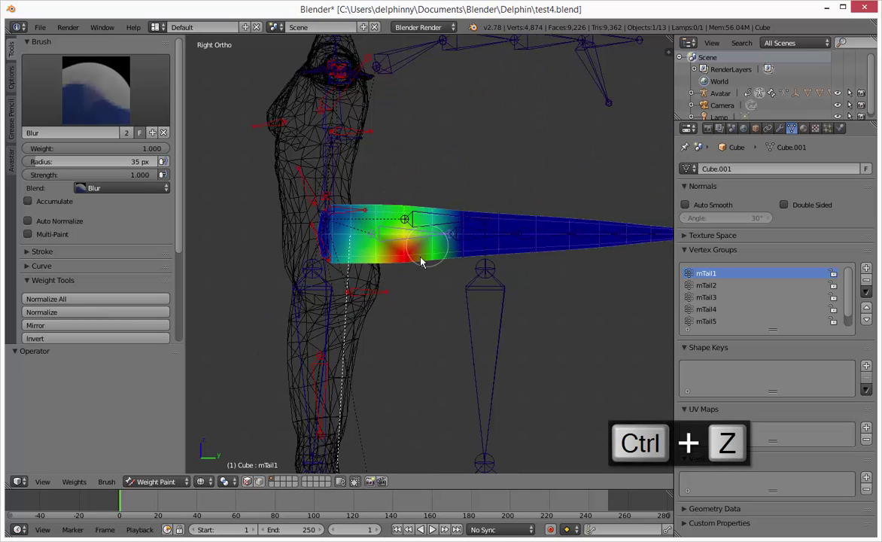
key("r")
right_click(539, 348)
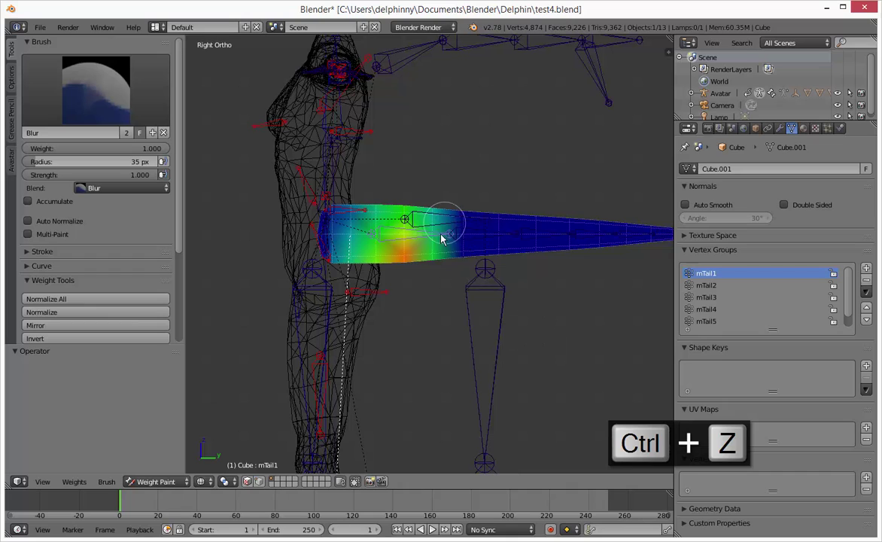
key("ctrl+z")
key("ctrl+z")
key("ctrl+z")
key("ctrl+z")
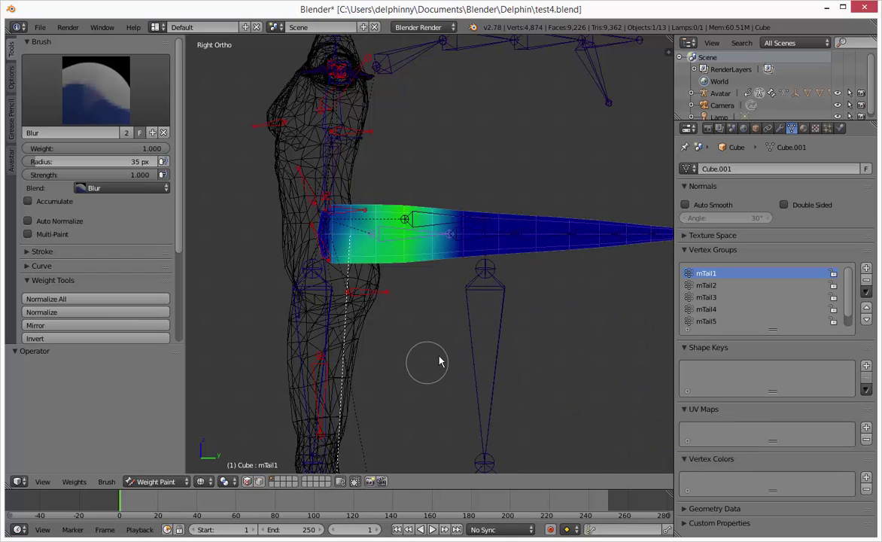
key("ctrl+z")
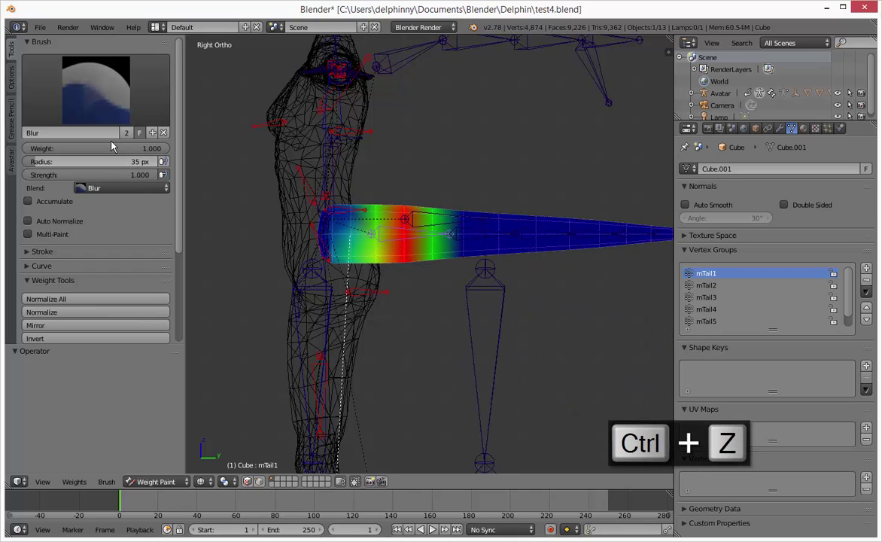
Clear the mTail1 weight from the tail's base end with the Subtract brush and check the bend with cancelled trial rotations.
left_click(96, 89)
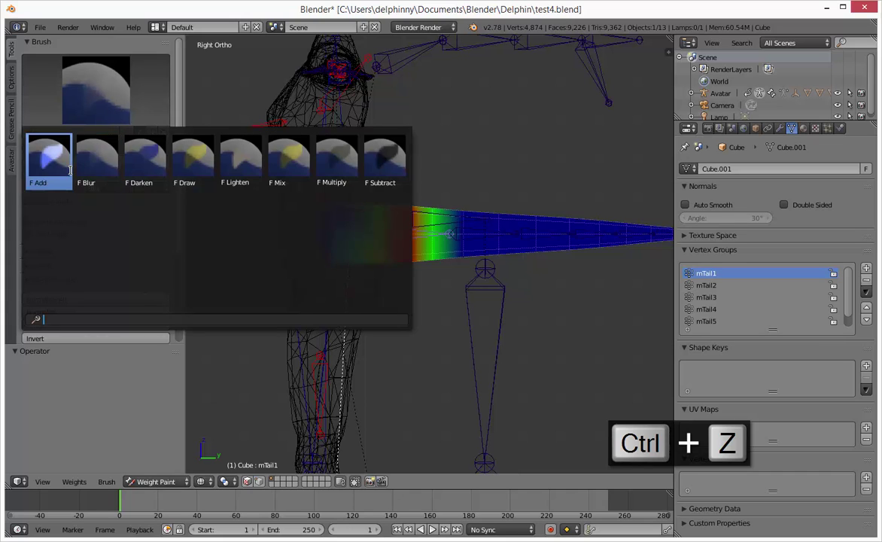
left_click(376, 164)
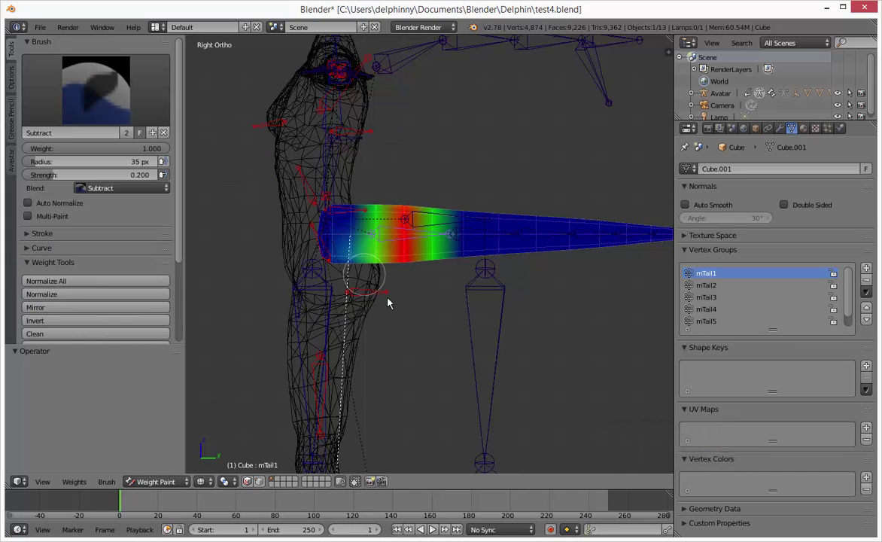
key("r")
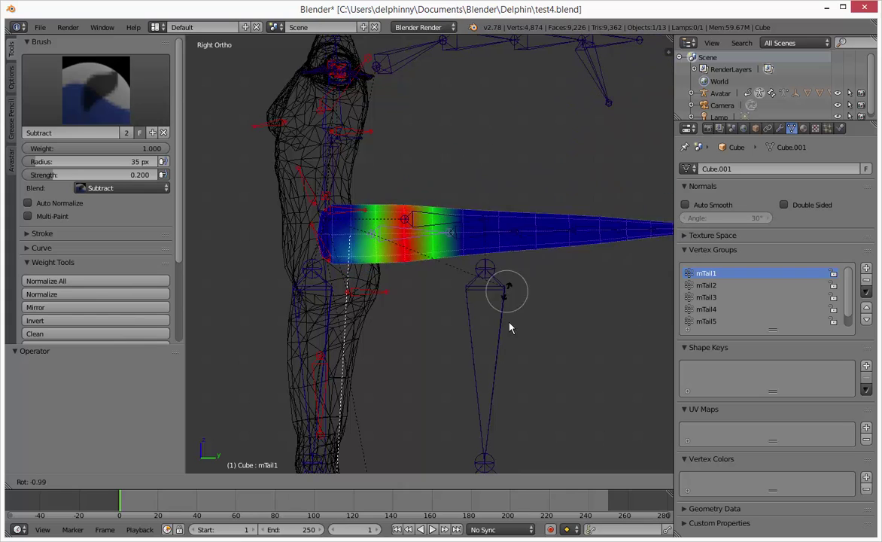
right_click(501, 342)
key("r")
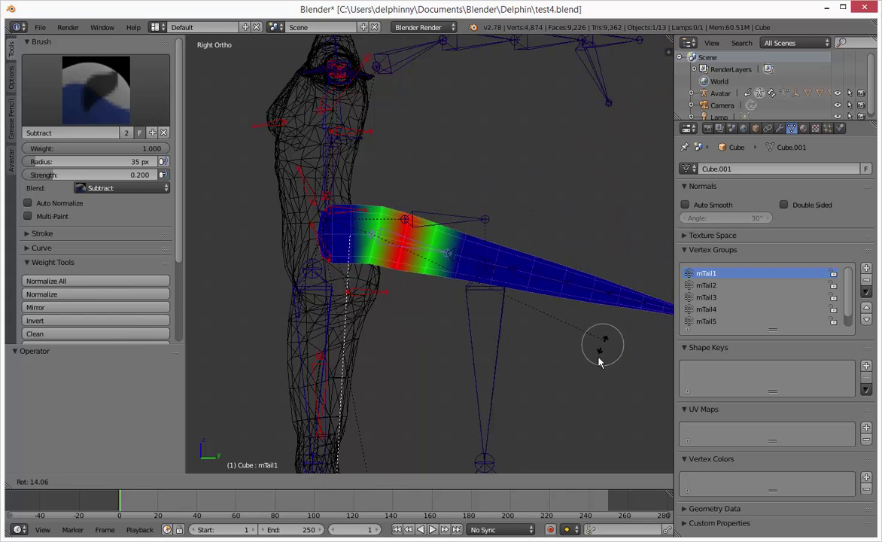
right_click(566, 341)
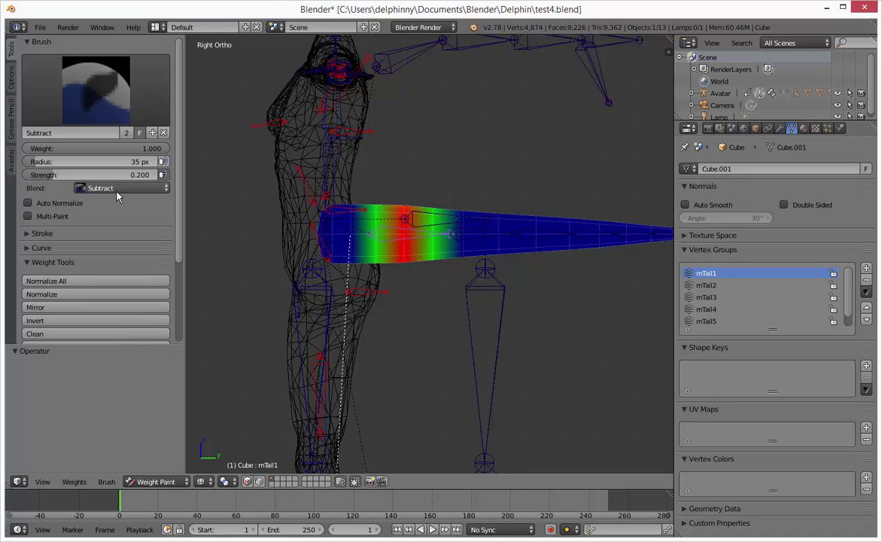
Enable Multi-Paint and subtract some mTail1 weight around the most heavily weighted ring, then check the bend with a cancelled trial rotation.
left_click(61, 218)
scroll(378, 212, "up", 2)
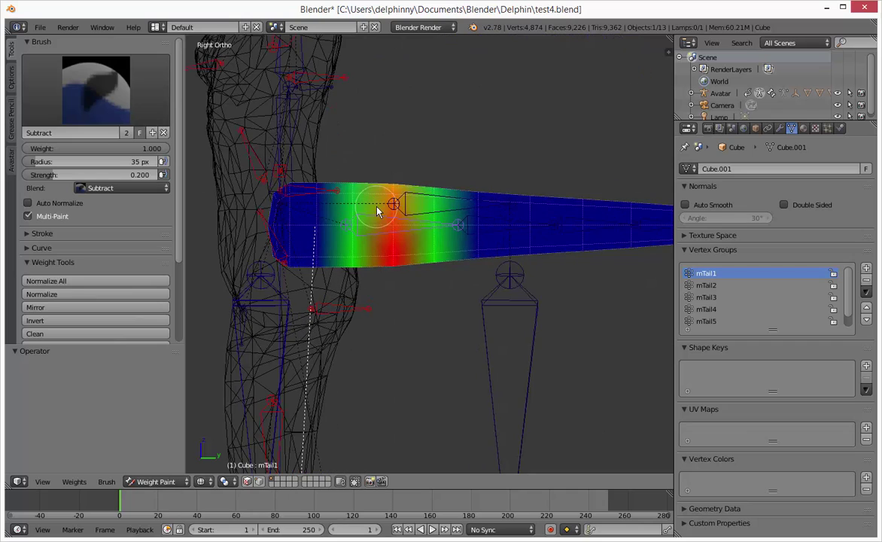
key("z")
key("z")
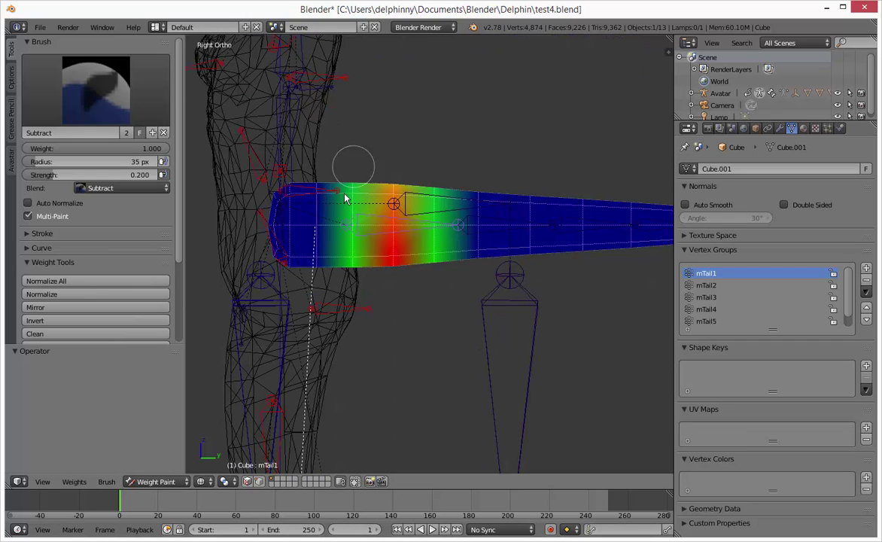
middle_click_drag(355, 243, 362, 215)
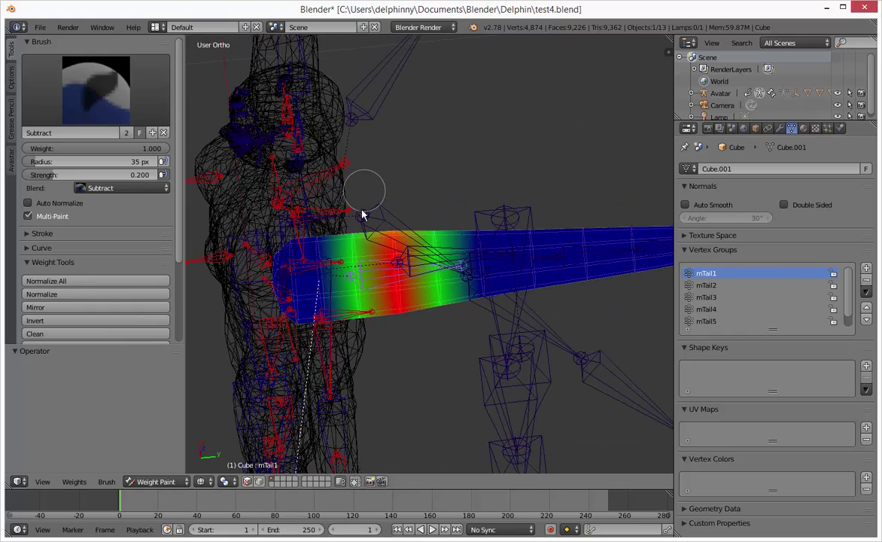
mouse_move(362, 215)
left_mouse_down()
mouse_move(386, 329)
mouse_move(409, 335)
mouse_move(399, 340)
left_mouse_up()
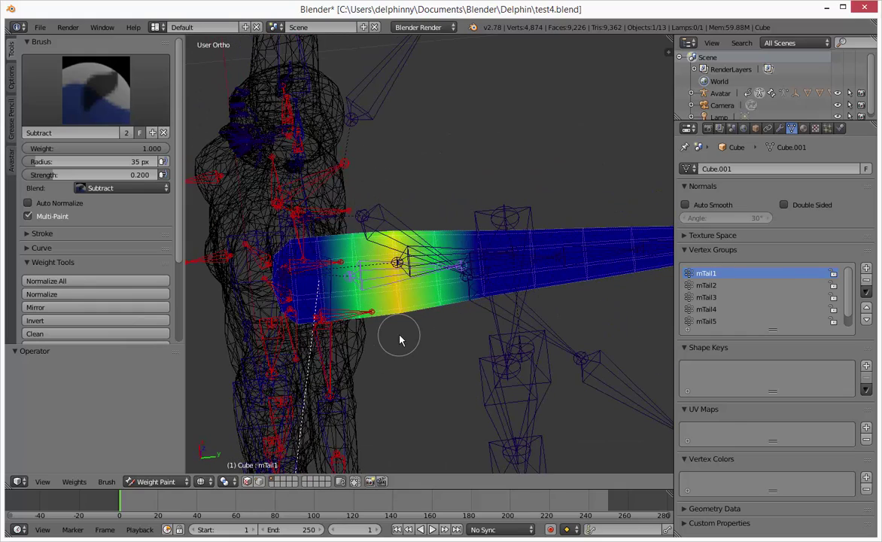
key("KP_3")
key("r")
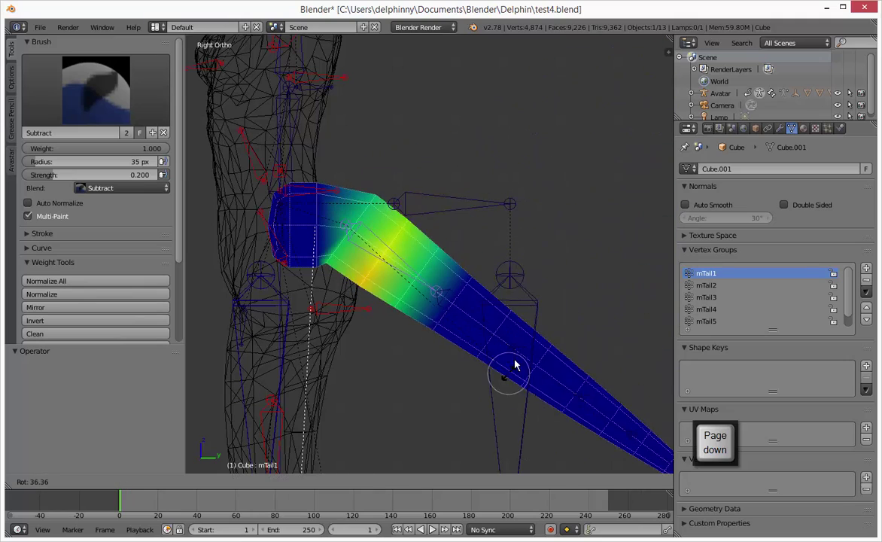
right_click(512, 255)
Check the weights of bones mTail2 through mTail6 in turn with cancelled trial rotations, then reselect mTail1.
scroll(493, 291, "down", 3)
middle_click_drag(550, 310, 476, 313, "shift")
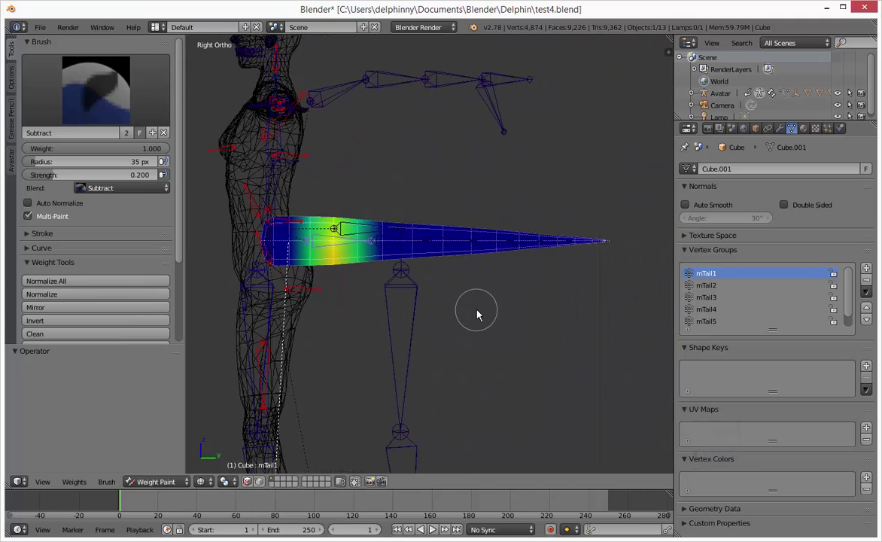
right_click(404, 240)
key("r")
right_click(461, 246)
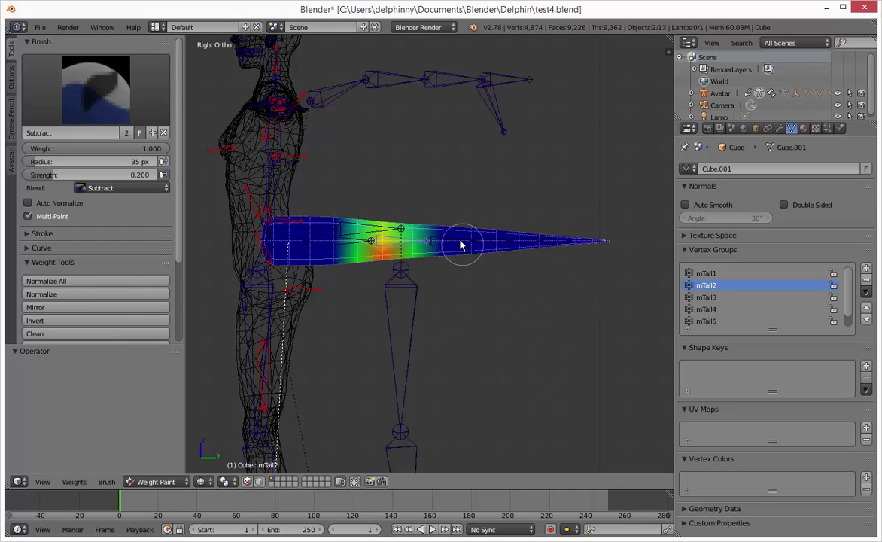
right_click(475, 244)
key("r")
right_click(494, 247)
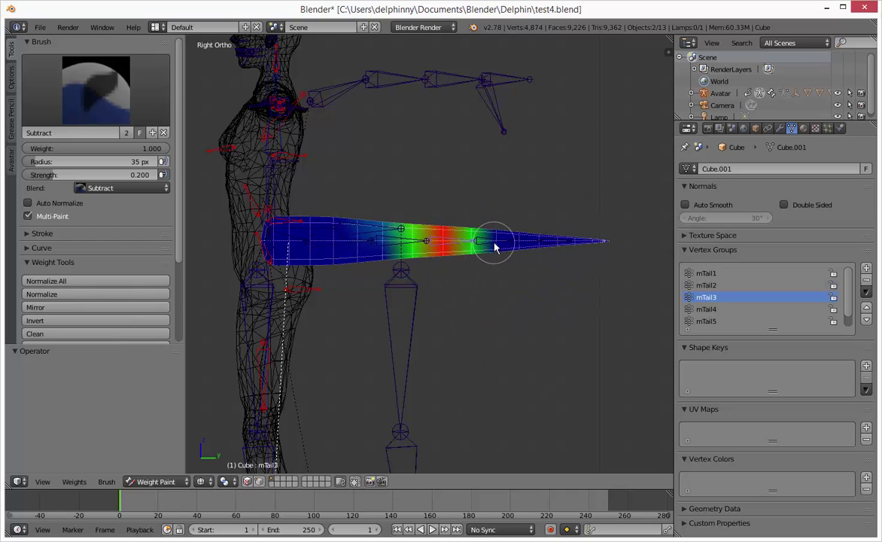
right_click(497, 245)
key("r")
right_click(510, 253)
right_click(524, 244)
key("r")
right_click(565, 272)
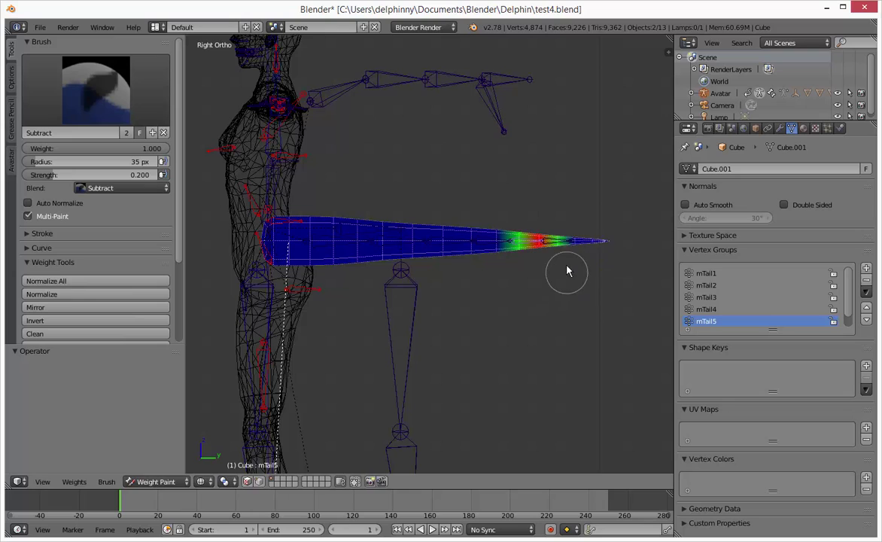
right_click(557, 240)
key("r")
right_click(581, 242)
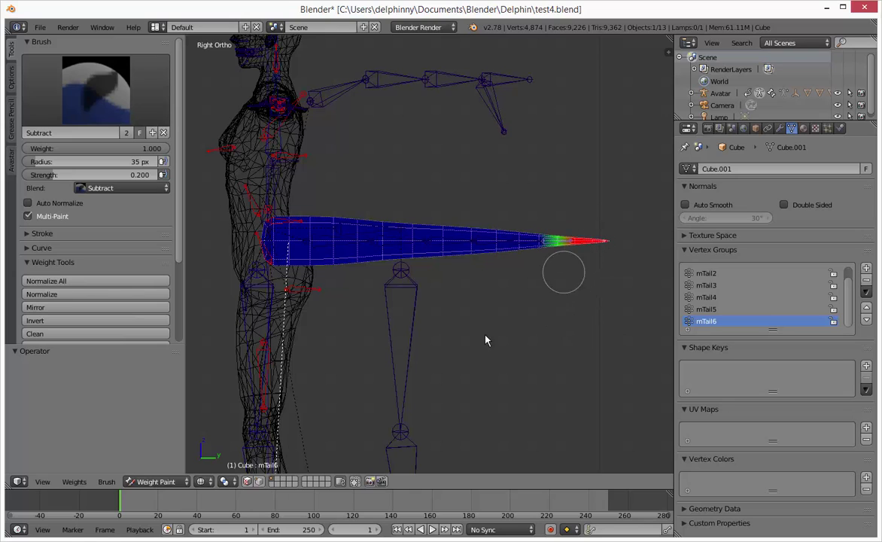
right_click(316, 242)
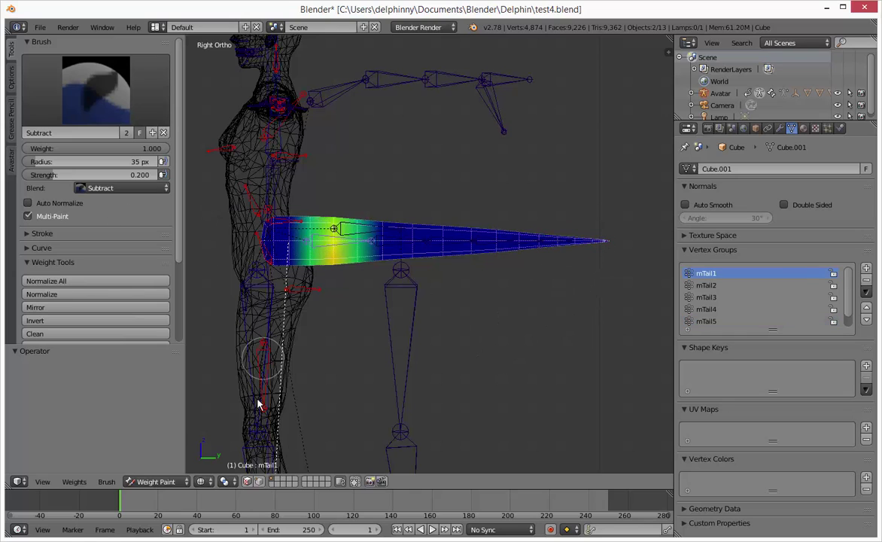
Switch the tail mesh to Object Mode and select the mTail1 bone of the Avatar armature in Pose Mode.
scroll(461, 281, "down", 4)
scroll(461, 280, "up", 2)
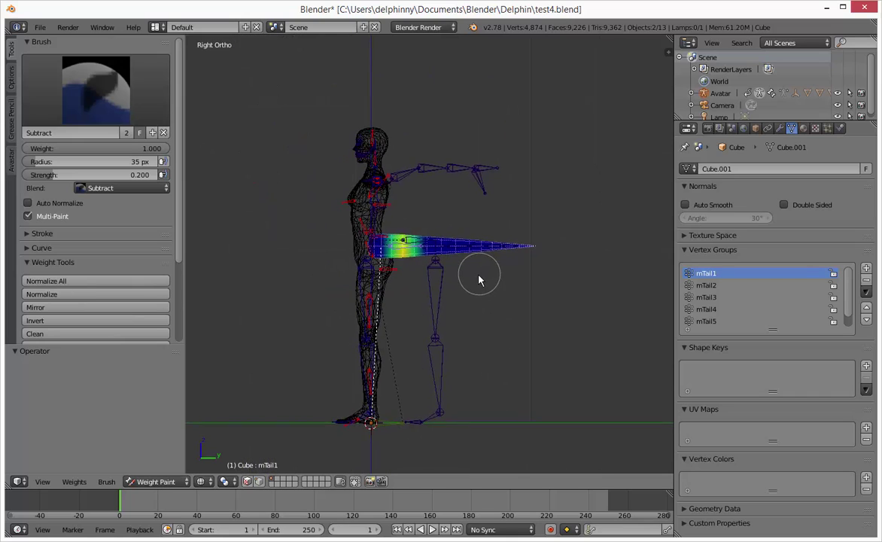
left_click(143, 482)
left_click(154, 468)
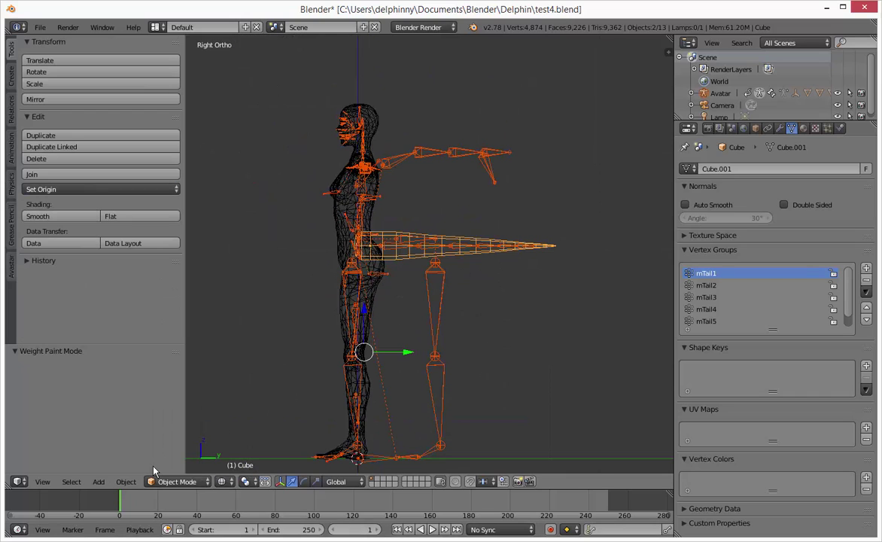
left_click(175, 482)
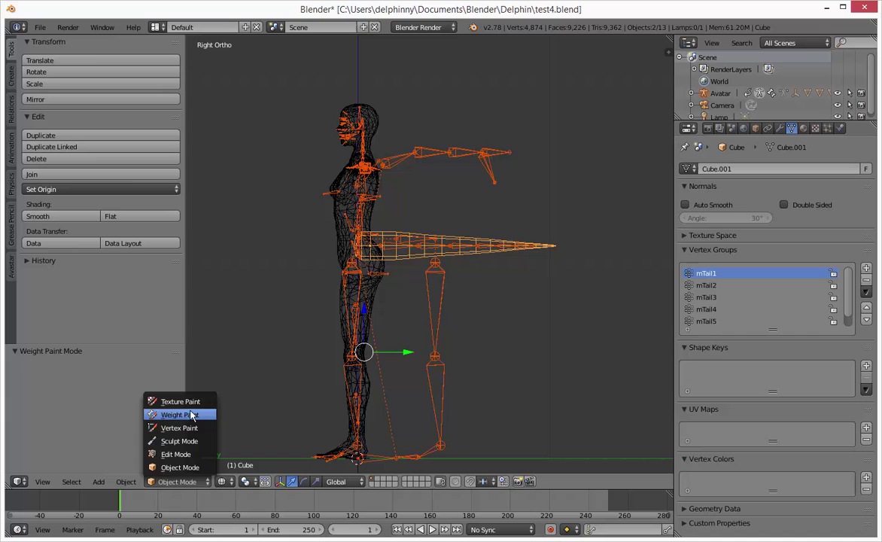
left_click(184, 468)
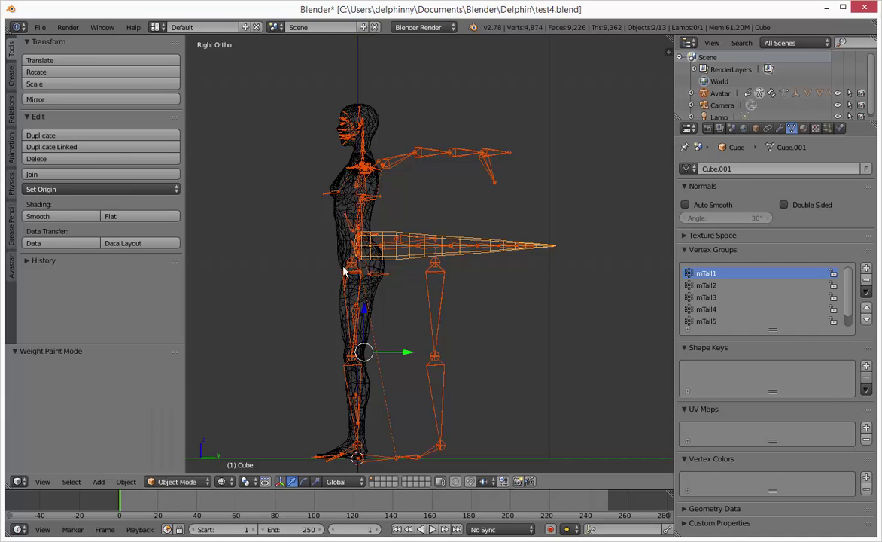
right_click(401, 251)
right_click(390, 251)
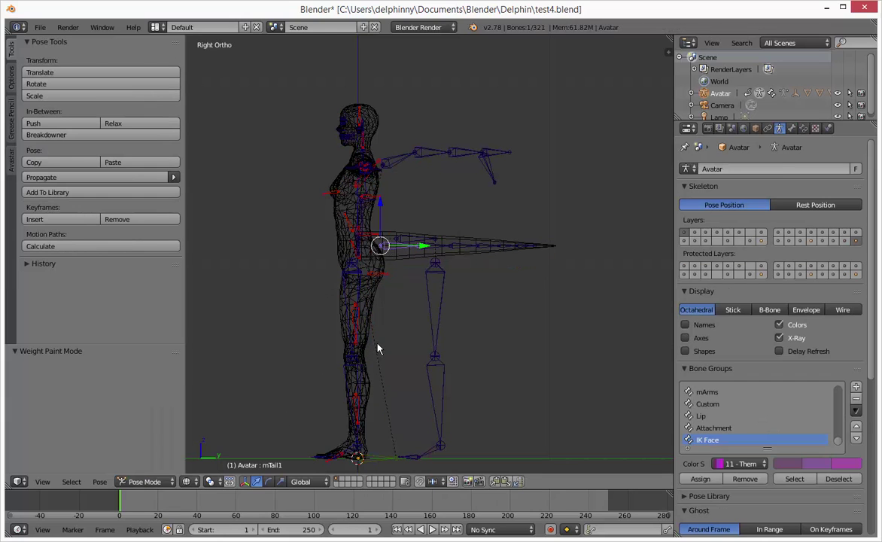
Switch the viewport to solid shading and check the tail's bend with a cancelled trial rotation of mTail1.
key("z")
key("r")
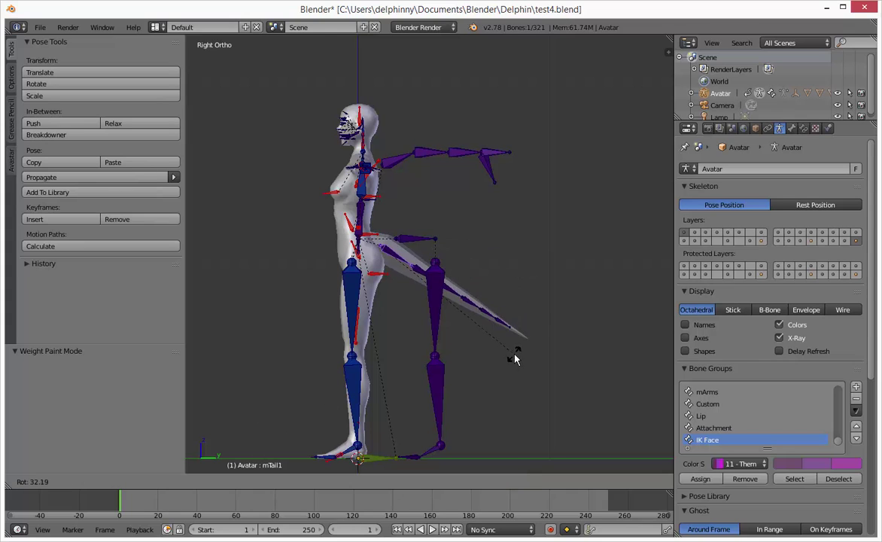
key("Escape")
middle_click_drag(393, 246, 426, 232, "shift")
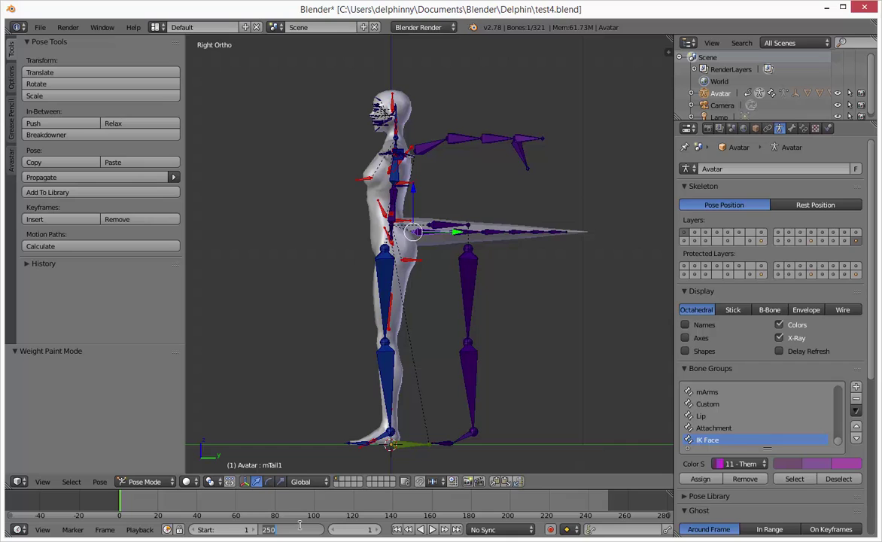
Set the animation's end frame to 60.
key("Return")
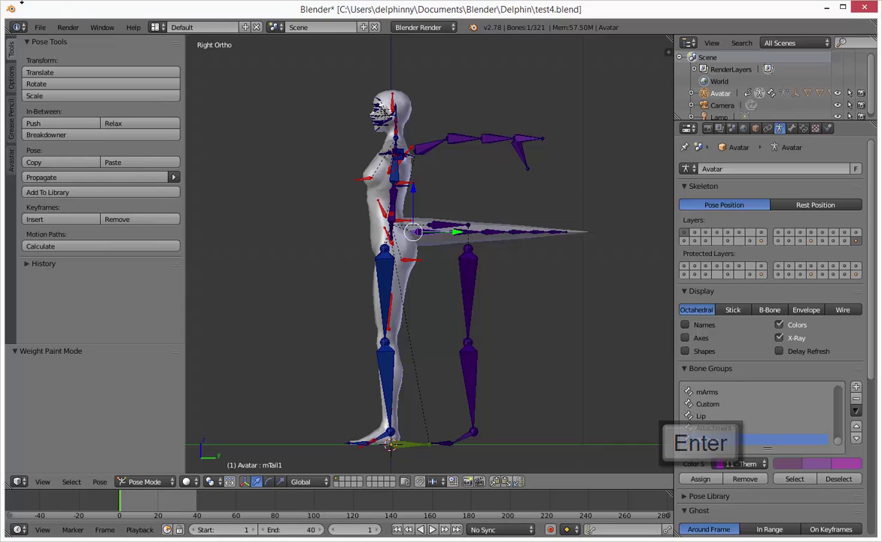
left_click(305, 532)
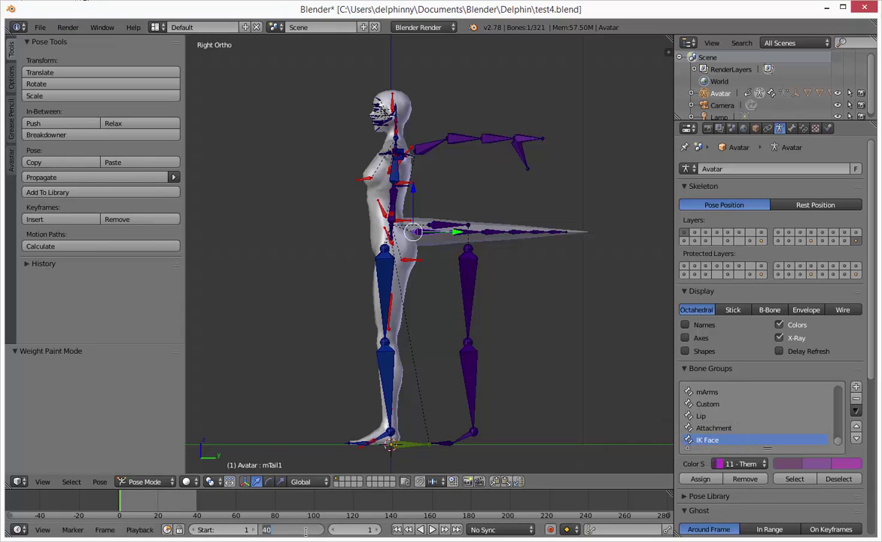
type("60")
key("Return")
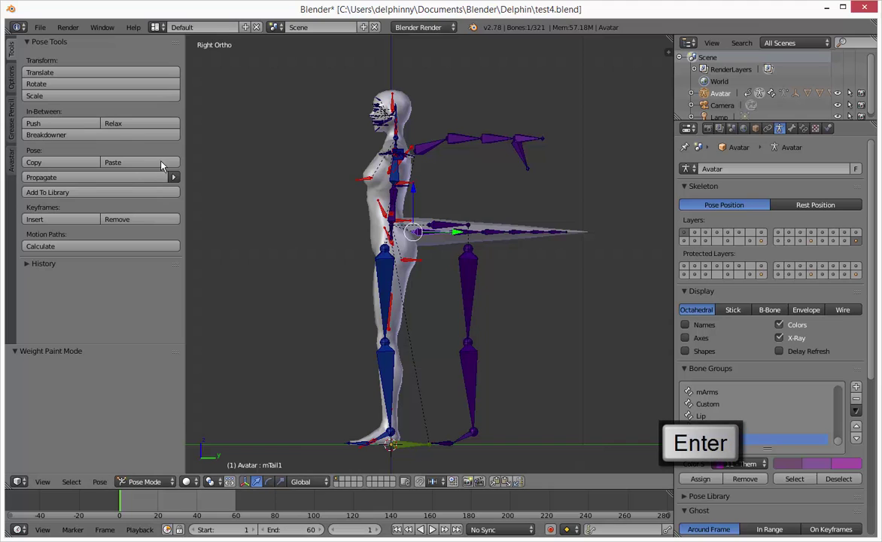
Save the project as a new file named test5.blend.
left_click(40, 27)
left_click(45, 142)
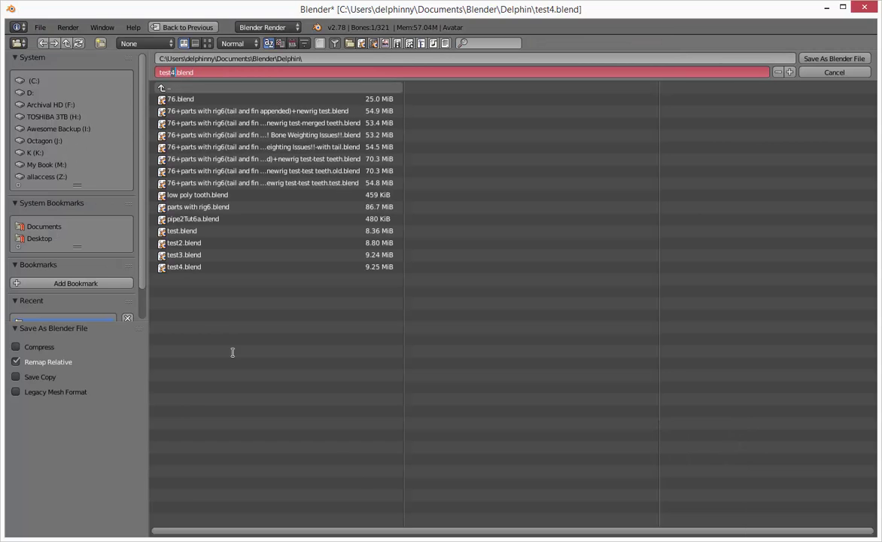
key("Return")
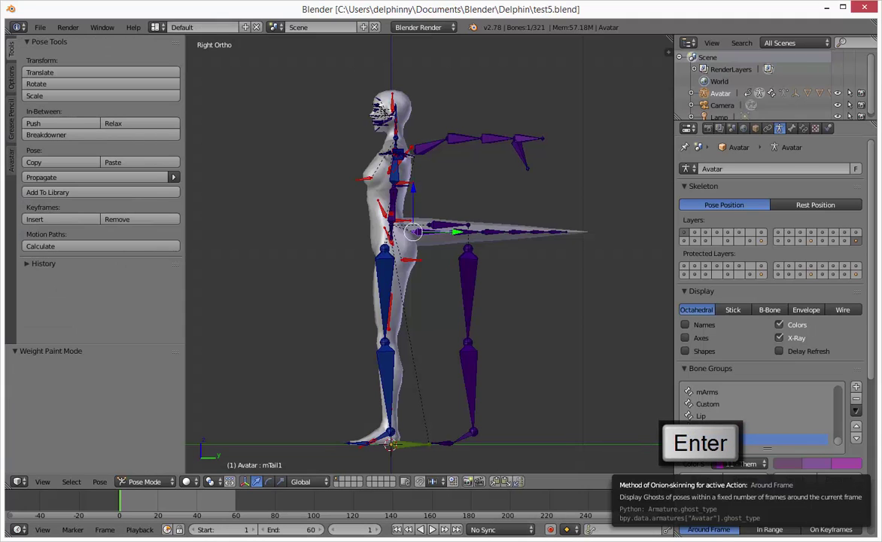
Select the six tail bones, insert LocRot keyframes for them at frame 1 and keyframe them again at frame 60.
right_click(432, 230)
right_click(438, 234)
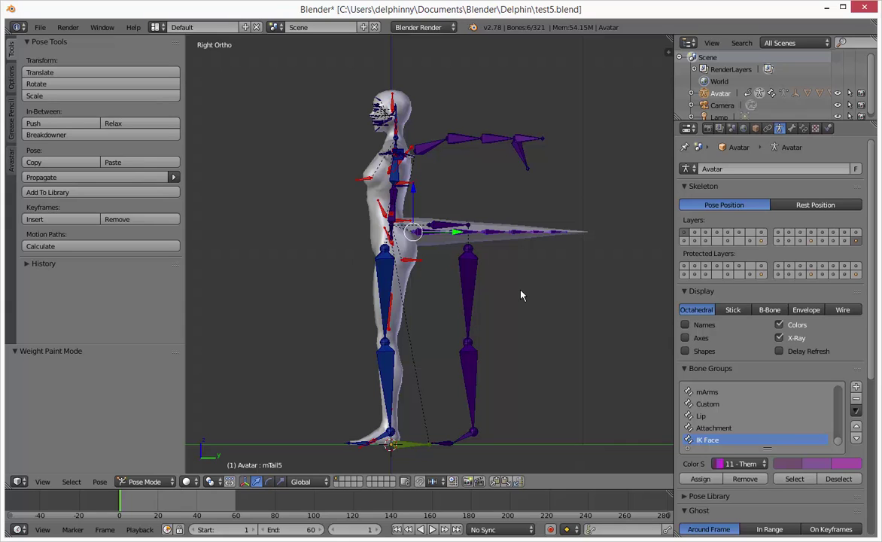
key("i")
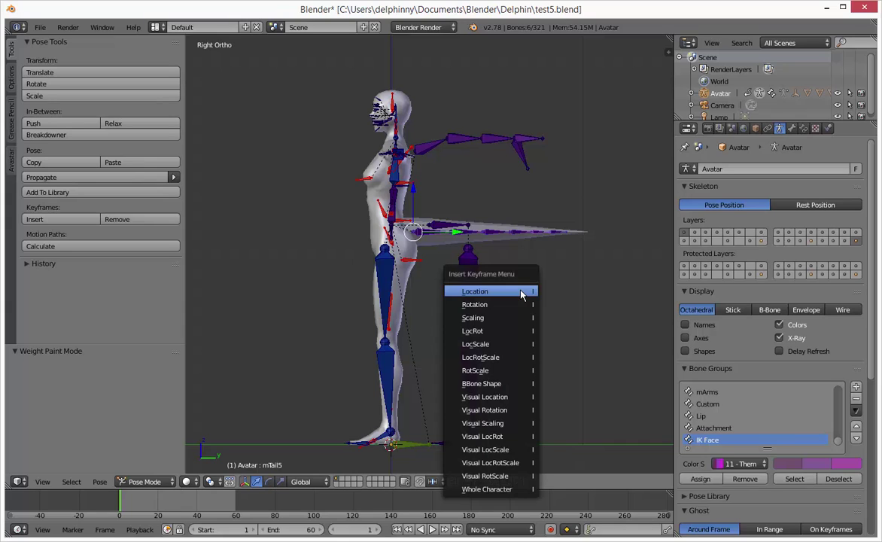
left_click(502, 332)
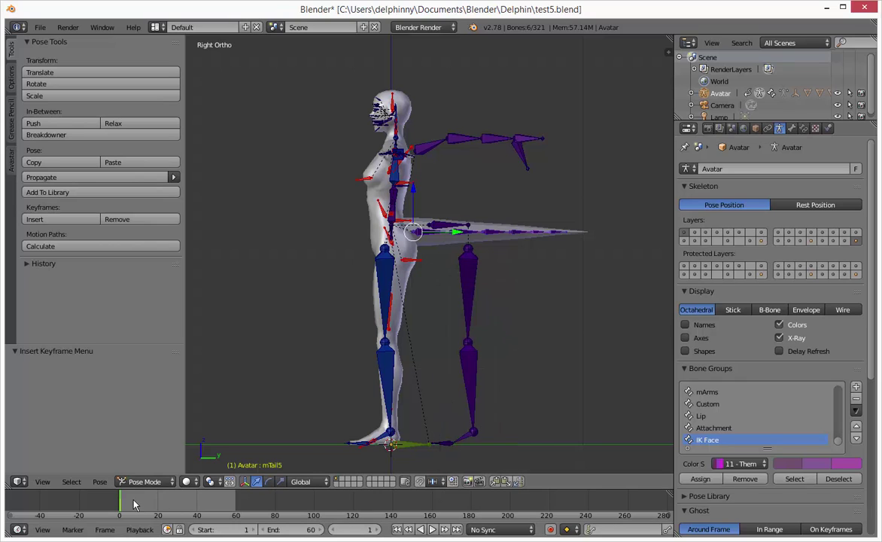
left_click_drag(130, 505, 235, 509)
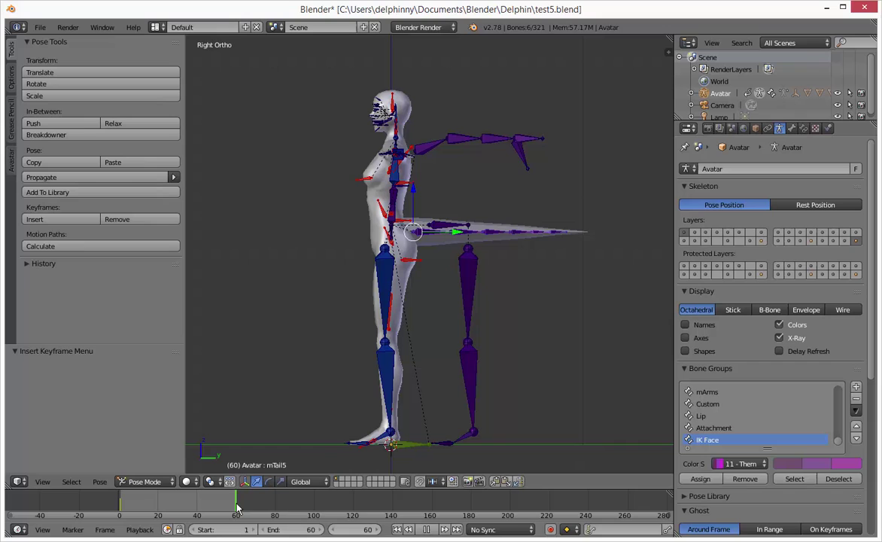
key("i")
left_click(518, 315)
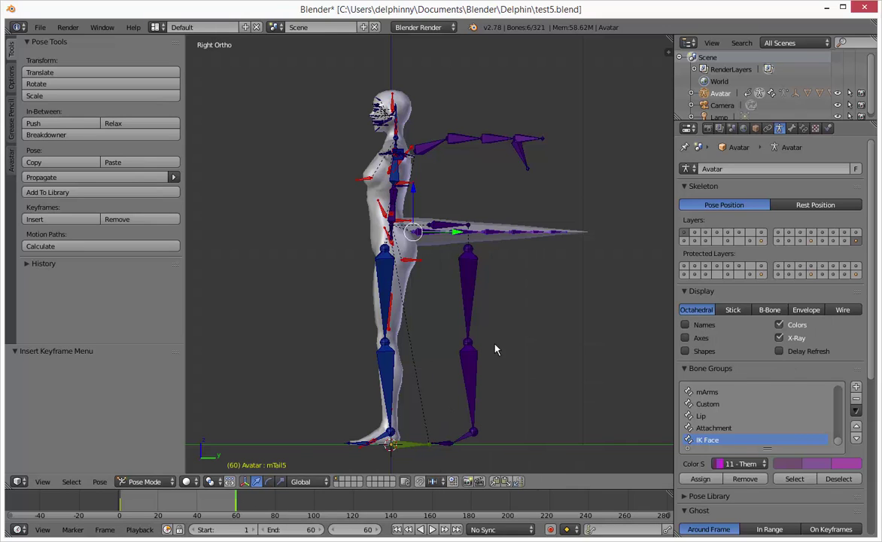
Select the mTail1 bone and try rotating it about 61° at frame 20 and again at frame 40.
left_click_drag(240, 494, 157, 512)
right_click(466, 239)
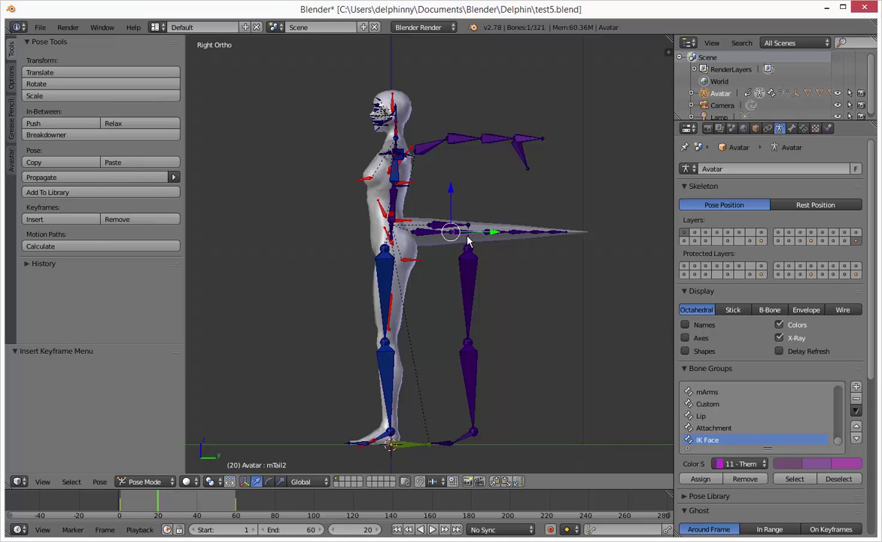
right_click(435, 232)
key("r")
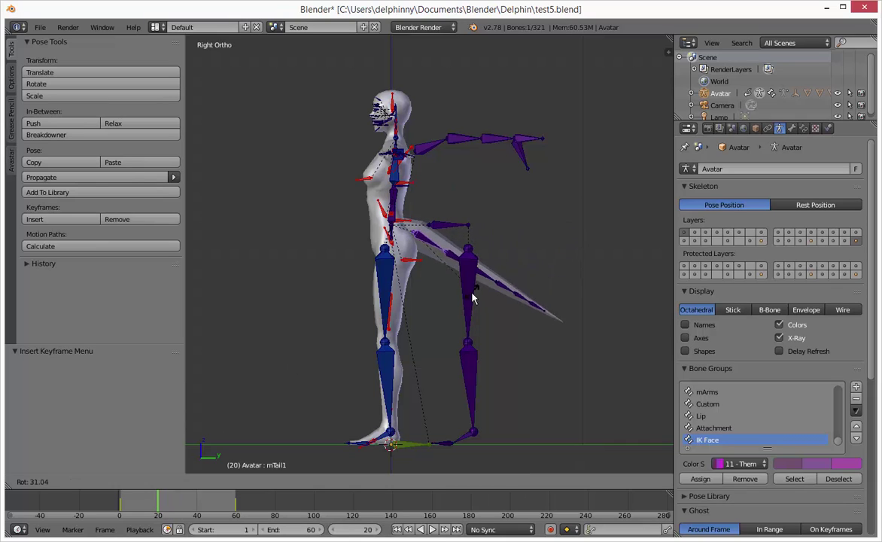
left_click(440, 329)
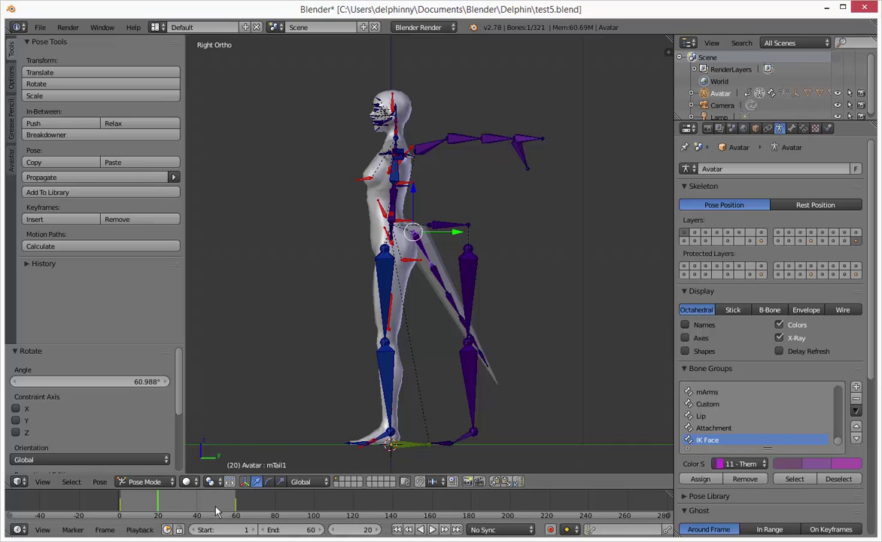
key("Up")
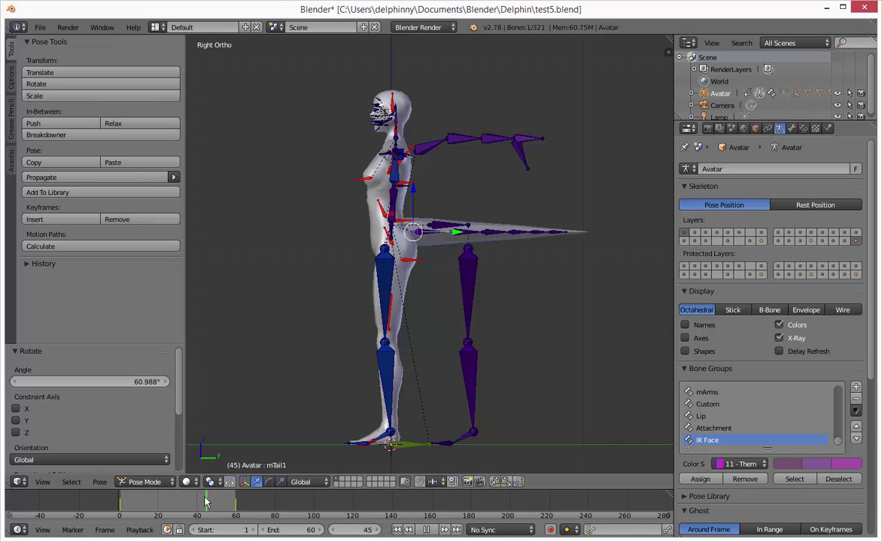
key("r")
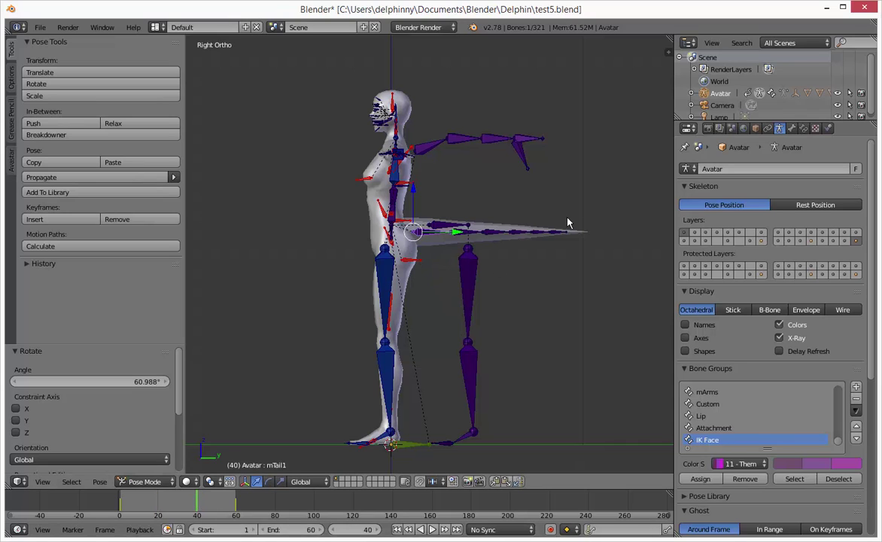
right_click(498, 349)
Rotate the mTail1 bone downward by about 49° at frame 30 and insert a keyframe for it.
left_click(178, 500)
key("r")
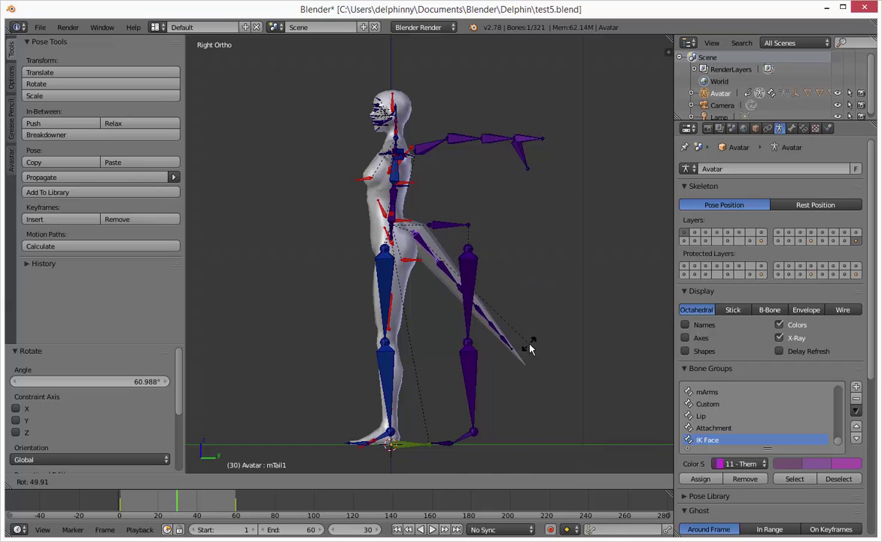
left_click(521, 342)
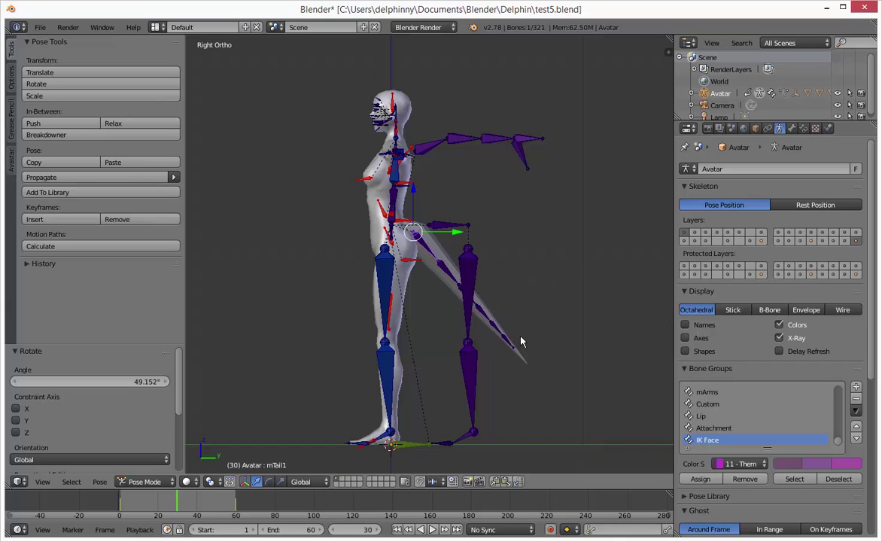
key("i")
left_click(451, 278)
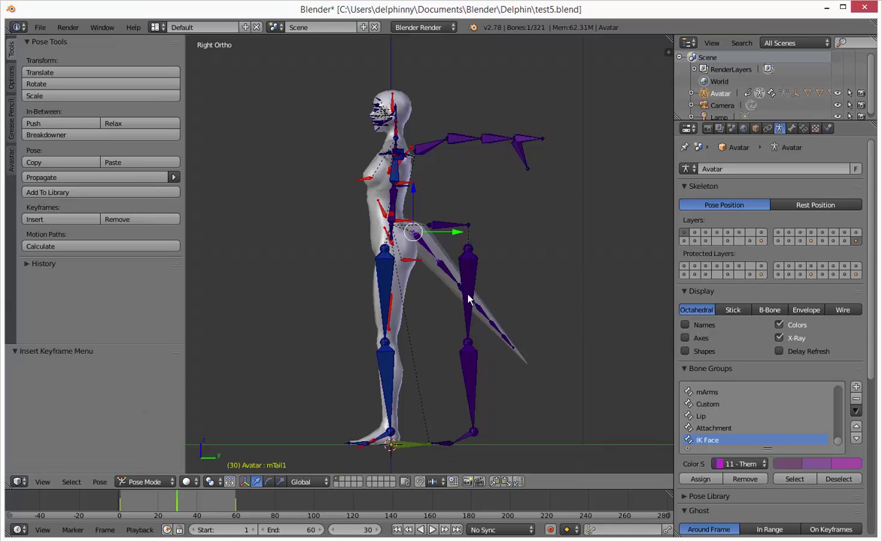
right_click(469, 301)
key("h")
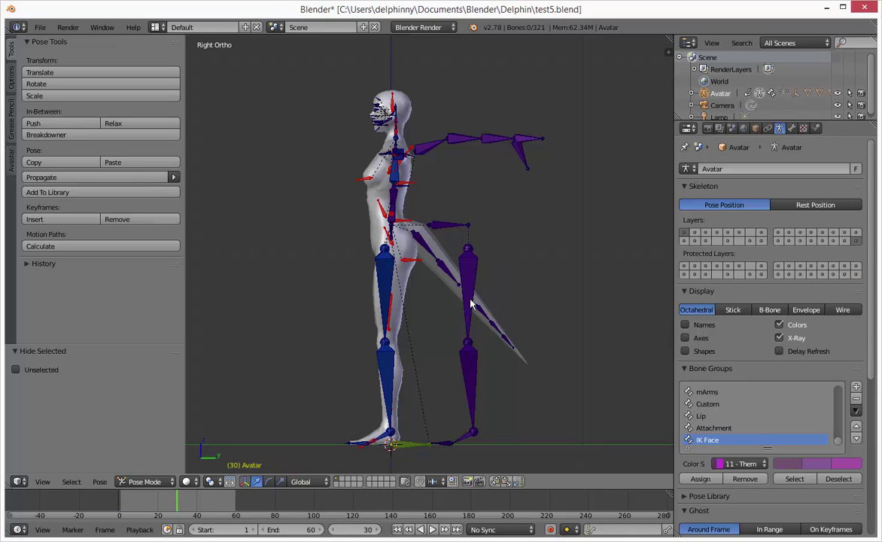
key("ctrl+z")
key("ctrl+z")
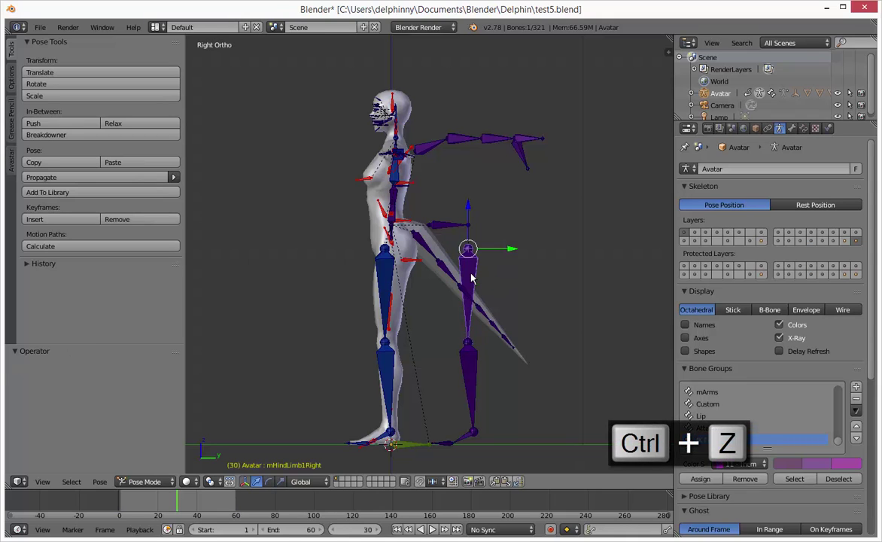
key("alt+h")
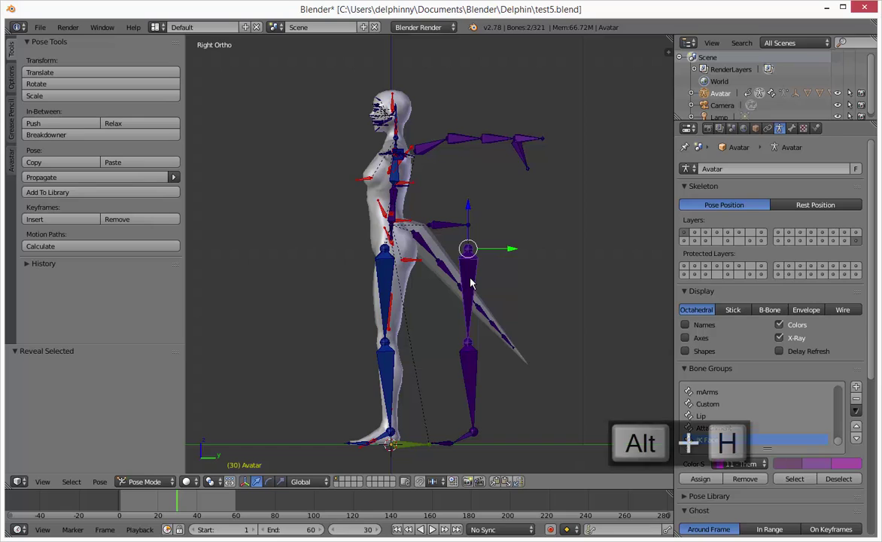
Hide the mHindLimb bones that overlap the tail, from the upper limb down to the foot.
right_click(471, 283)
key("h")
right_click(469, 348)
key("h")
right_click(470, 365)
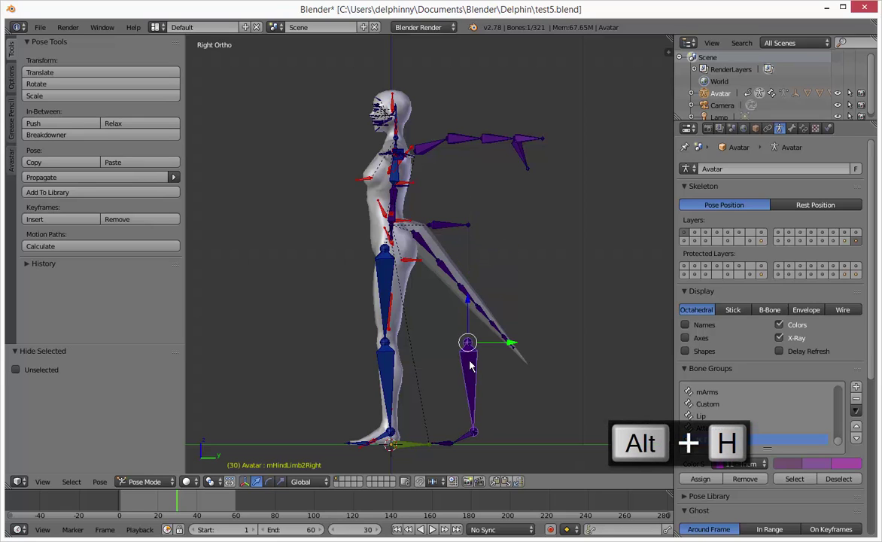
key("h")
right_click(452, 444)
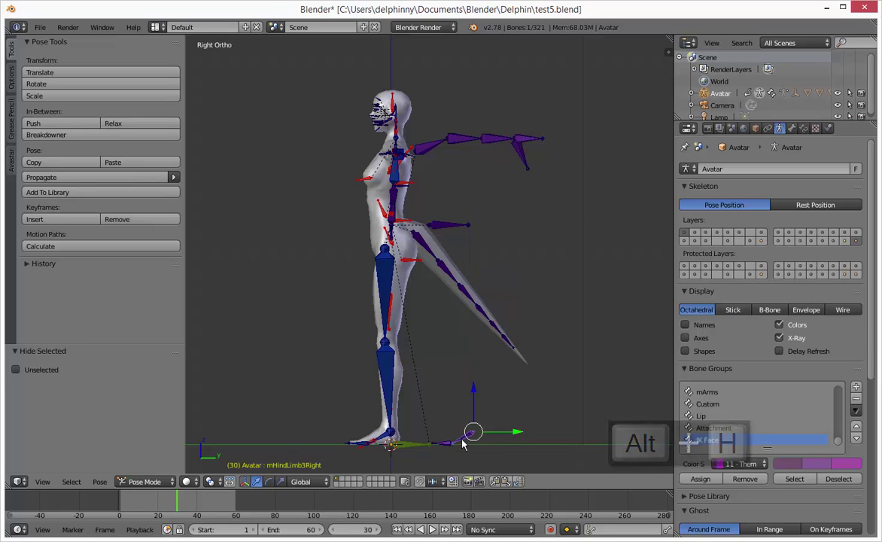
Rotate the mTail3 bone downward by about 26° at frame 30 and insert a keyframe for it.
right_click(463, 305)
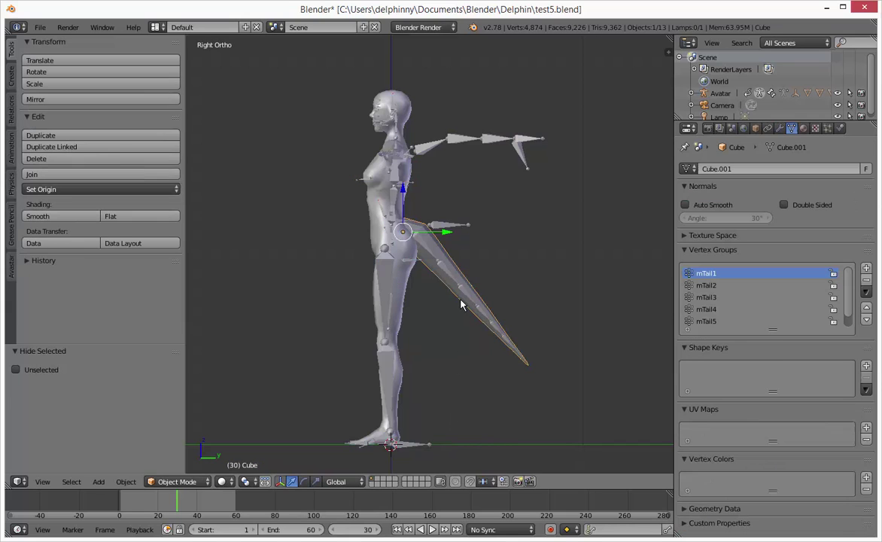
right_click(469, 303)
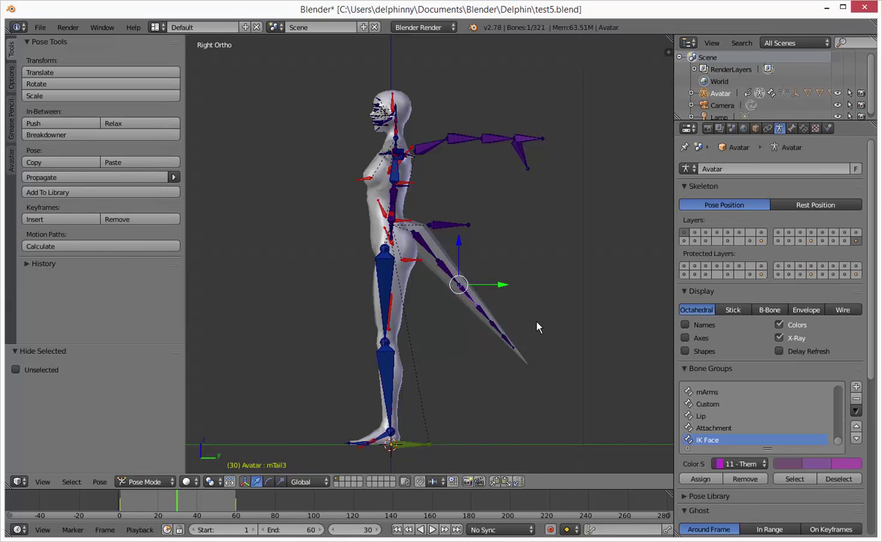
key("r")
left_click(508, 359)
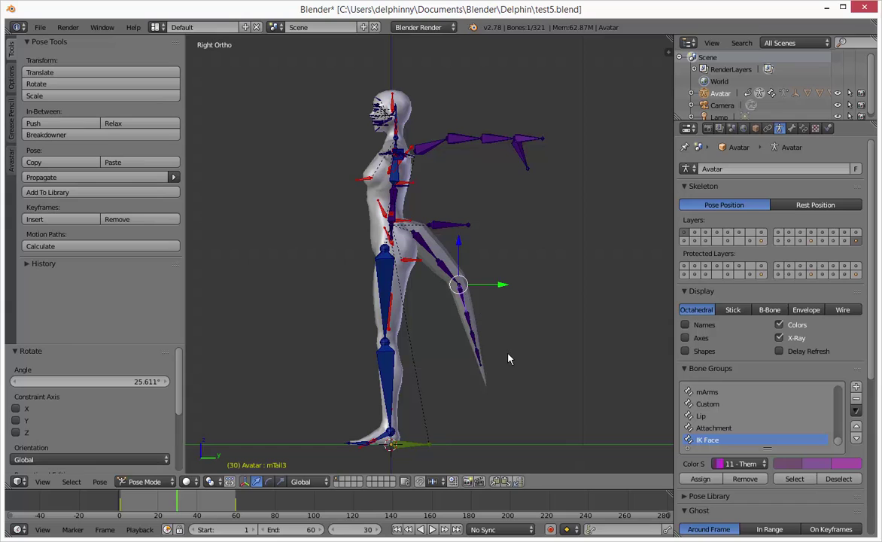
key("i")
left_click(496, 358)
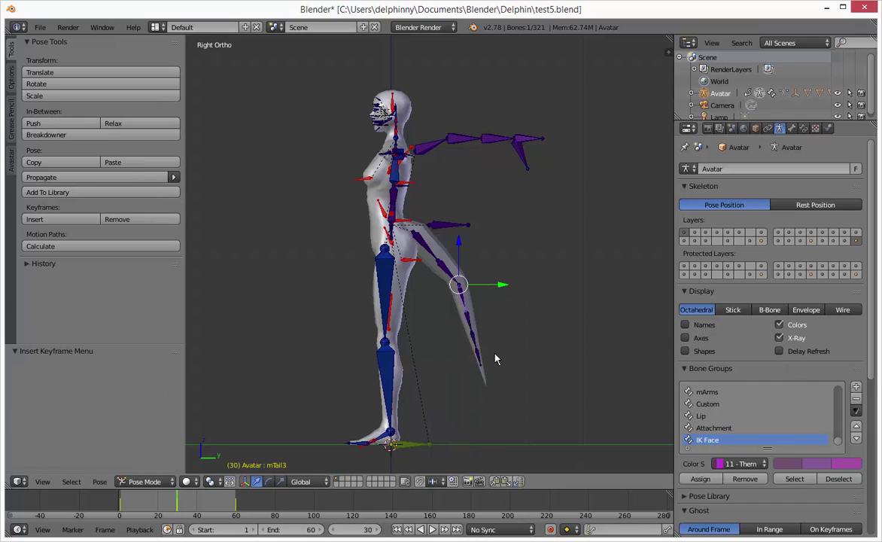
Scrub through and play back the tail animation to check its motion, and return to frame 1.
left_click_drag(203, 503, 170, 507)
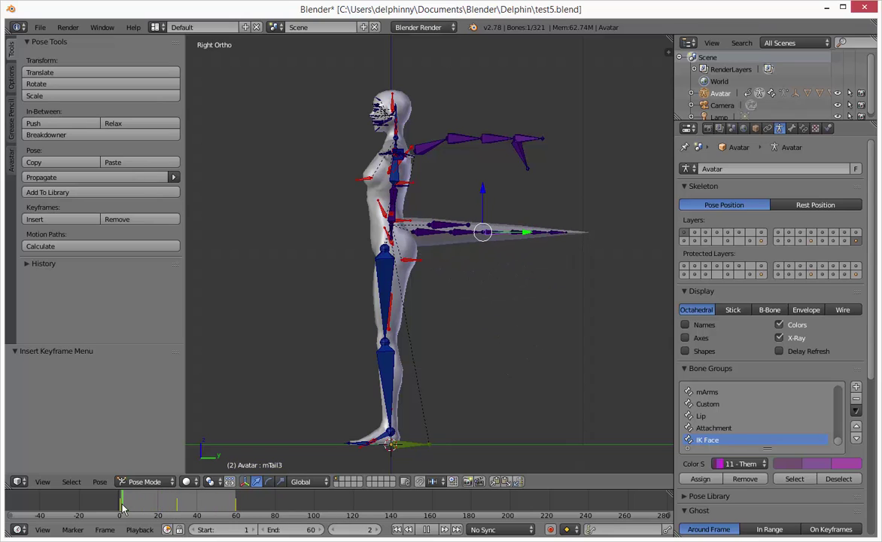
key("Escape")
left_click(432, 529)
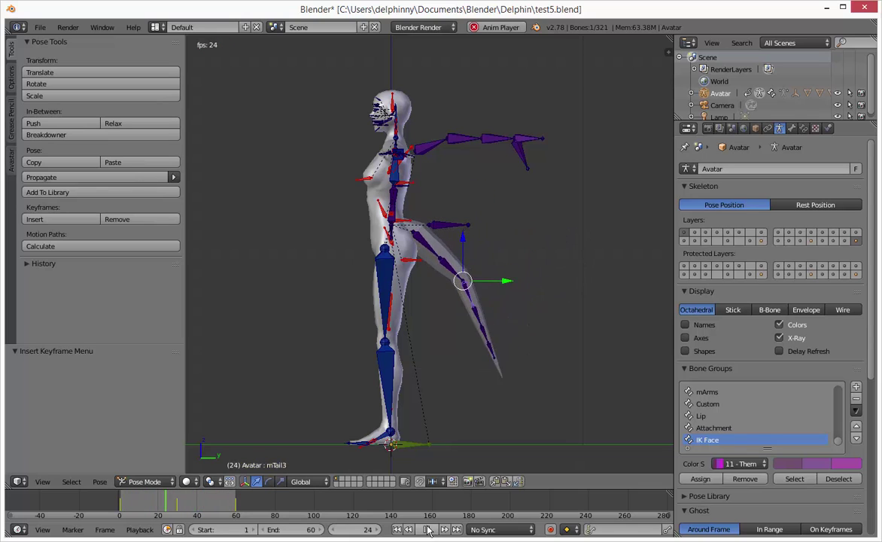
left_click(426, 529)
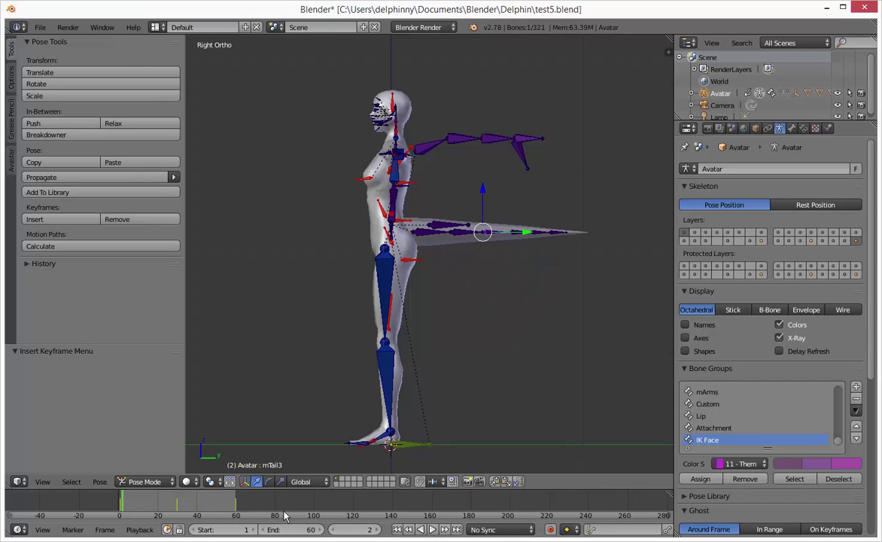
left_click_drag(143, 498, 121, 509)
Deselect all bones and save the project as a new version named test6.blend.
key("a")
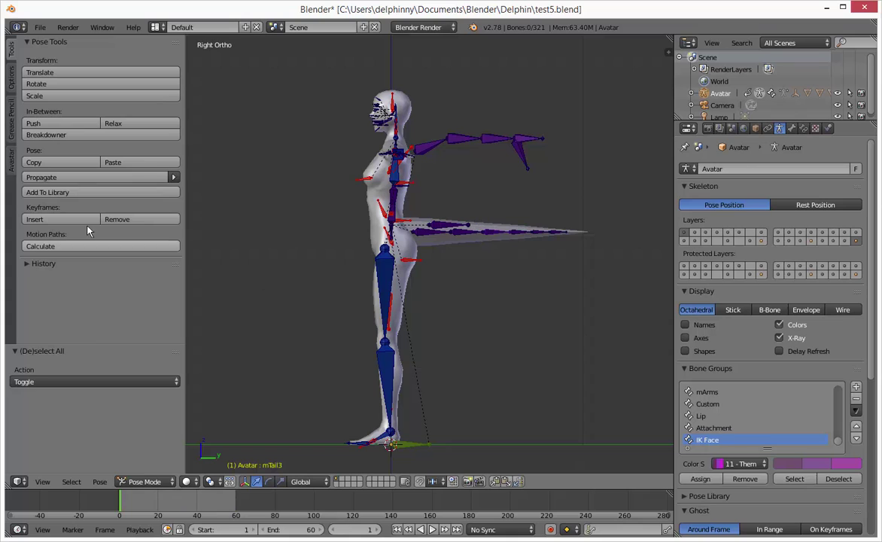
left_click(40, 27)
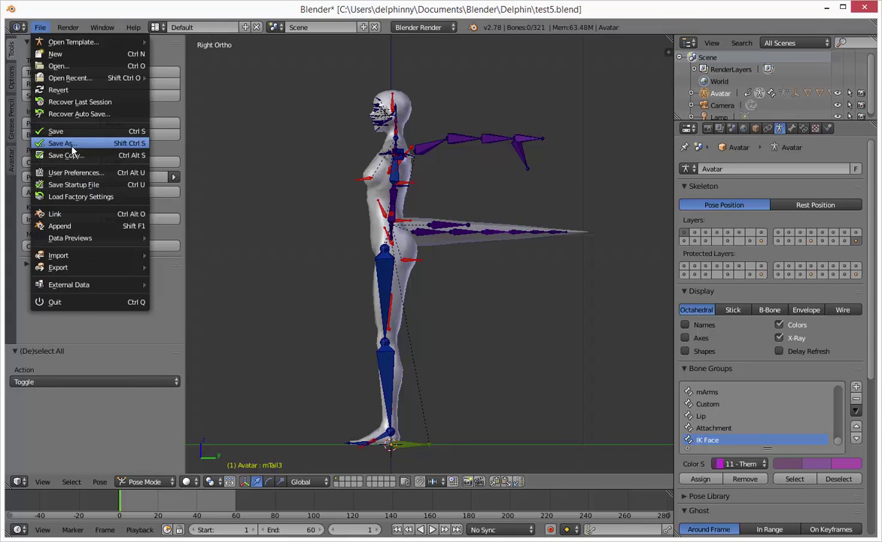
left_click(63, 143)
left_click(170, 73)
left_click(170, 73)
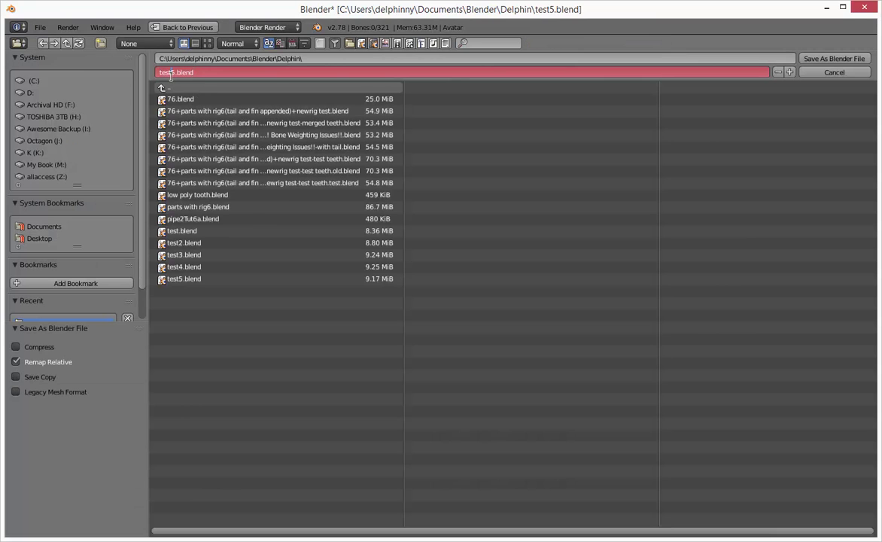
key("Return")
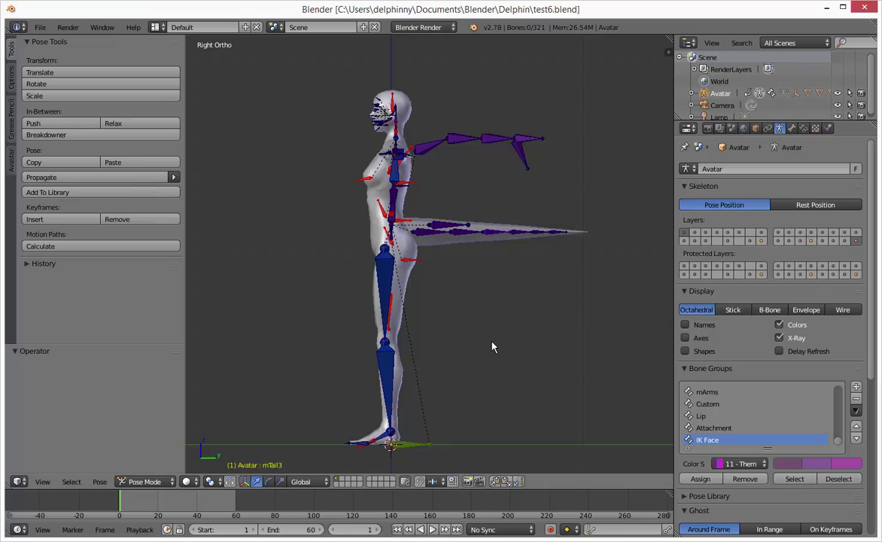
Leave Pose Mode, select the tail mesh in Object Mode, and try to export it as Collada (Avastar).
key("ctrl+Tab")
right_click(429, 233)
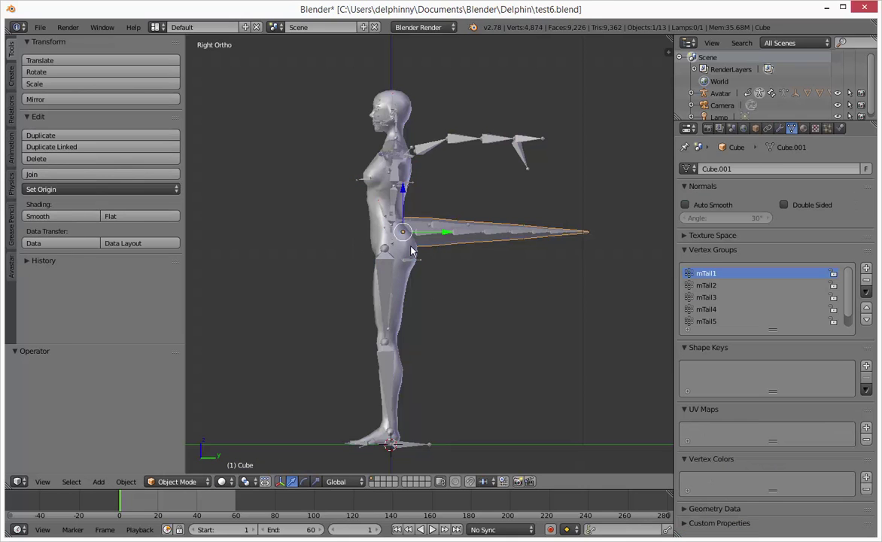
left_click(40, 27)
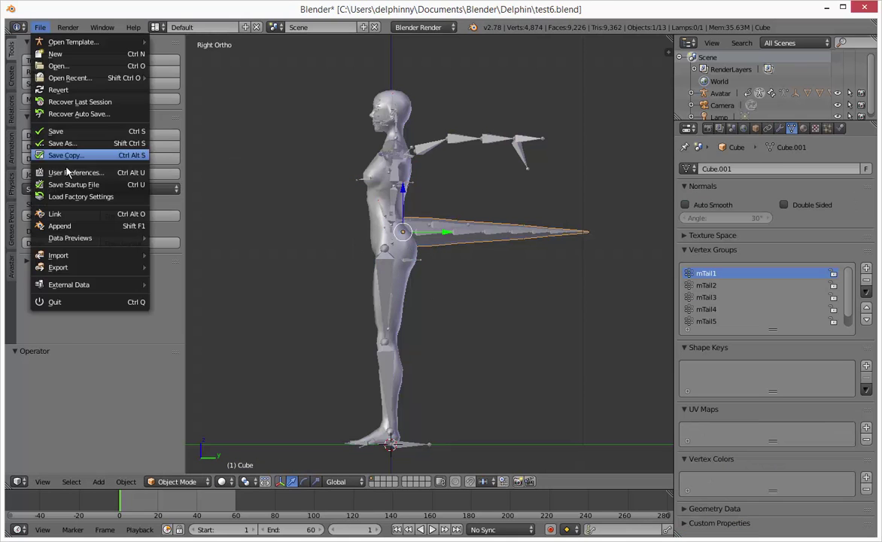
mouse_move(117, 268)
left_click(174, 267)
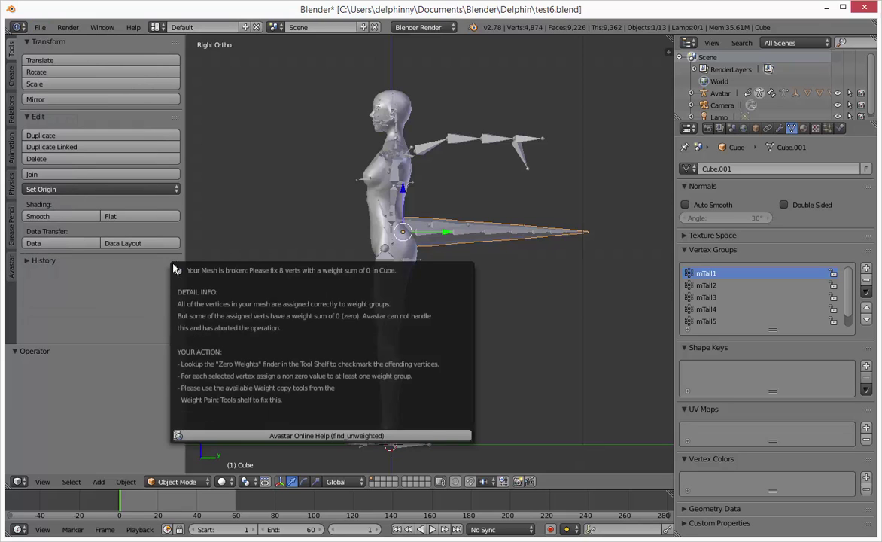
left_click_drag(195, 282, 327, 113)
key("Escape")
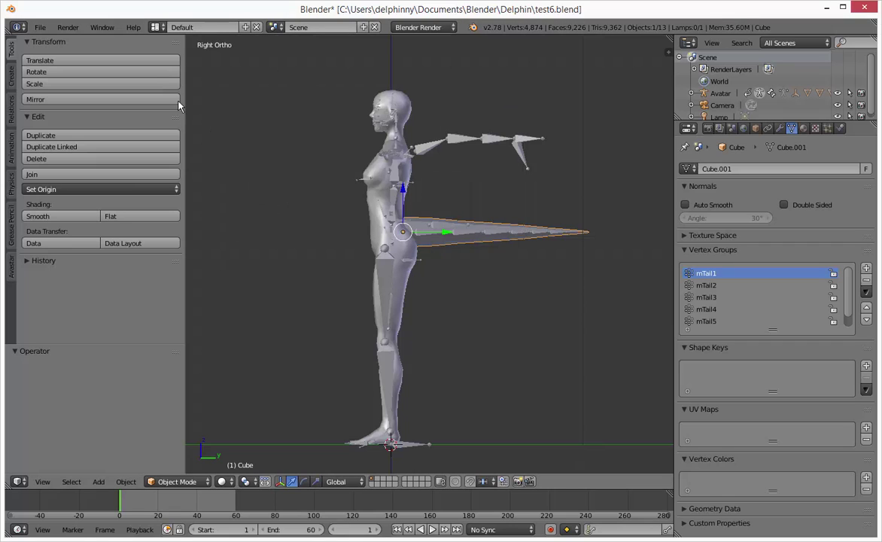
Retry the Collada (Avastar) export of the selected tail mesh and read its report.
left_click(40, 27)
mouse_move(136, 267)
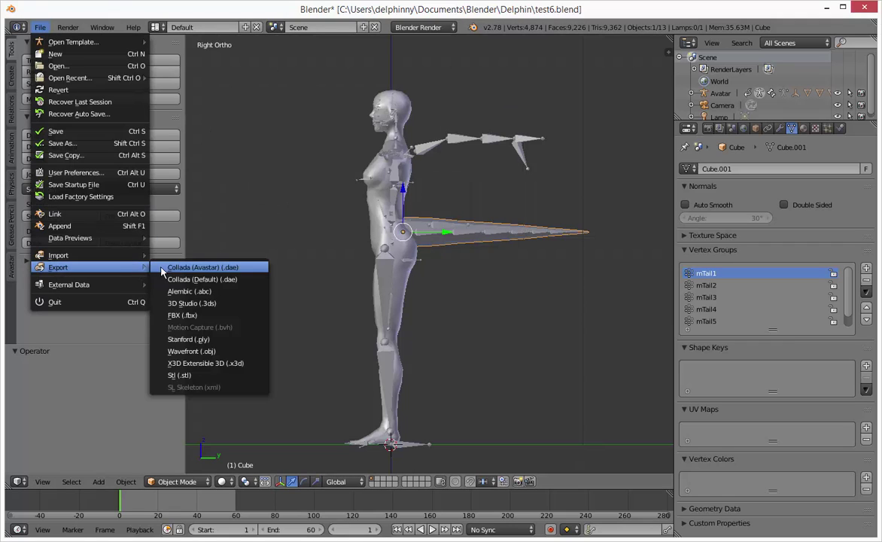
left_click(198, 267)
left_click(316, 252)
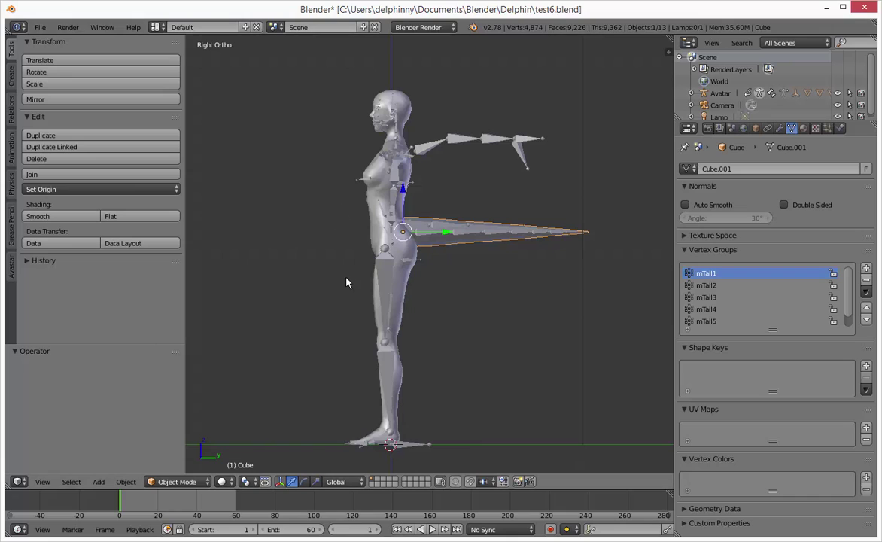
left_click(39, 28)
mouse_move(134, 267)
left_click(188, 269)
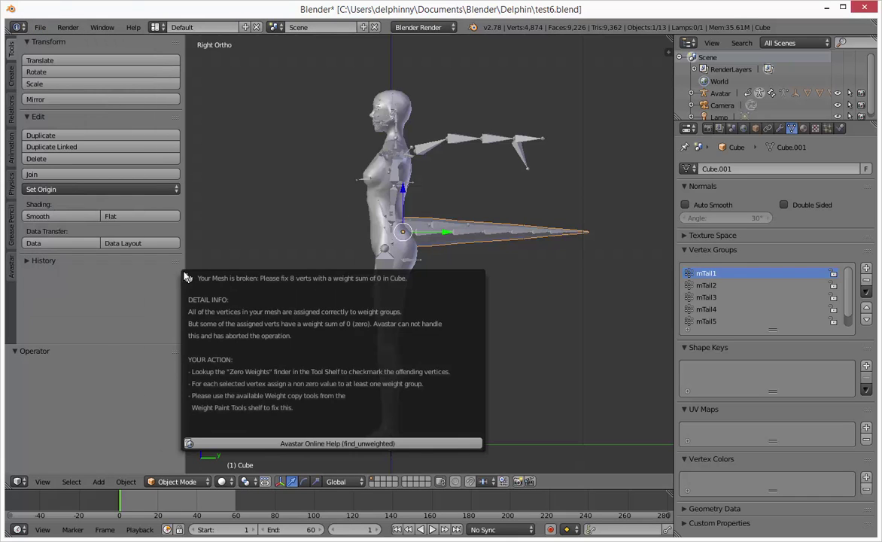
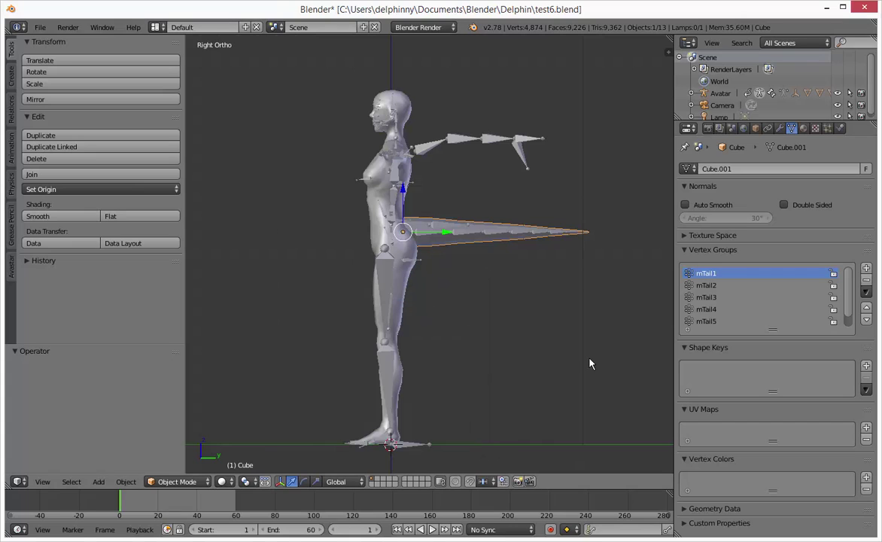
Switch the tail mesh to Weight Paint mode and set the Subtract brush to a 296 px radius and 0.01 strength.
left_click(717, 285)
left_click(719, 274)
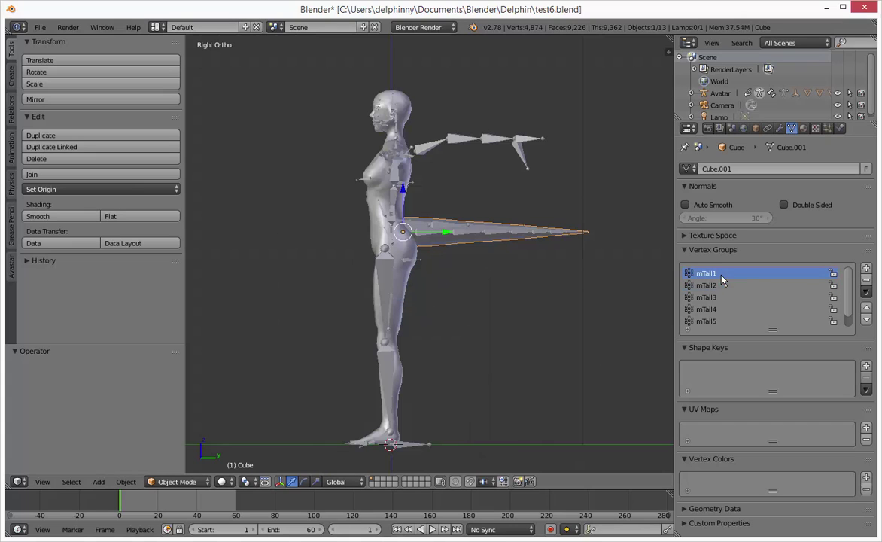
left_click(188, 483)
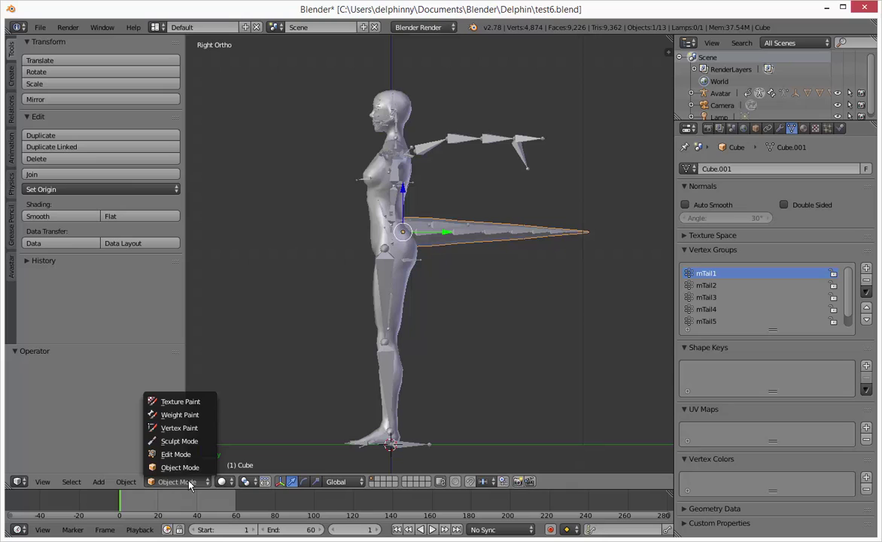
left_click(179, 415)
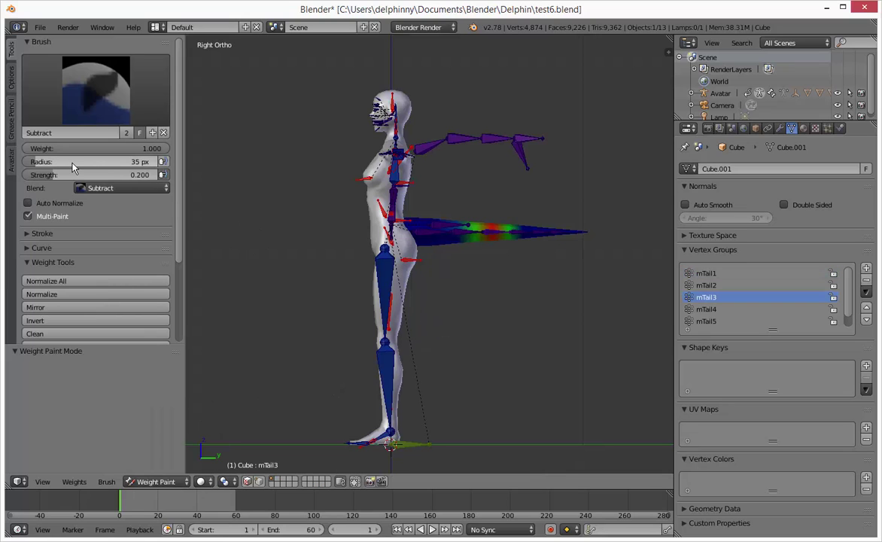
left_click_drag(73, 167, 105, 163)
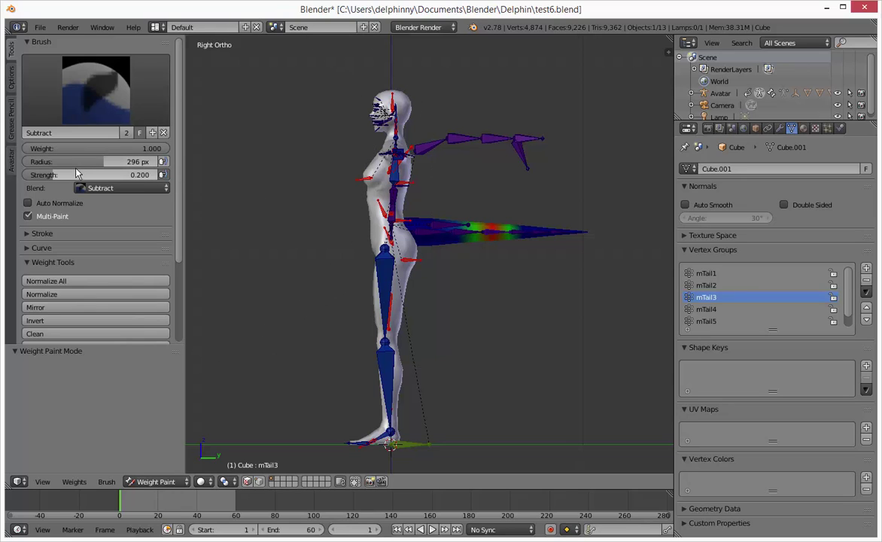
left_click_drag(87, 177, 30, 176)
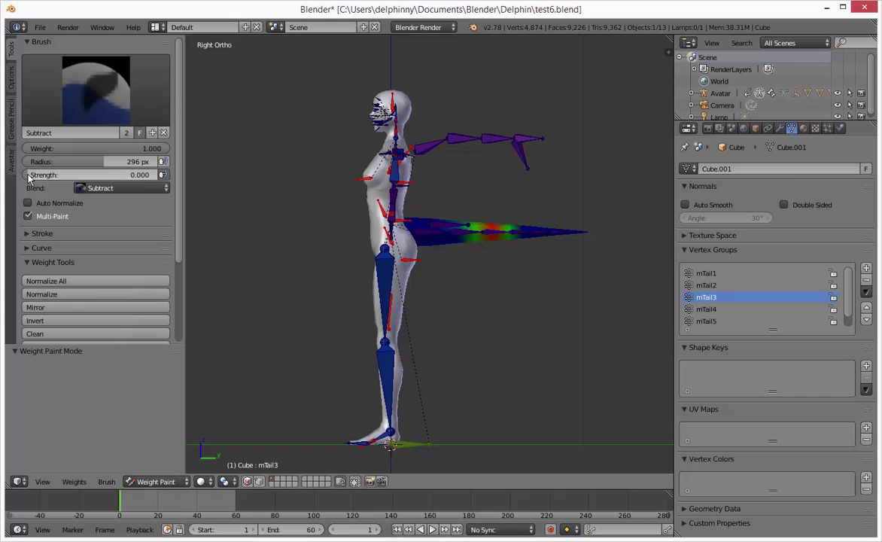
left_click(97, 178)
type("0.0")
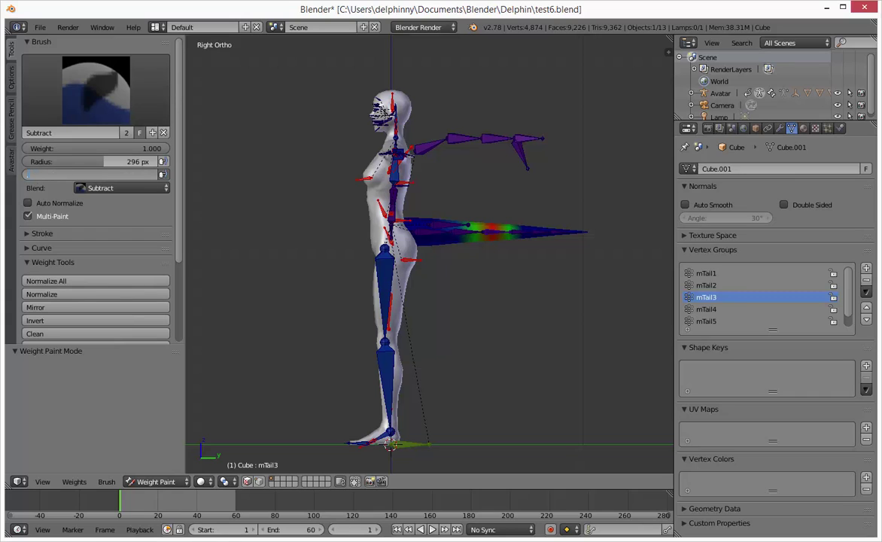
type("1")
key("Return")
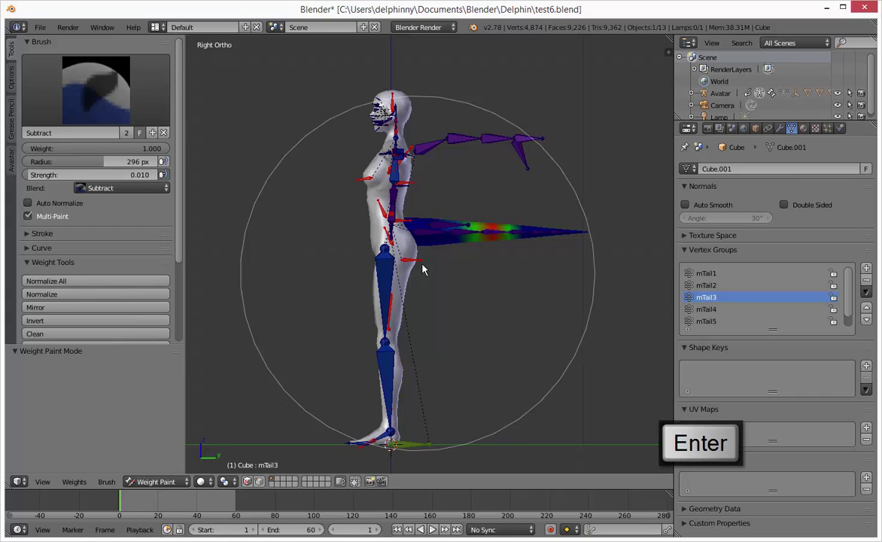
Lightly subtract weight across the tail in the vertex groups from mTail1 to mTail6, and reselect mTail1.
left_click(688, 273)
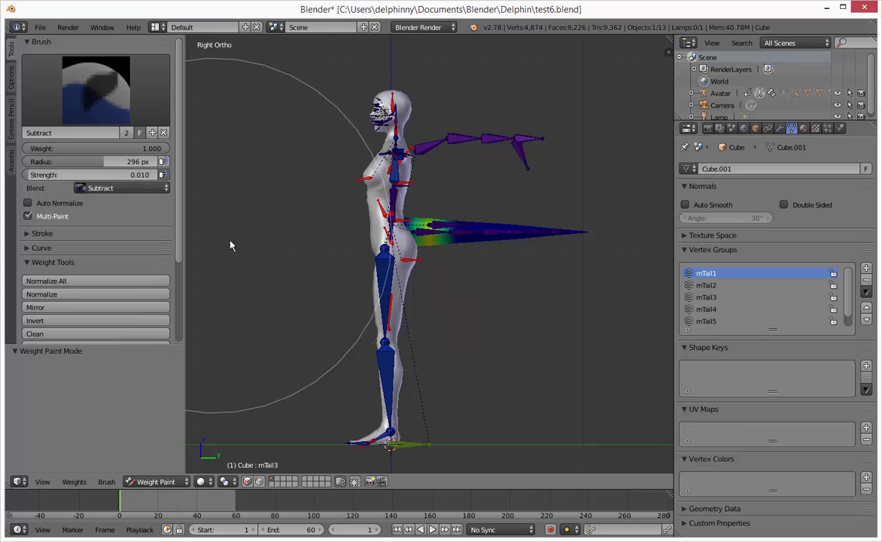
left_click(738, 290)
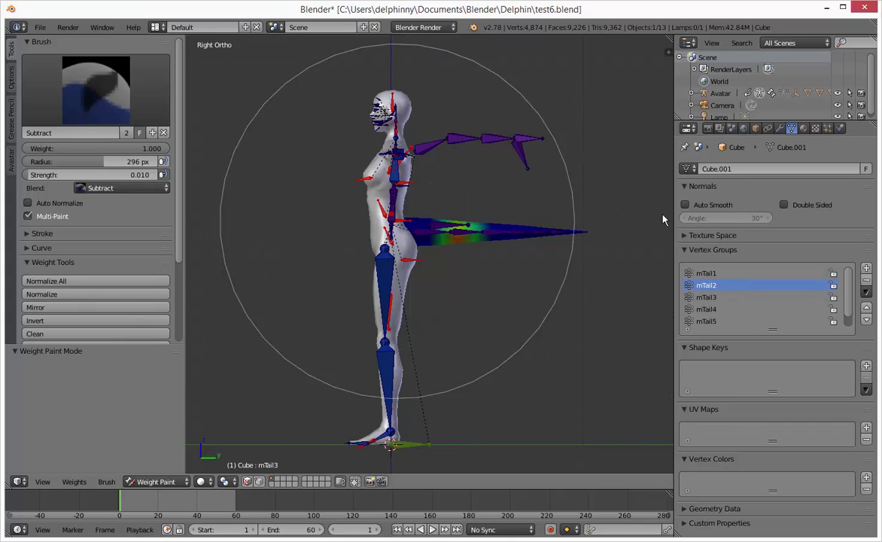
left_click(709, 297)
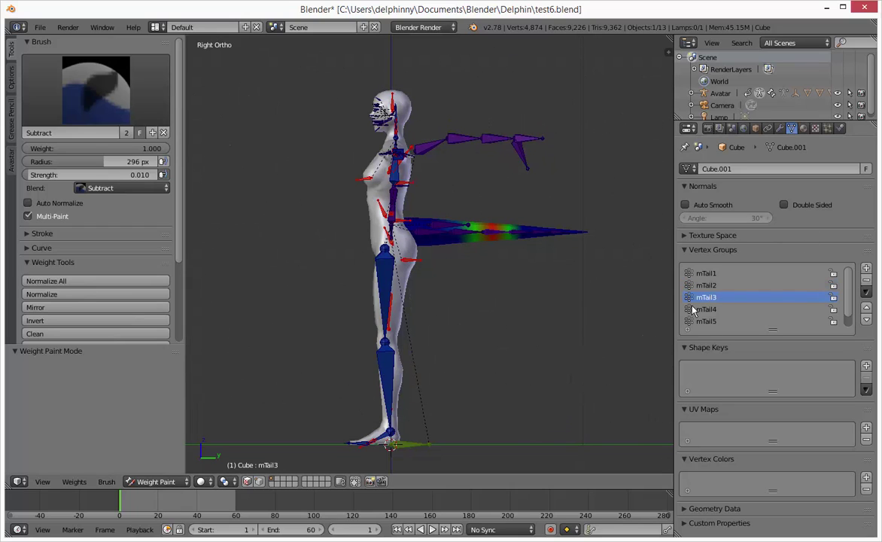
left_click(712, 321)
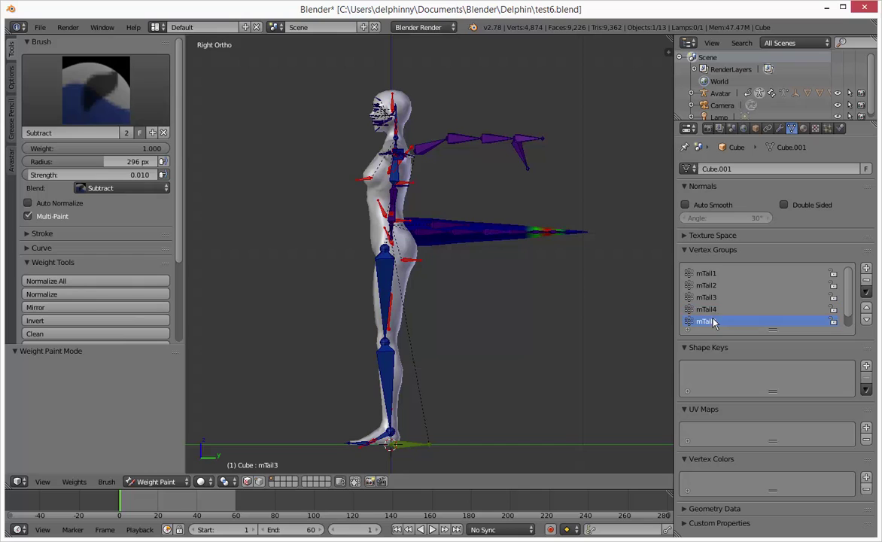
scroll(761, 304, "down", 1)
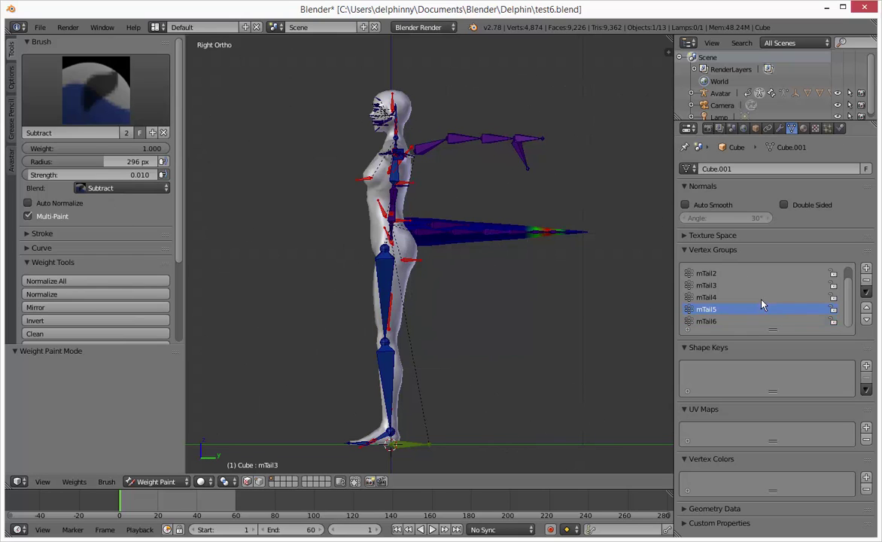
left_click(721, 321)
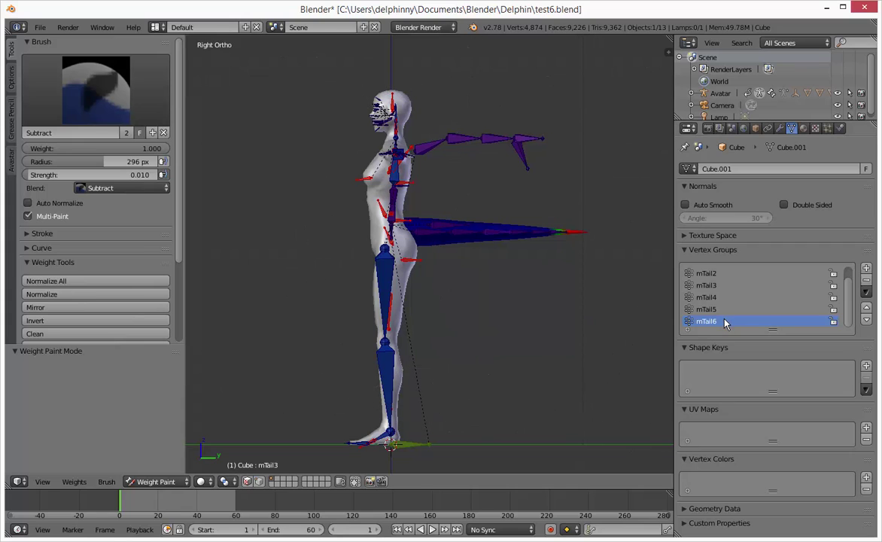
scroll(715, 314, "up", 1)
left_click(728, 274)
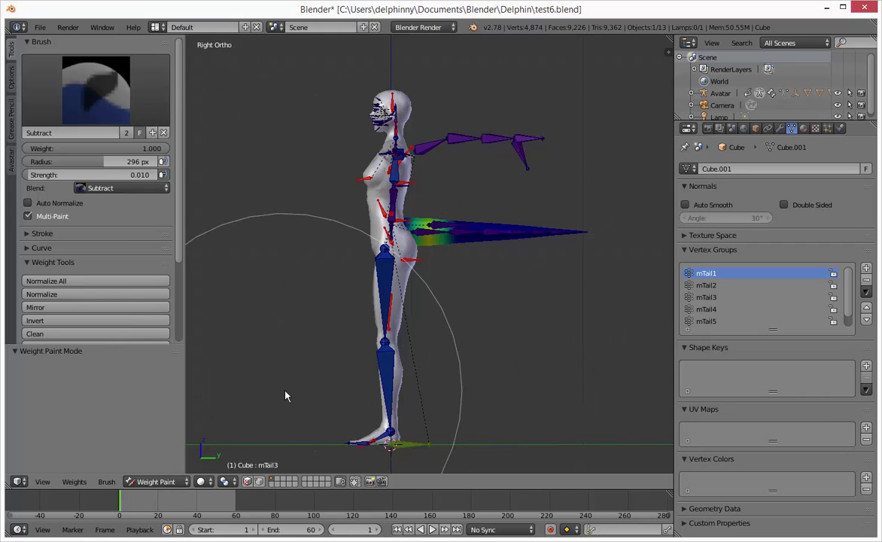
Return to Object Mode and attempt the Collada (Avastar) export again with the repainted tail weights.
left_click(158, 482)
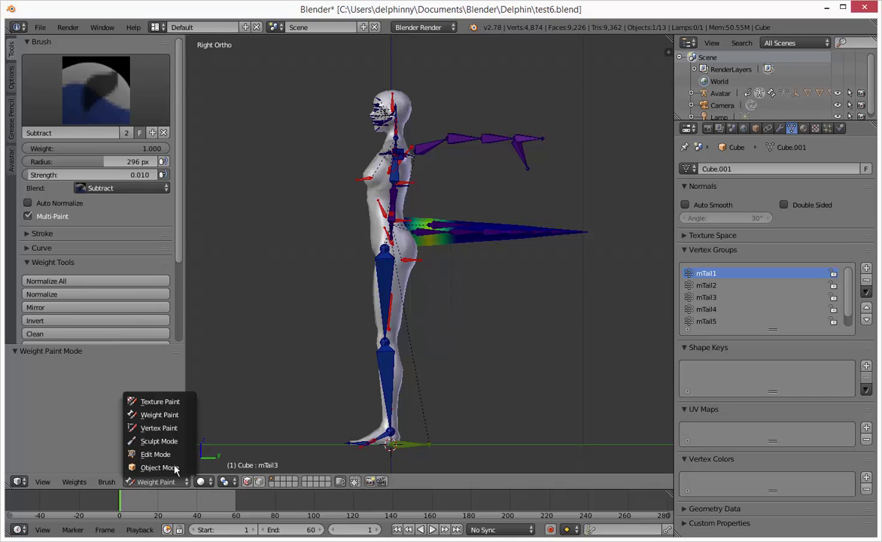
left_click(174, 468)
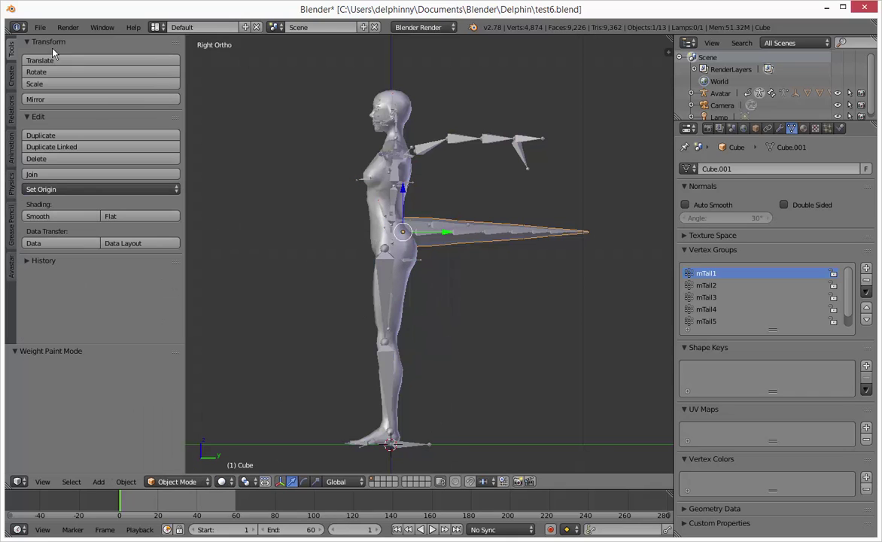
left_click(39, 27)
mouse_move(146, 267)
left_click(202, 267)
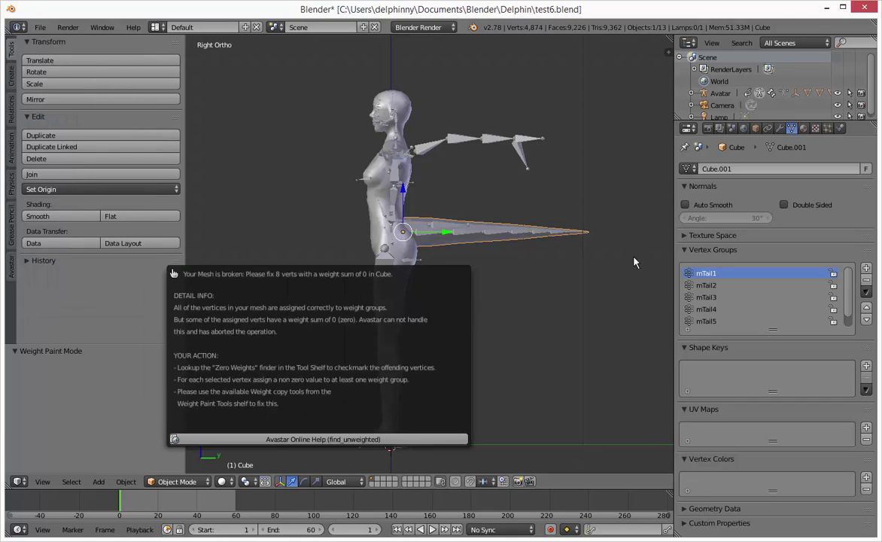
Re-enter Weight Paint mode on mTail1, choose the Add brush, and undo the test stroke over the tail.
left_click(178, 482)
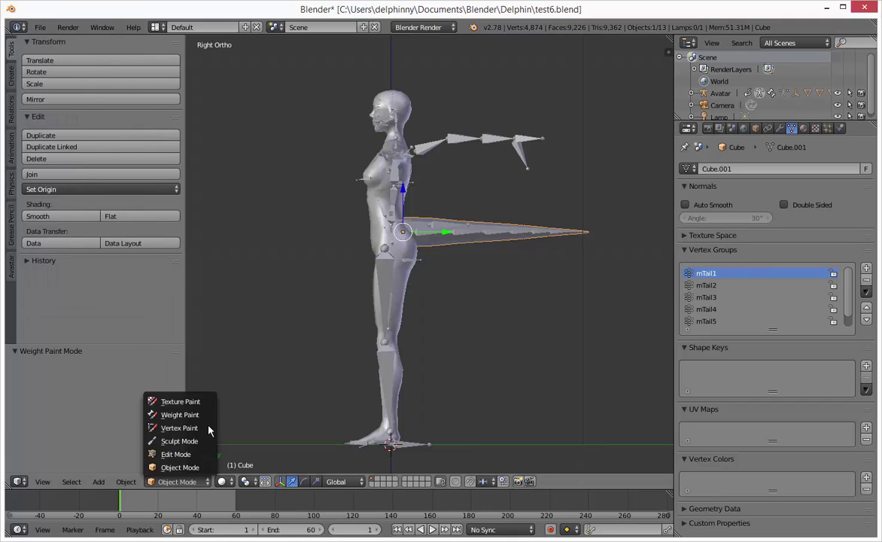
left_click(188, 414)
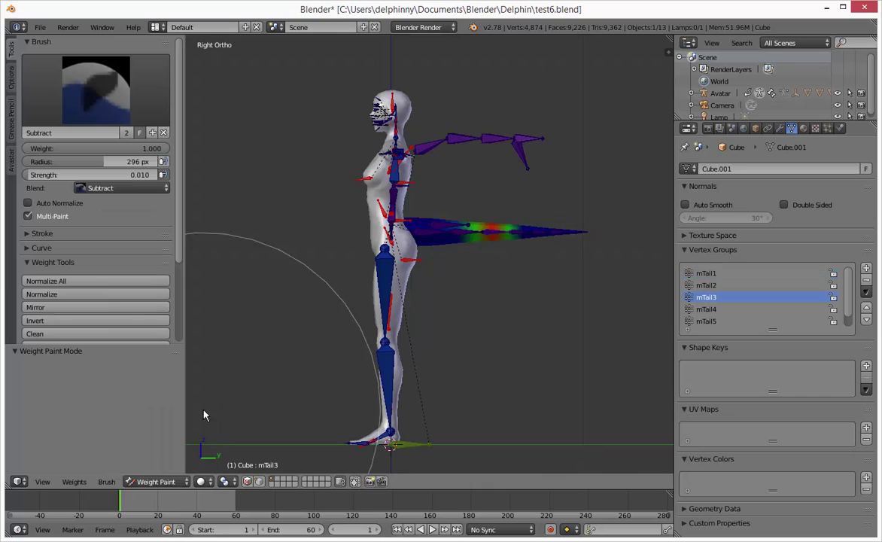
left_click(748, 275)
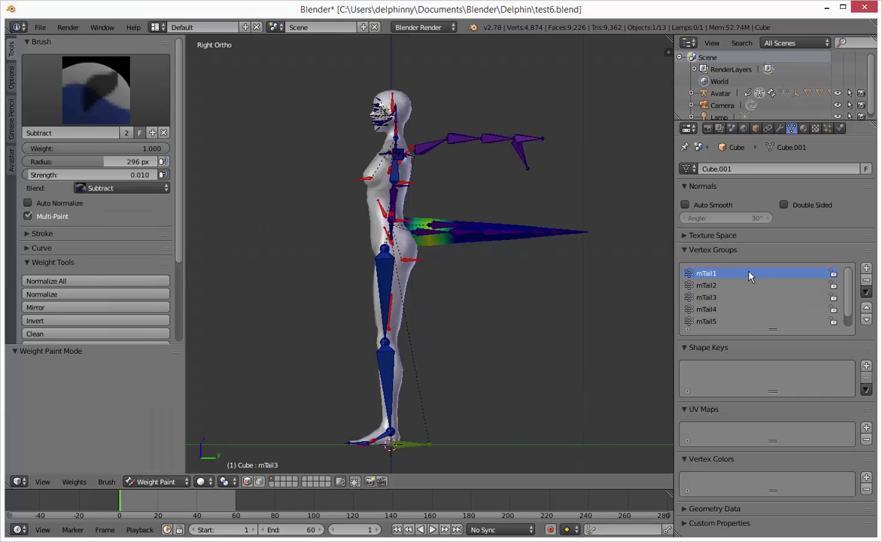
left_click(118, 76)
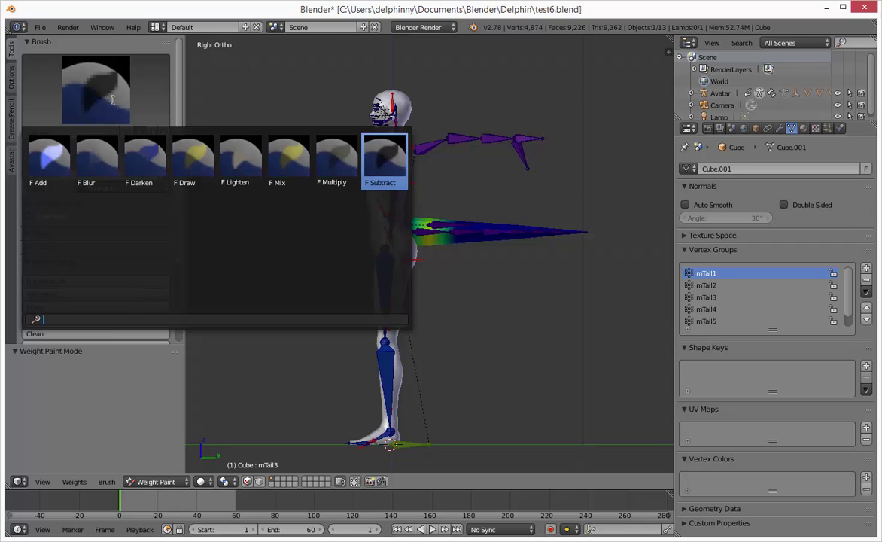
left_click(58, 149)
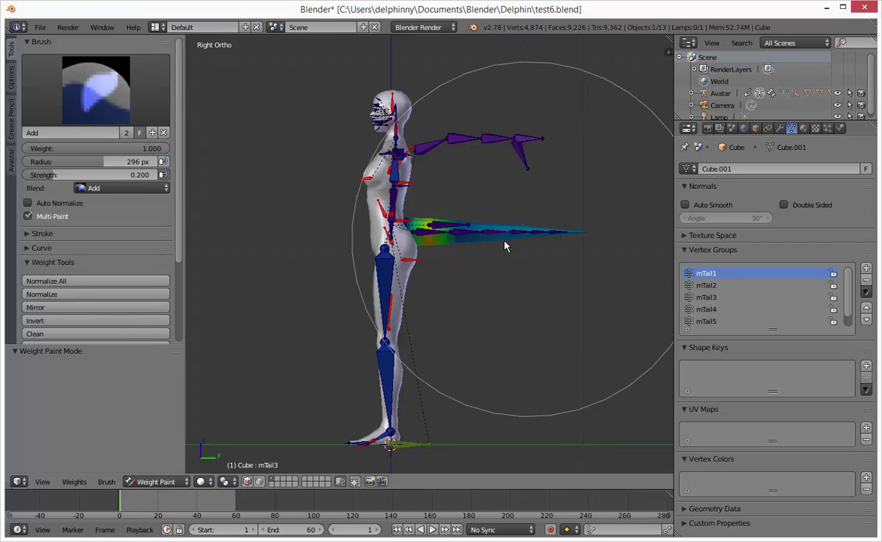
key("ctrl+z")
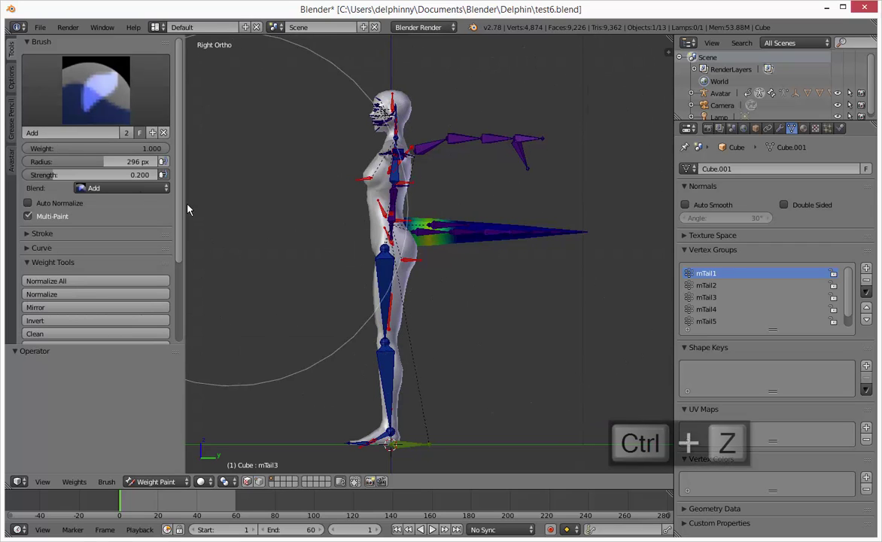
Set the Add brush strength to 0.01, lightly add weight across the tail in mTail1 to mTail6, and return to Object Mode.
left_click(132, 174)
type("0.01")
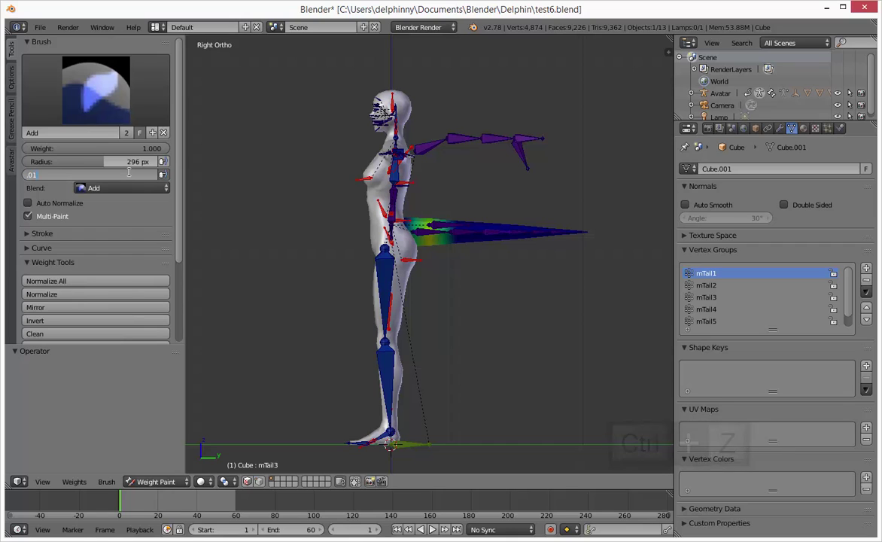
key("Return")
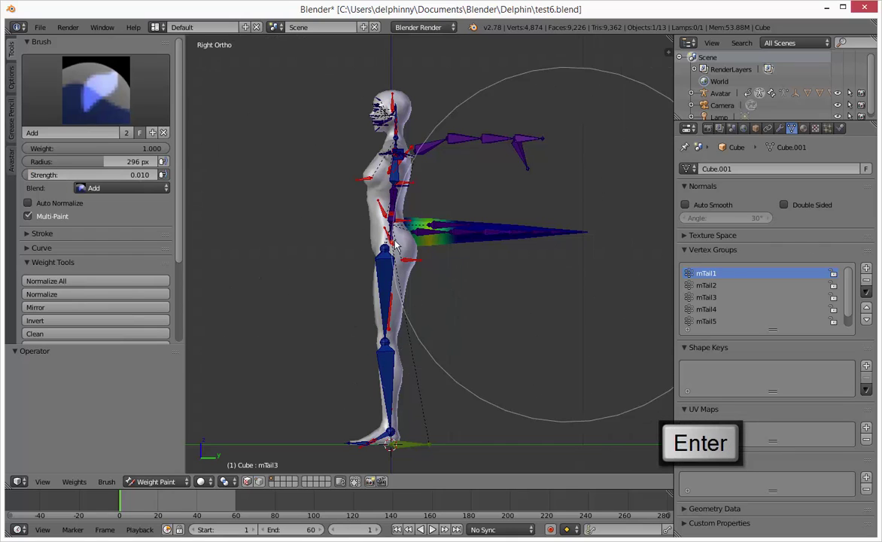
left_click(667, 285)
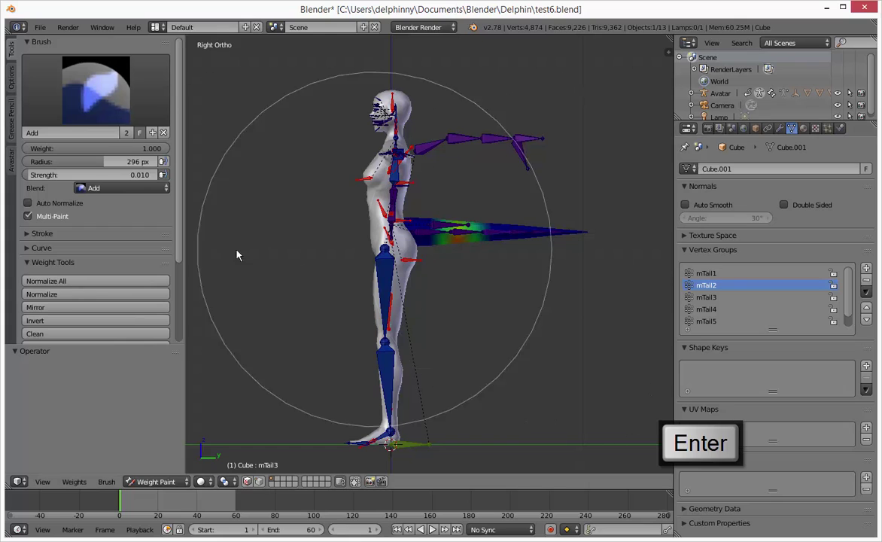
left_click(699, 298)
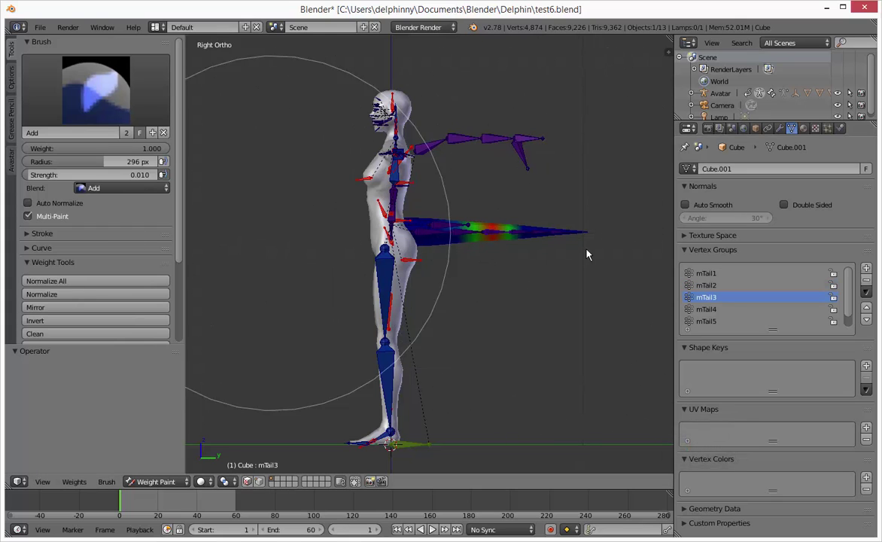
left_click(711, 310)
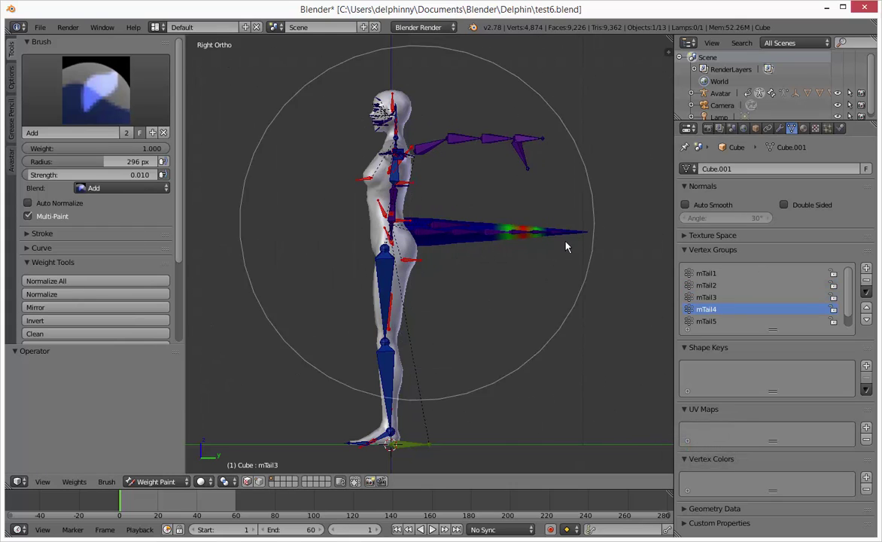
left_click(726, 321)
left_click(686, 286)
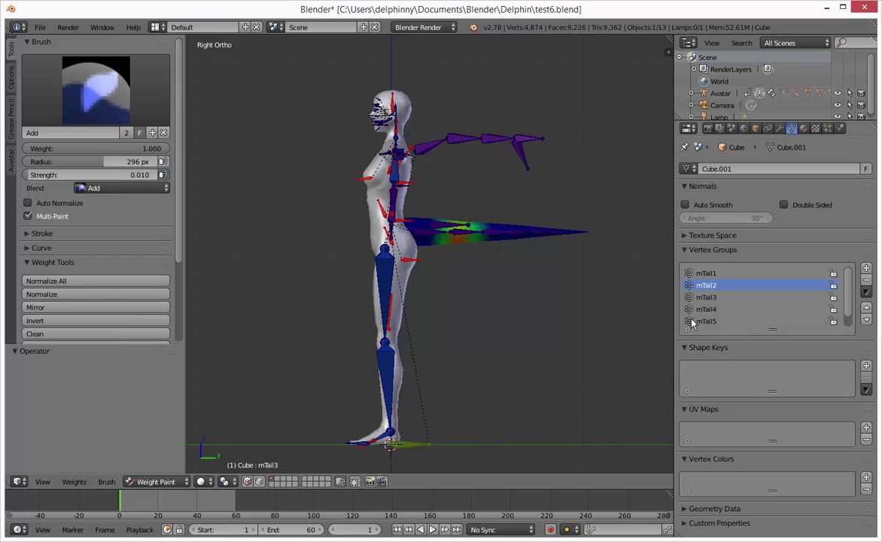
left_click(723, 321)
scroll(773, 324, "down", 1)
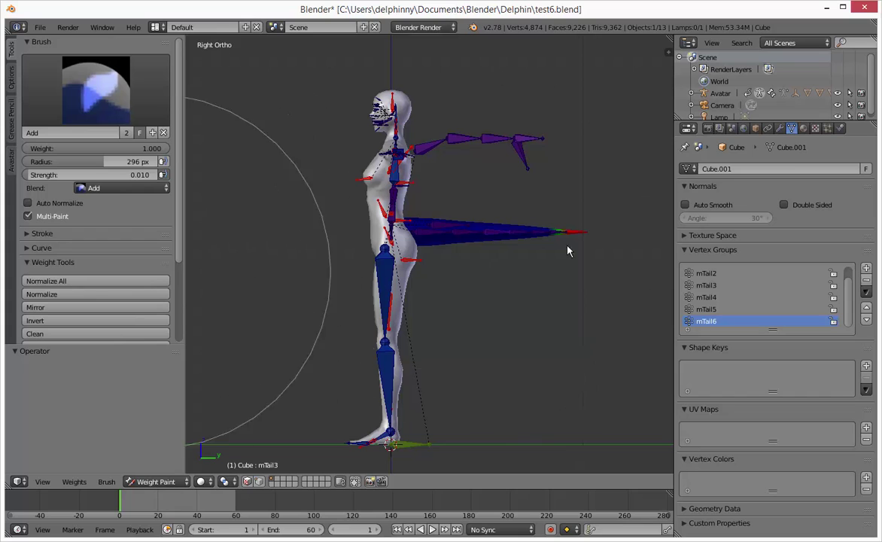
left_click(184, 482)
left_click(164, 430)
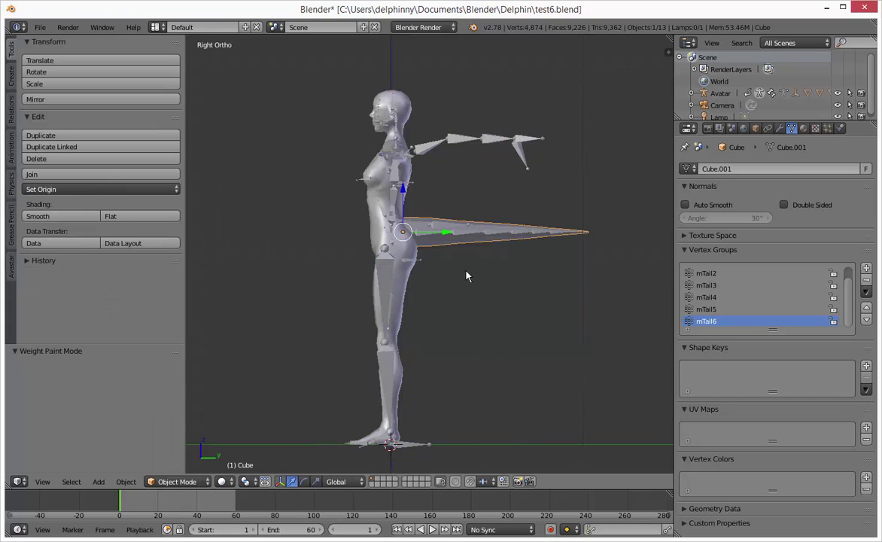
left_click(40, 27)
mouse_move(120, 247)
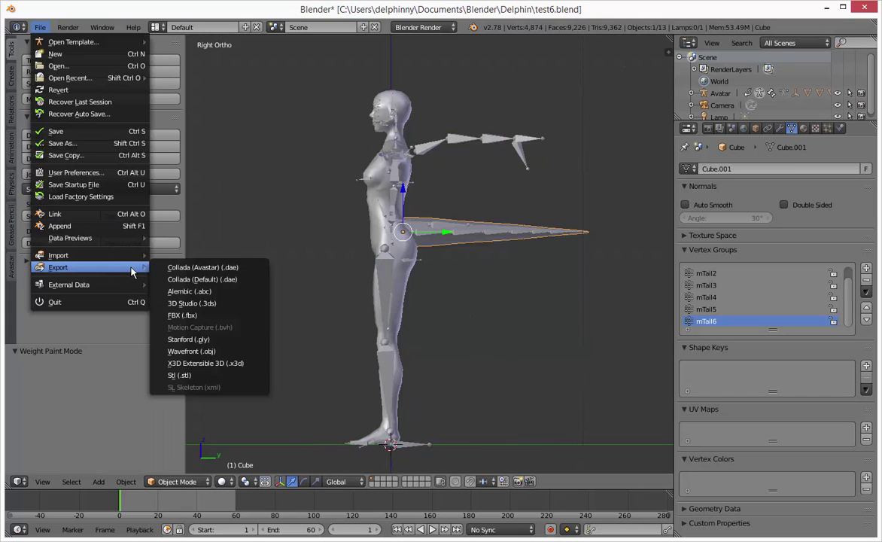
left_click(185, 245)
left_click(816, 75)
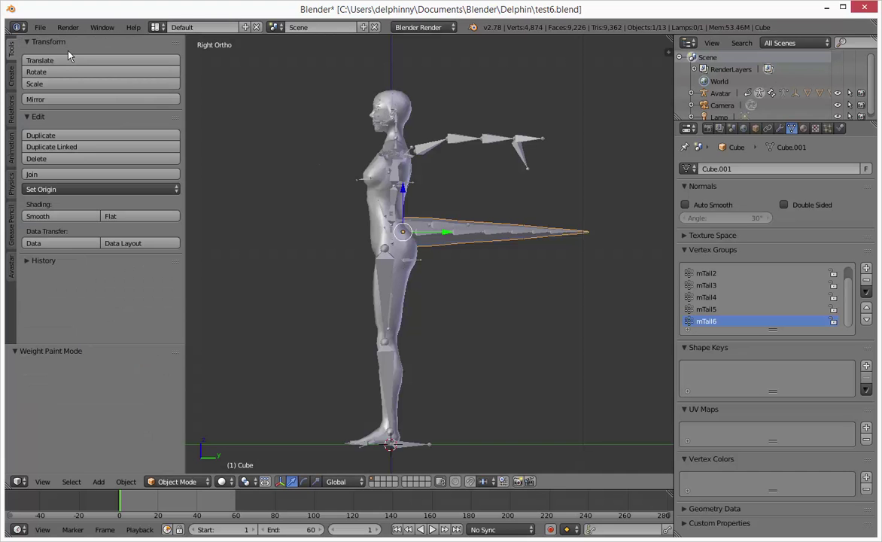
Save the current scene to the existing blend file.
left_click(40, 27)
left_click(41, 130)
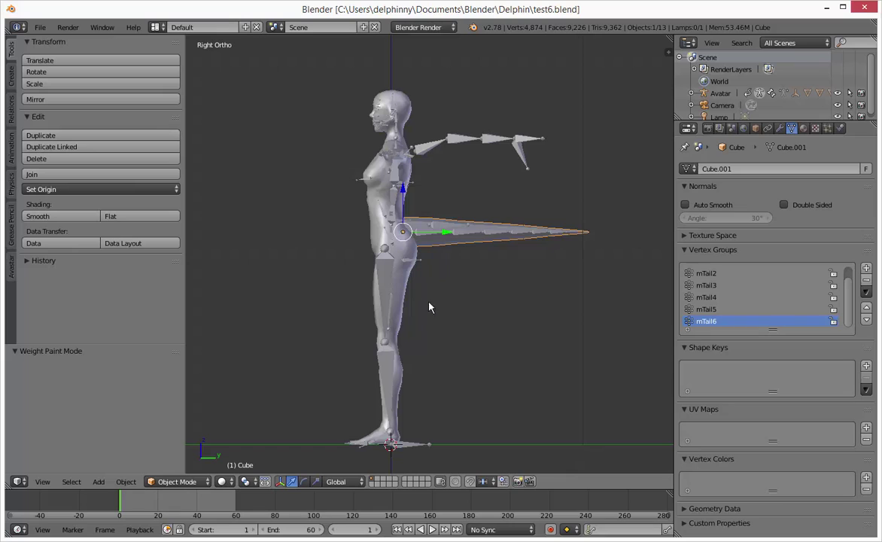
Select the tail with the lower body, upper body and head meshes and export them as Collada (Avastar) to test6.dae.
right_click(431, 247)
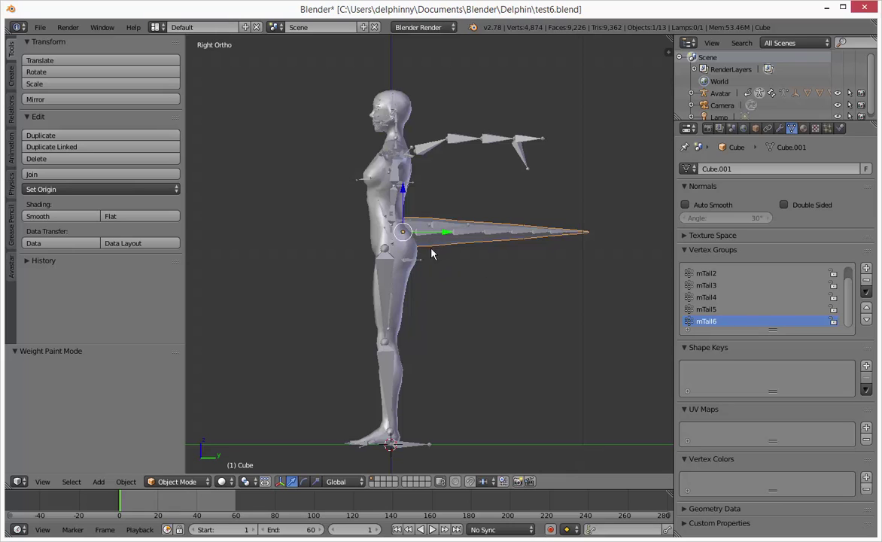
right_click(411, 259, "shift")
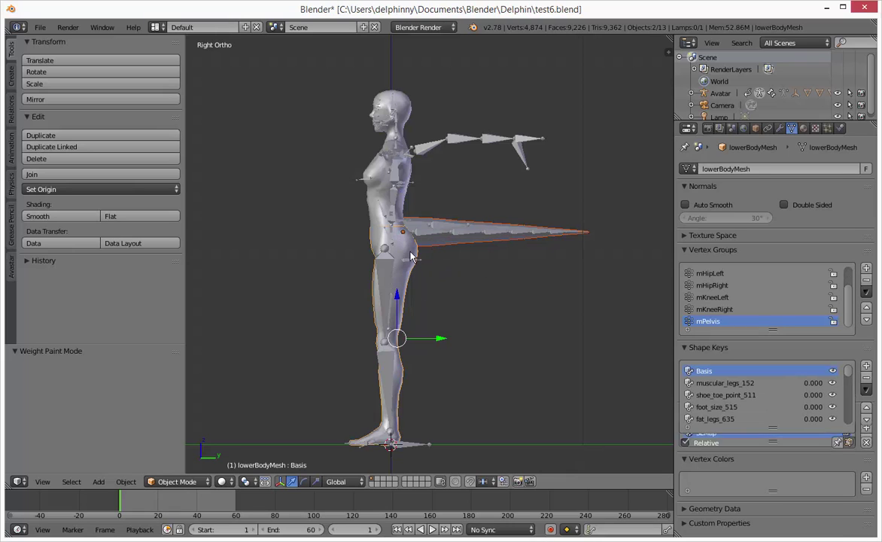
right_click(404, 203, "shift")
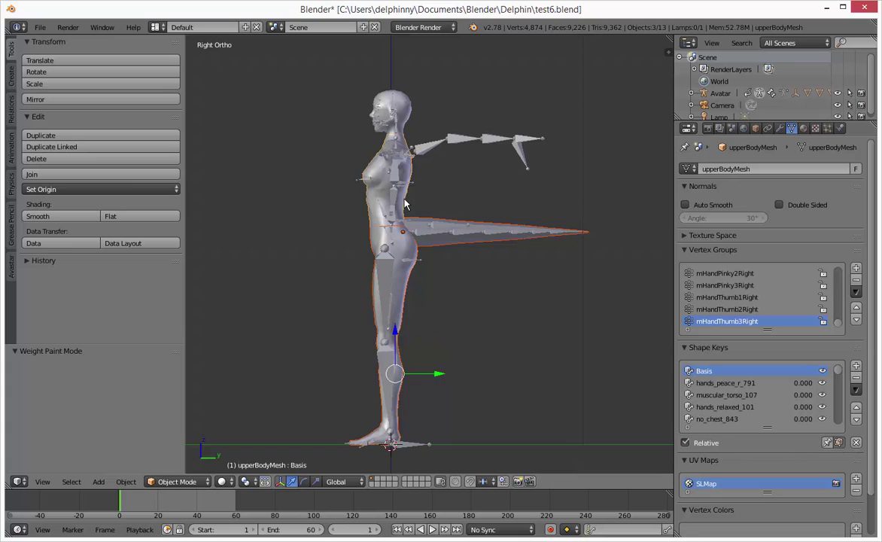
right_click(406, 119, "shift")
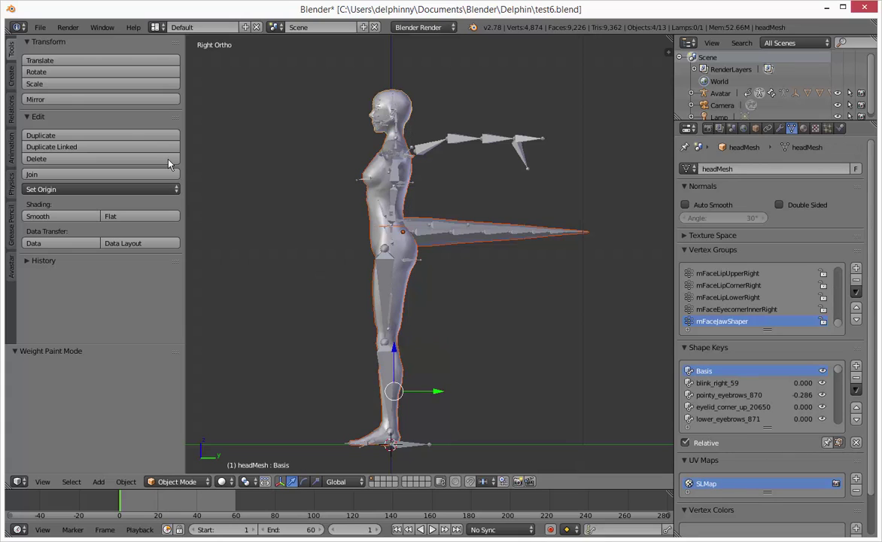
left_click(40, 28)
mouse_move(128, 267)
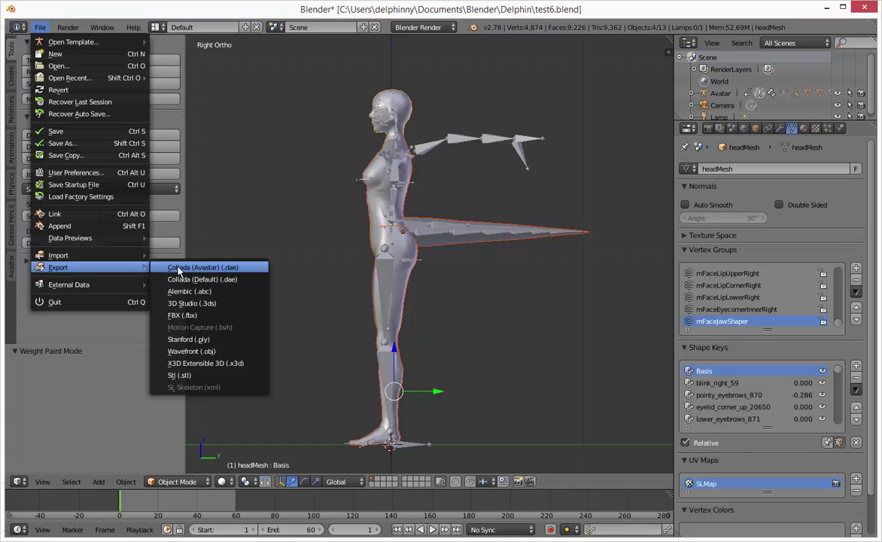
left_click(179, 269)
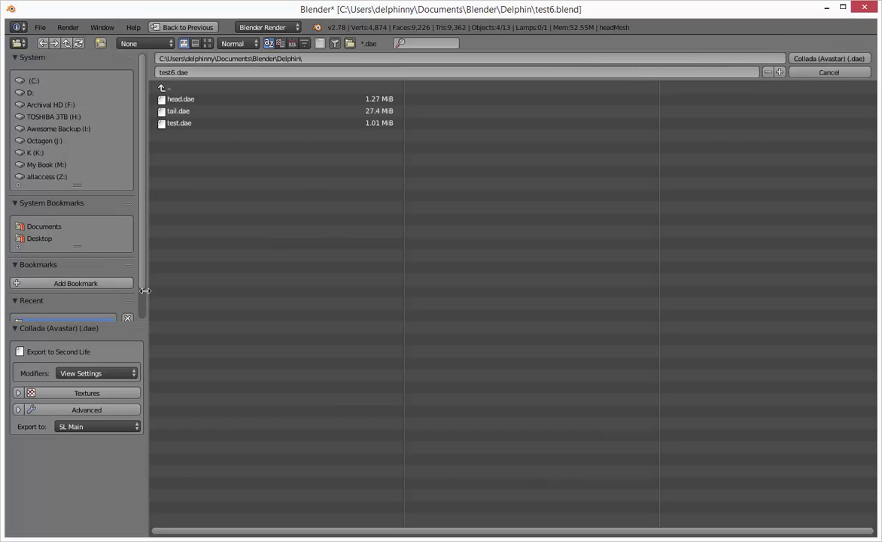
left_click(828, 58)
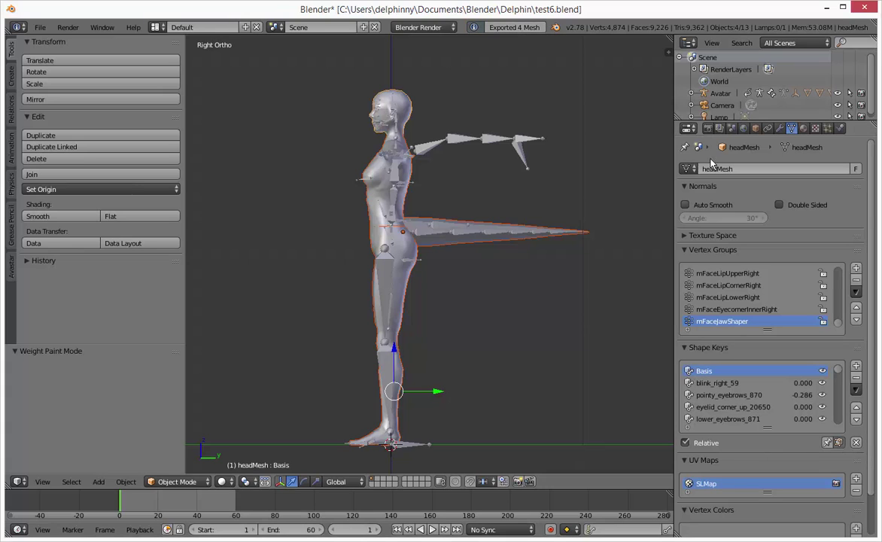
Put the Avastar armature in Pose Mode and bring up the Animation Export settings in the render properties.
left_click(709, 132)
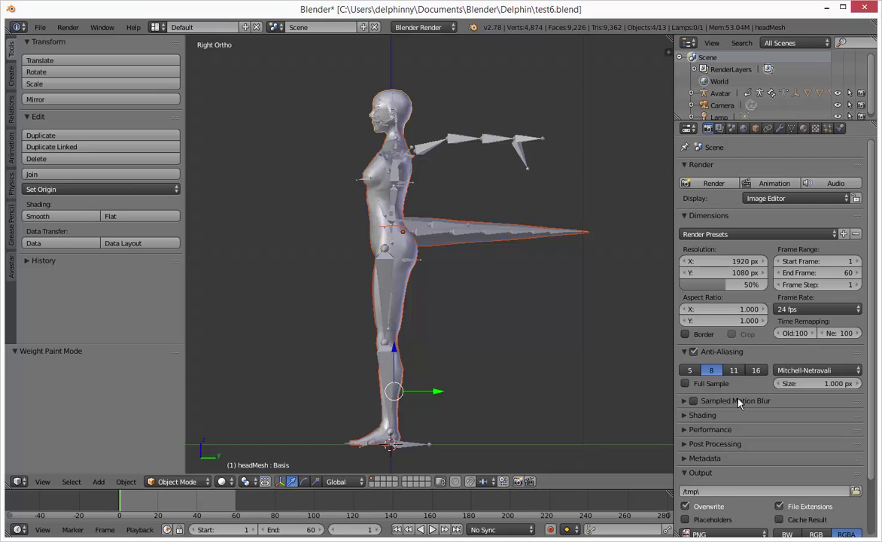
scroll(738, 402, "down", 3)
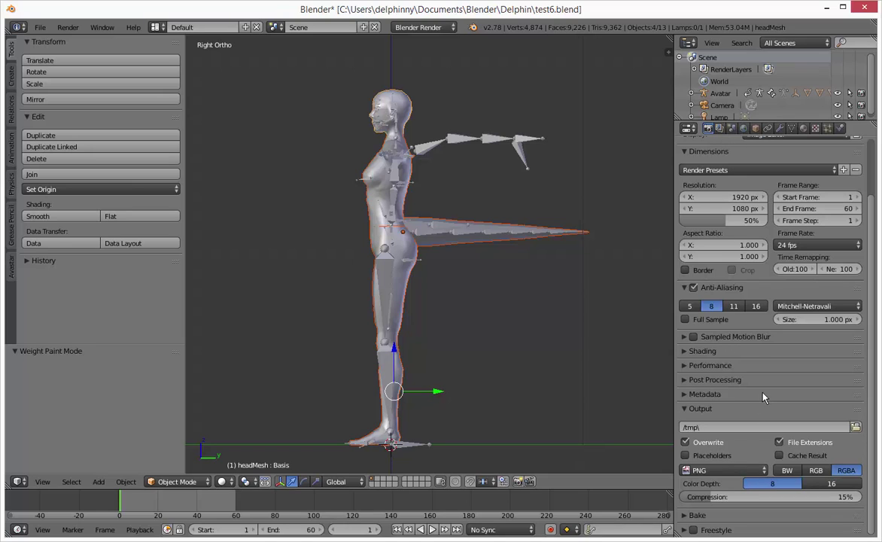
left_click(176, 482)
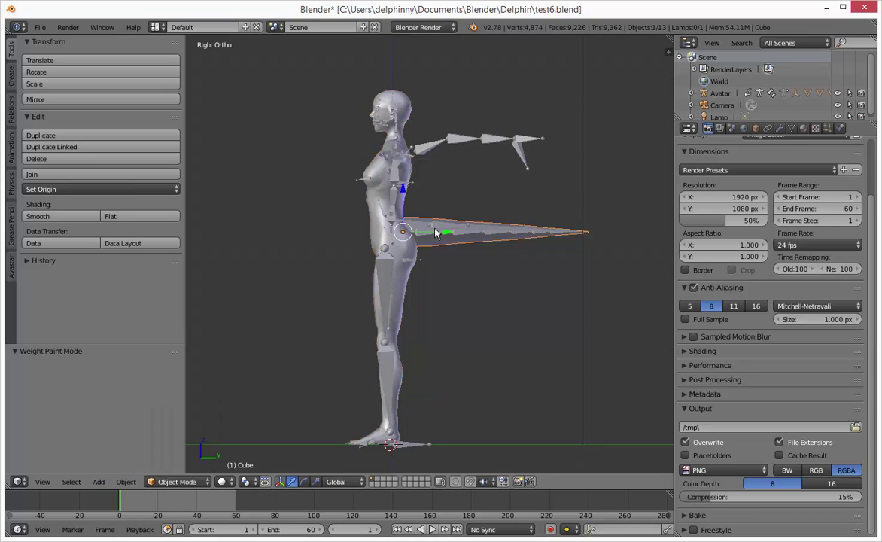
right_click(434, 236)
left_click(197, 474)
left_click(180, 438)
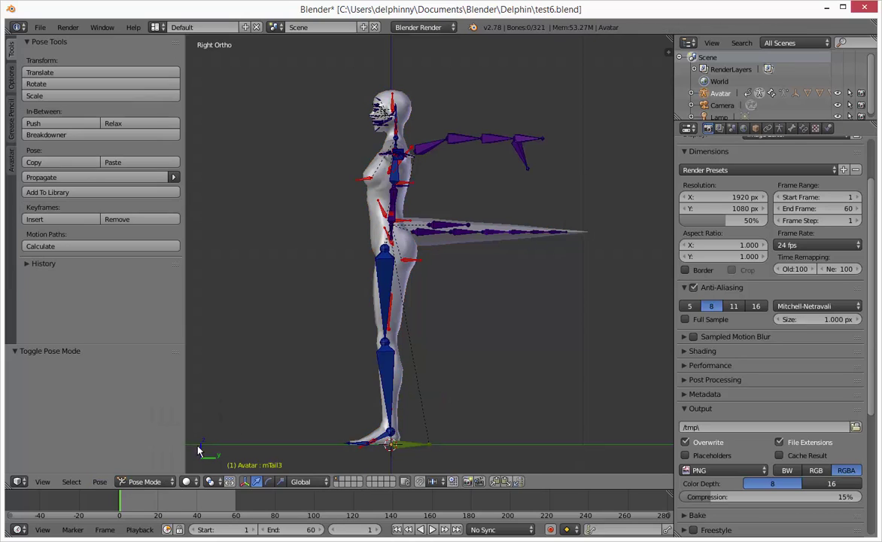
scroll(798, 414, "down", 5)
scroll(779, 410, "down", 2)
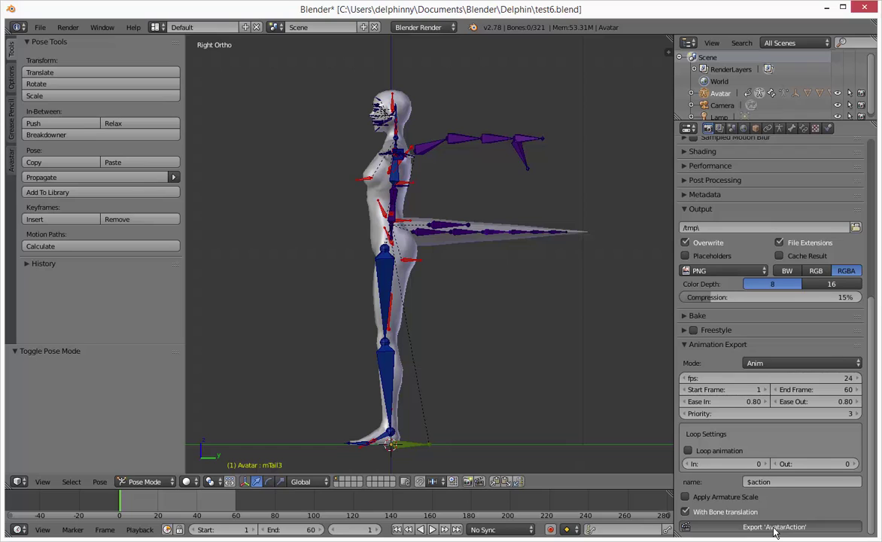
Set the animation export mode to BVH and export AvatarAction as test6.
left_click(799, 362)
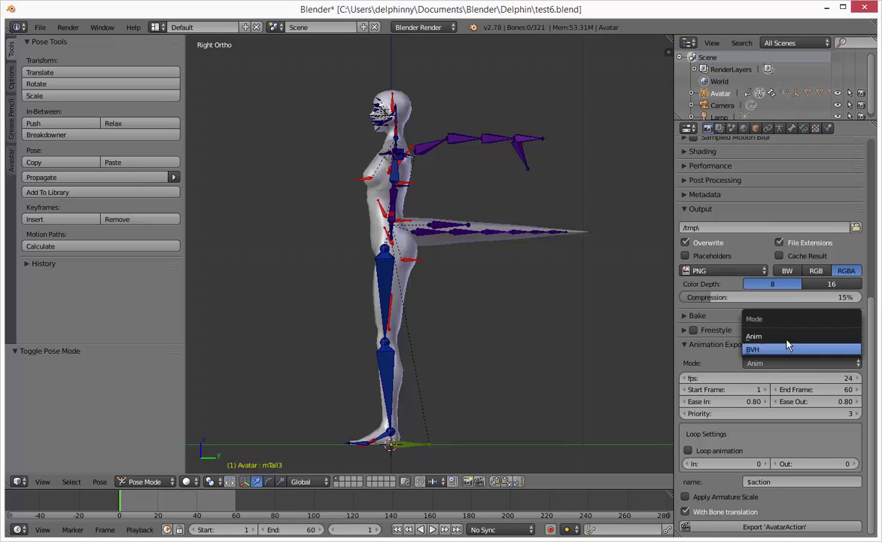
left_click(785, 347)
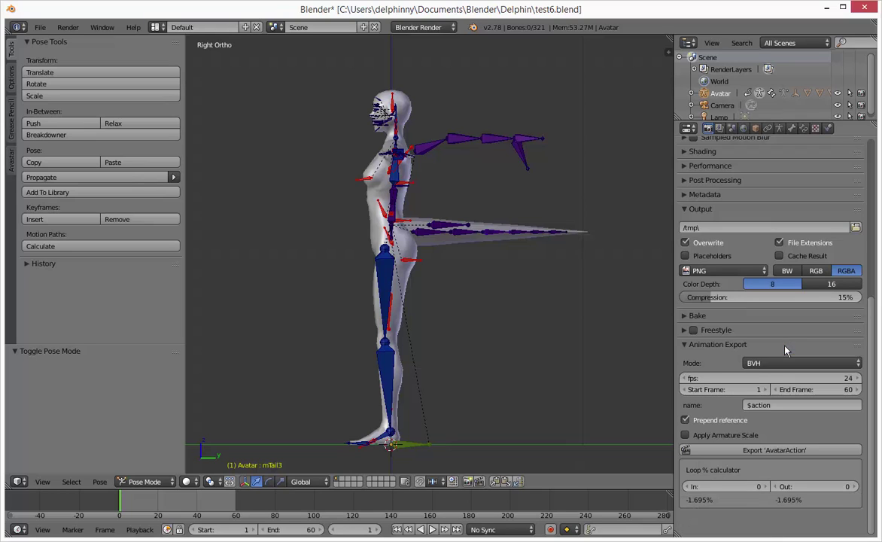
left_click(769, 450)
left_click(188, 71)
key("Return")
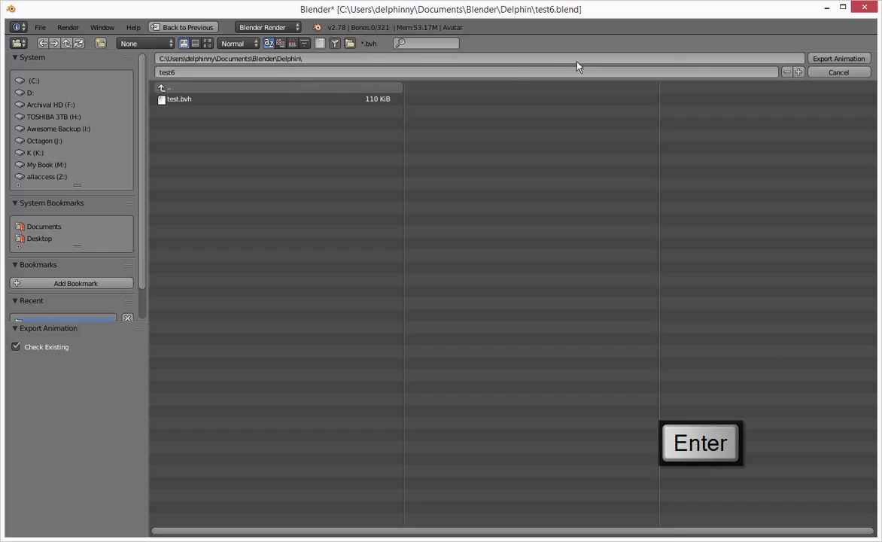
left_click(837, 58)
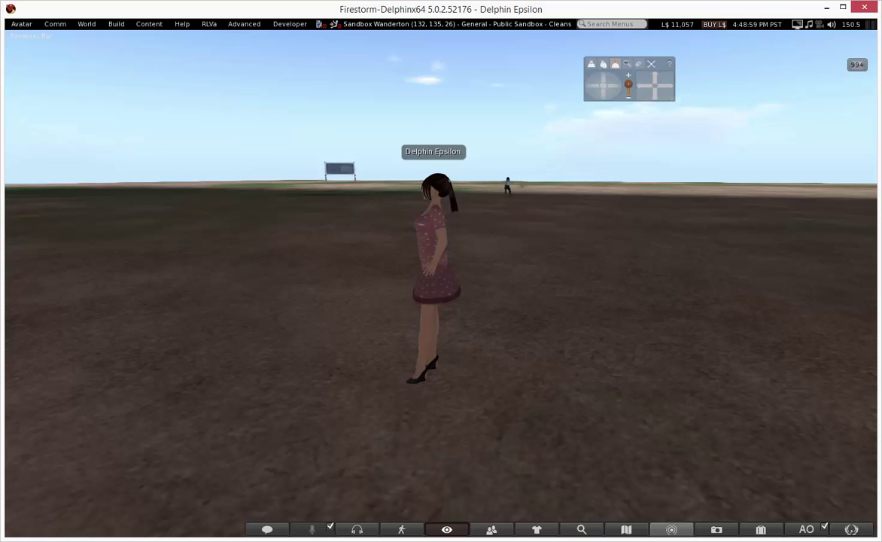
Switch to the Firestorm viewer and load the exported Collada file for a mesh model upload.
left_click_drag(420, 231, 280, 246, "alt")
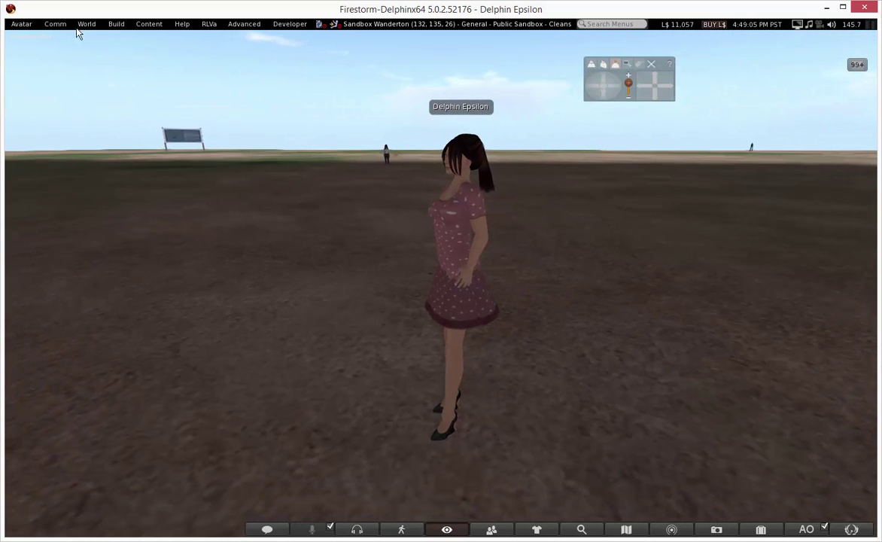
left_click(116, 23)
mouse_move(162, 181)
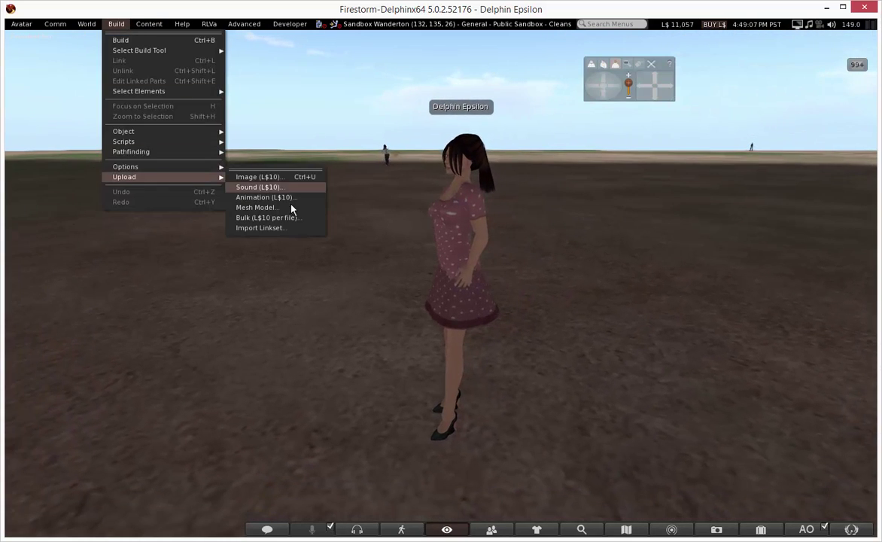
left_click(292, 207)
double_click(169, 144)
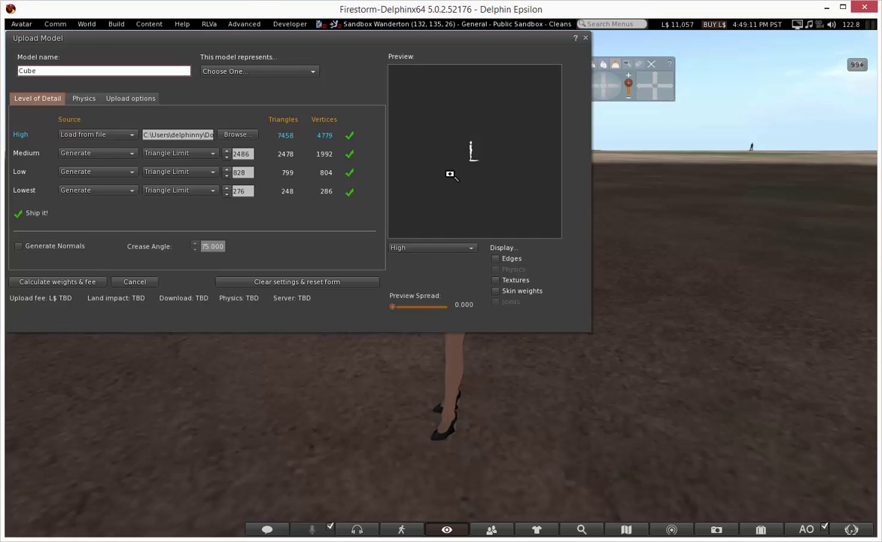
Turn the model preview to a side view of the avatar and tail, and display its skin weights and textures.
left_click_drag(470, 149, 504, 82)
left_click_drag(512, 151, 471, 149)
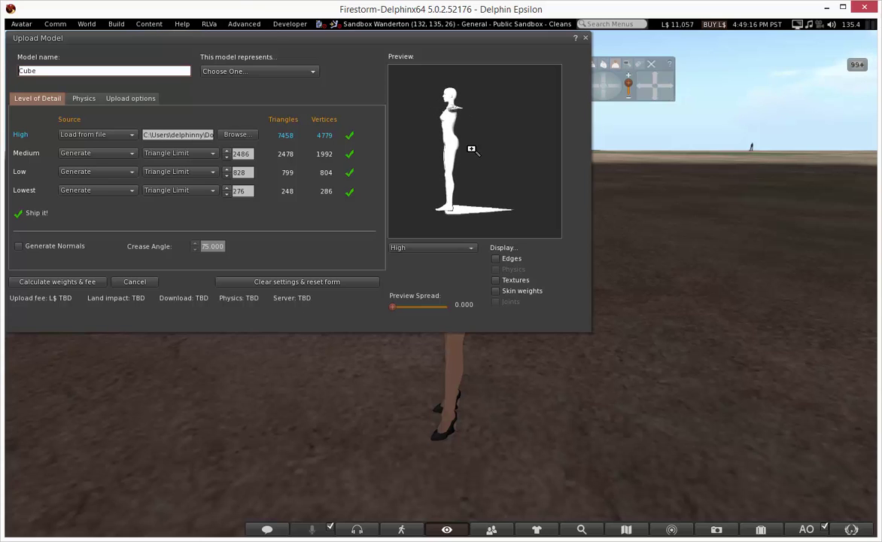
left_click(497, 291)
mouse_move(526, 140)
left_mouse_down()
mouse_move(507, 142)
mouse_move(558, 137)
mouse_move(527, 136)
left_mouse_up()
left_click(496, 280)
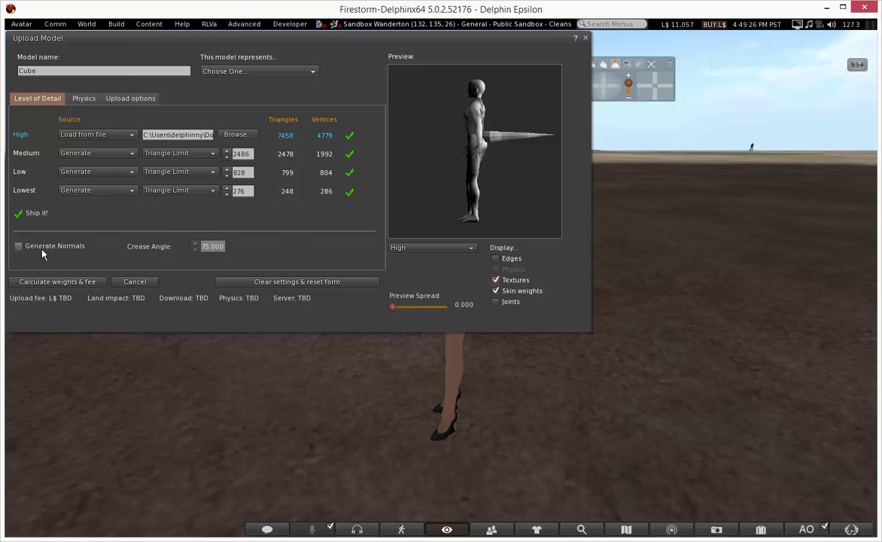
Name the model test6 and include skin weight and joint positions in its upload options.
left_click(87, 97)
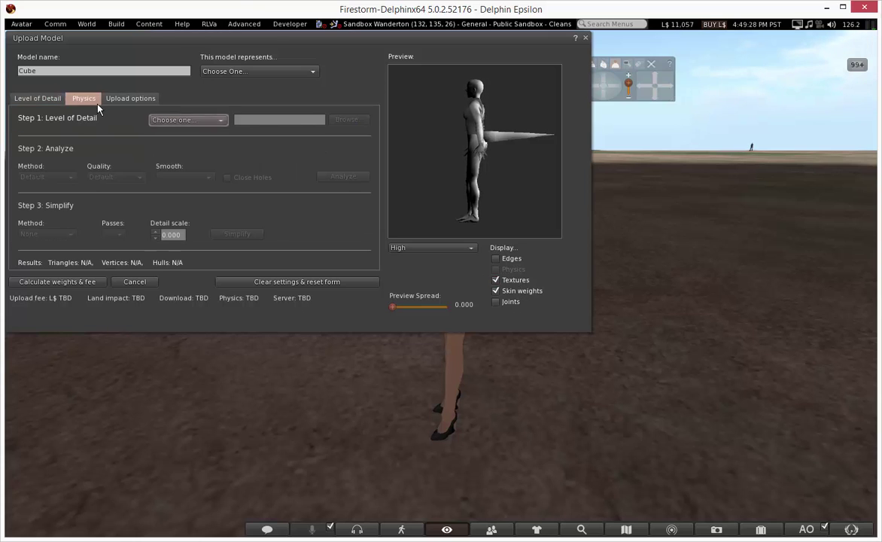
left_click(63, 71)
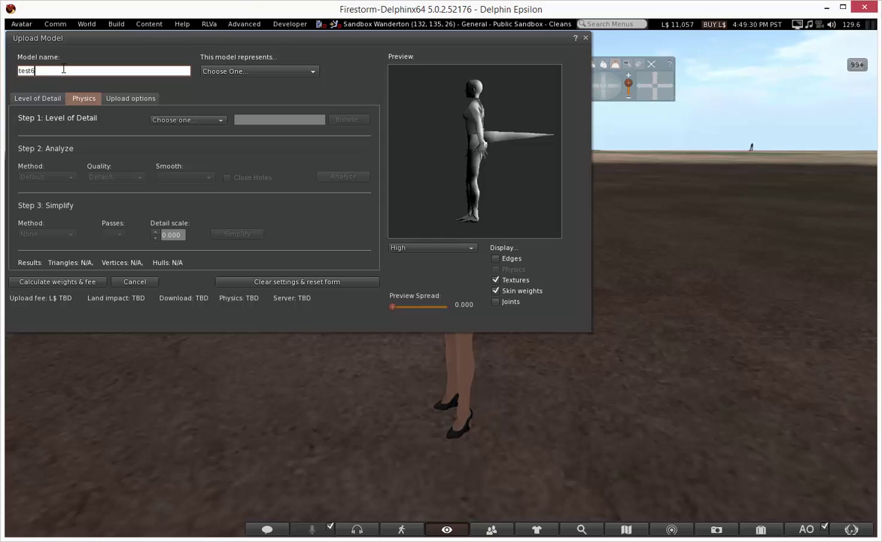
left_click(130, 98)
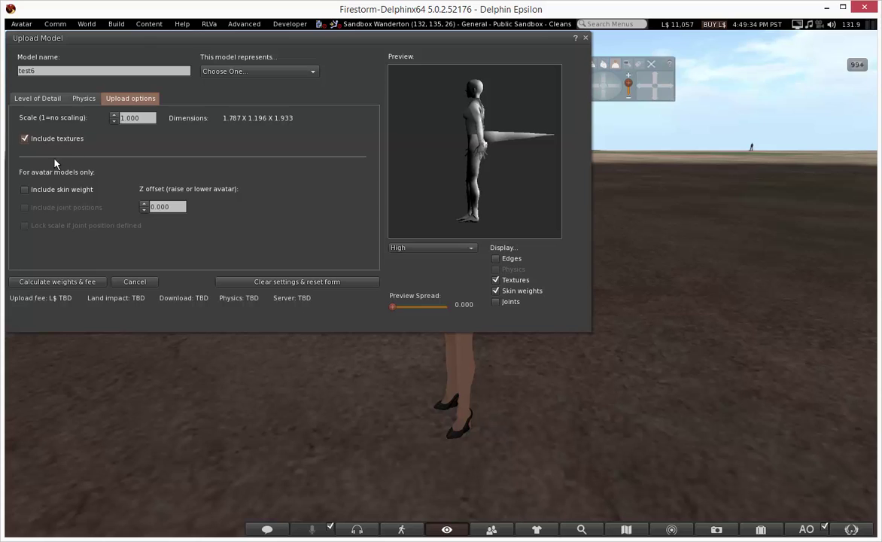
left_click(57, 189)
left_click(56, 208)
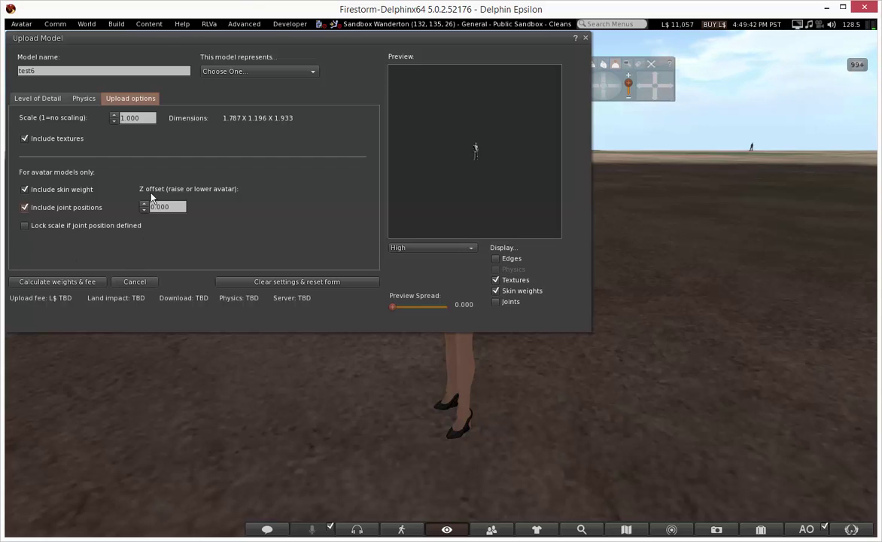
Calculate the model's weights and upload fee with Generate Normals enabled, and check its joints in the preview.
left_click(36, 97)
left_click(70, 282)
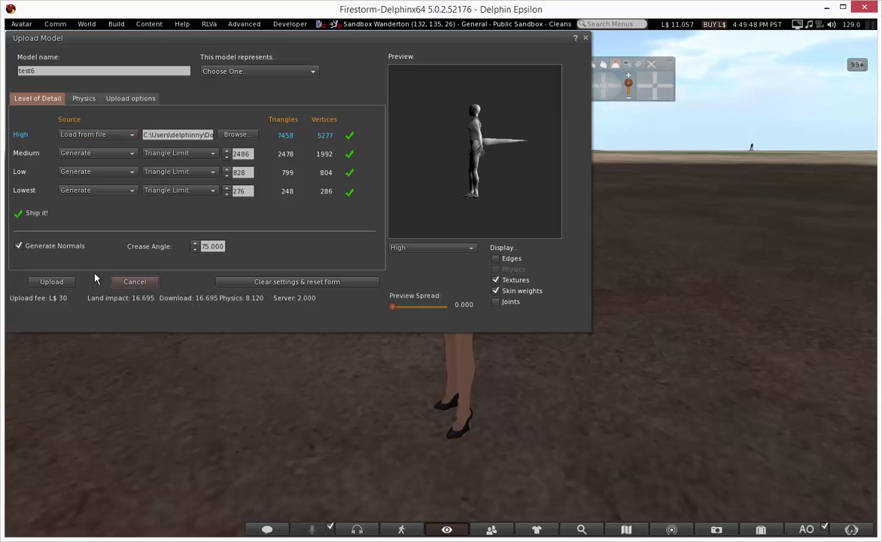
left_click(495, 302)
left_click_drag(422, 150, 410, 132)
left_click(496, 302)
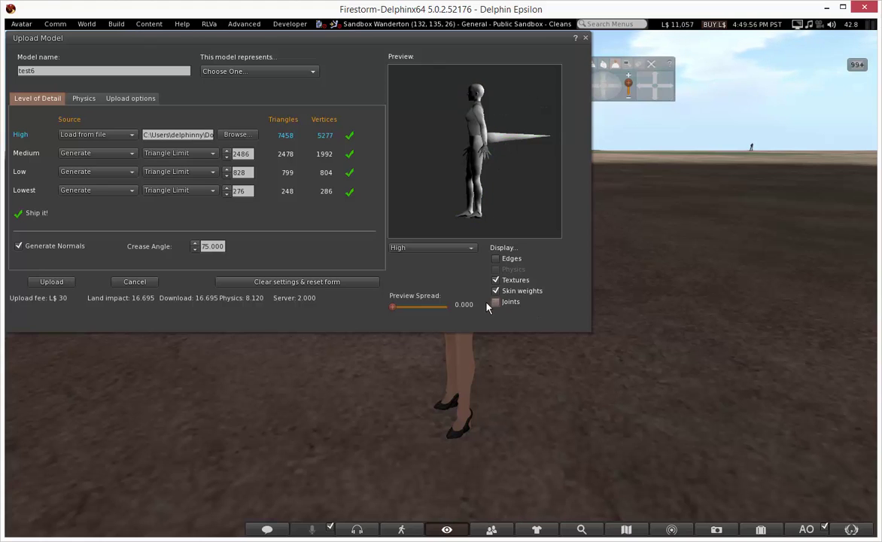
Upload the model and add the test6 object from the inventory to the avatar.
left_click(38, 283)
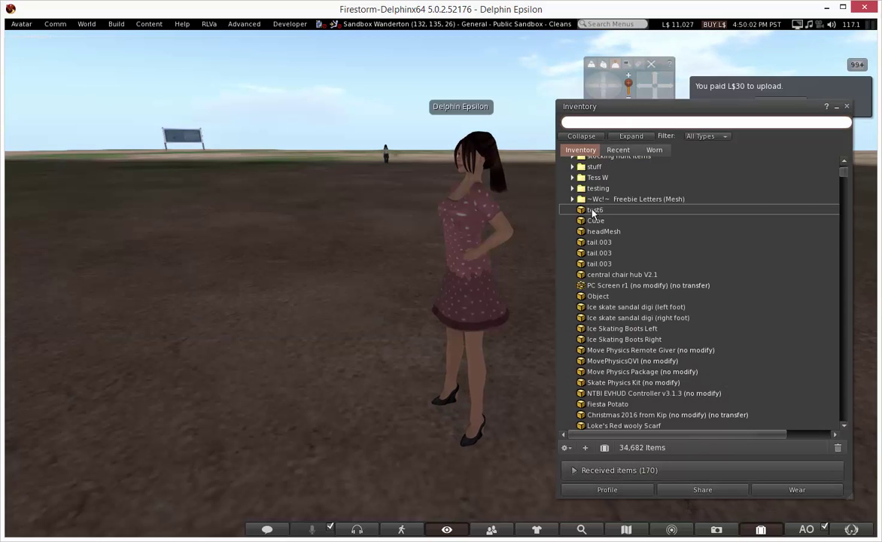
right_click(598, 209)
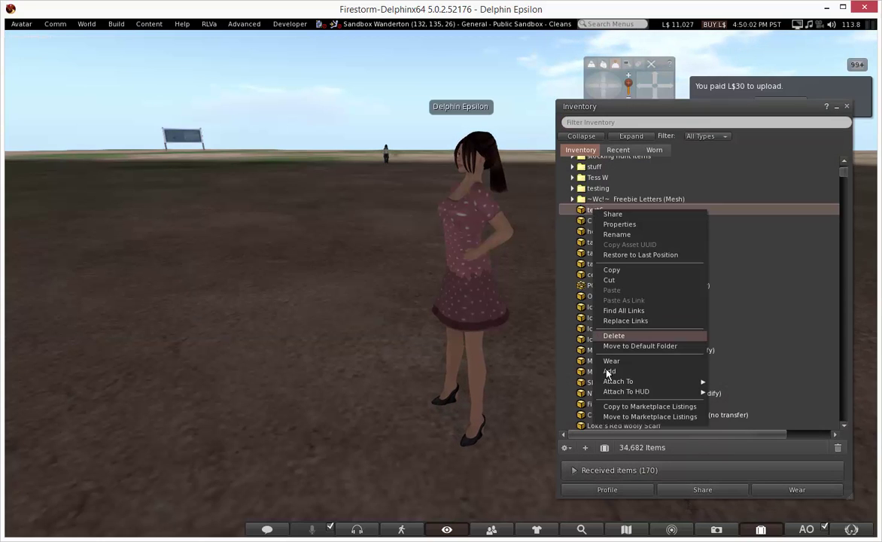
left_click(608, 372)
left_click(847, 106)
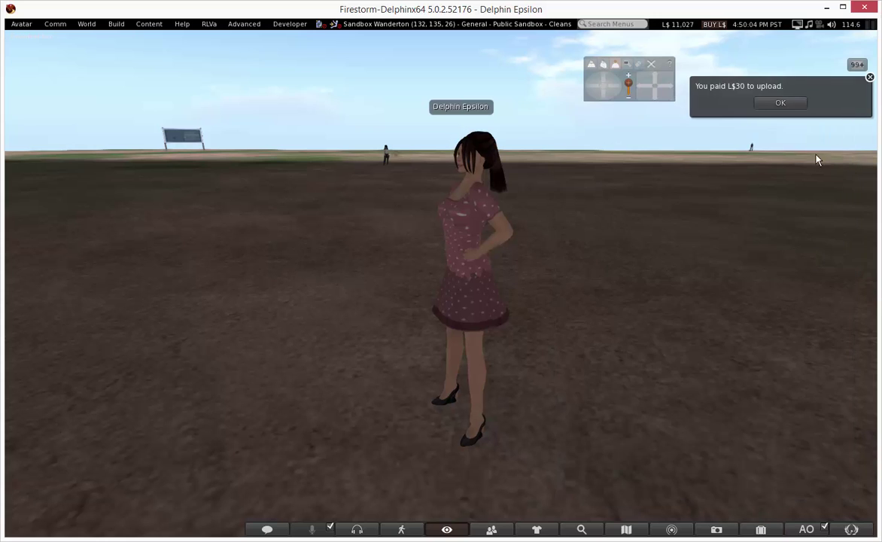
left_click(779, 102)
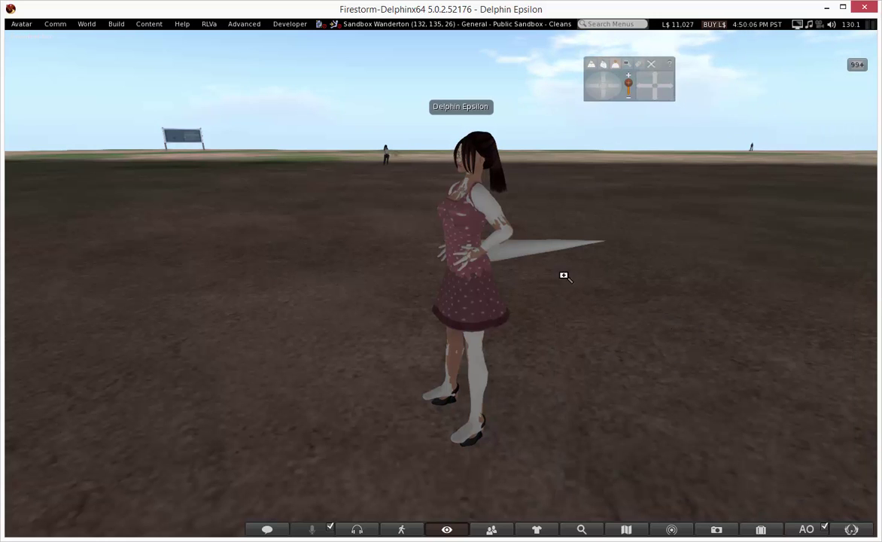
Examine how the attached body and tail mesh fits on the avatar from the side.
left_click_drag(476, 283, 128, 264, "alt")
key("Left")
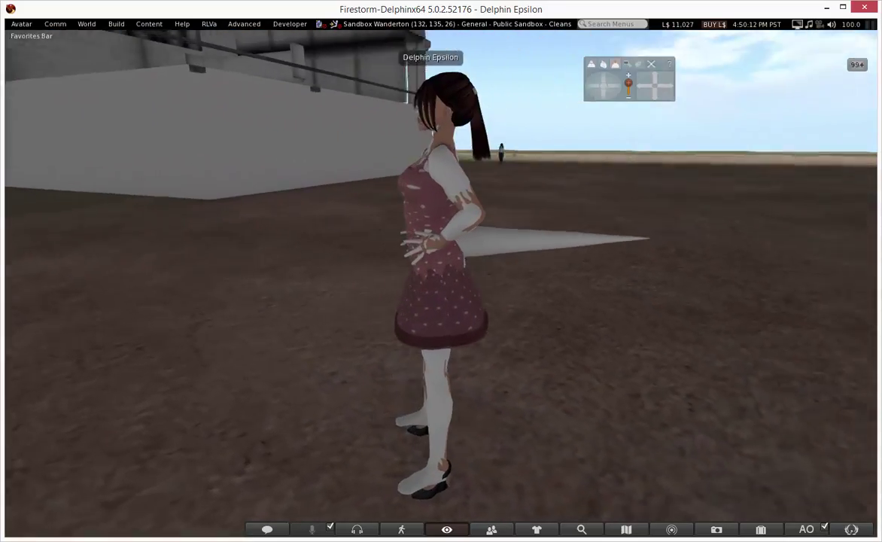
key("Left")
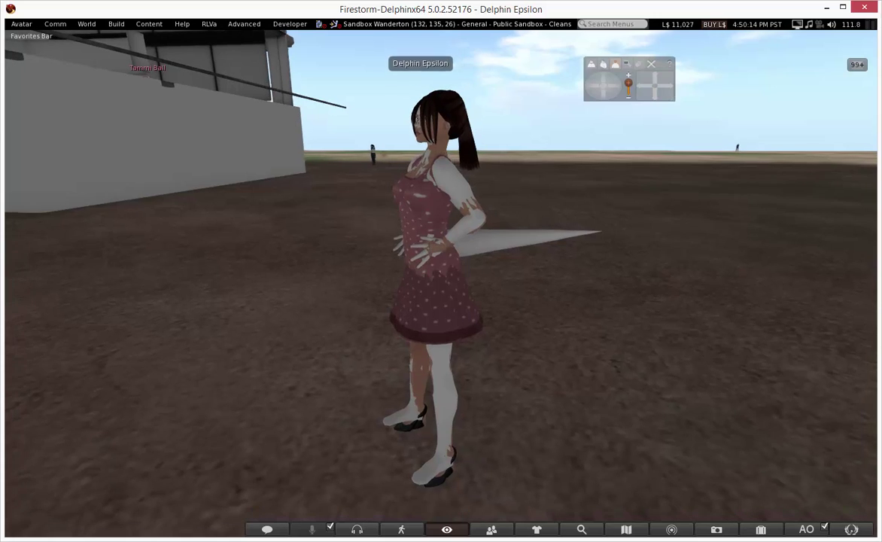
key("Left")
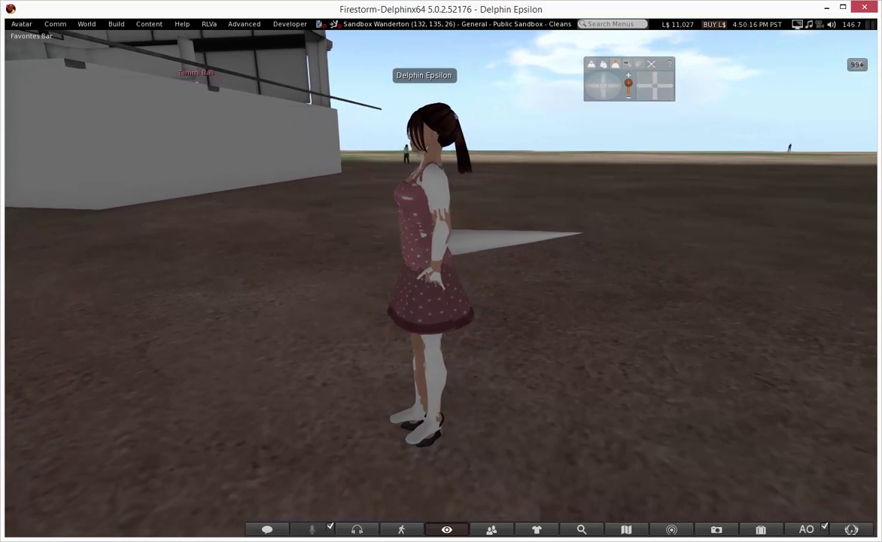
key("Left")
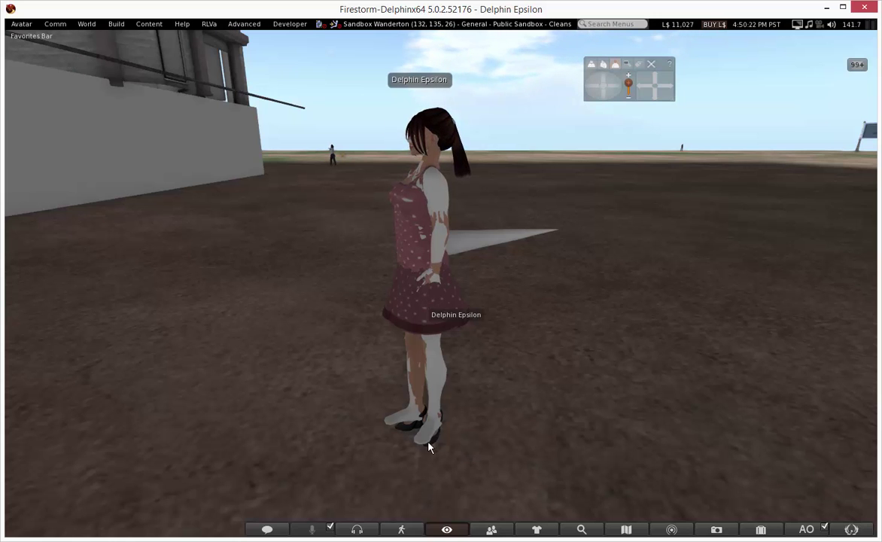
key("Left")
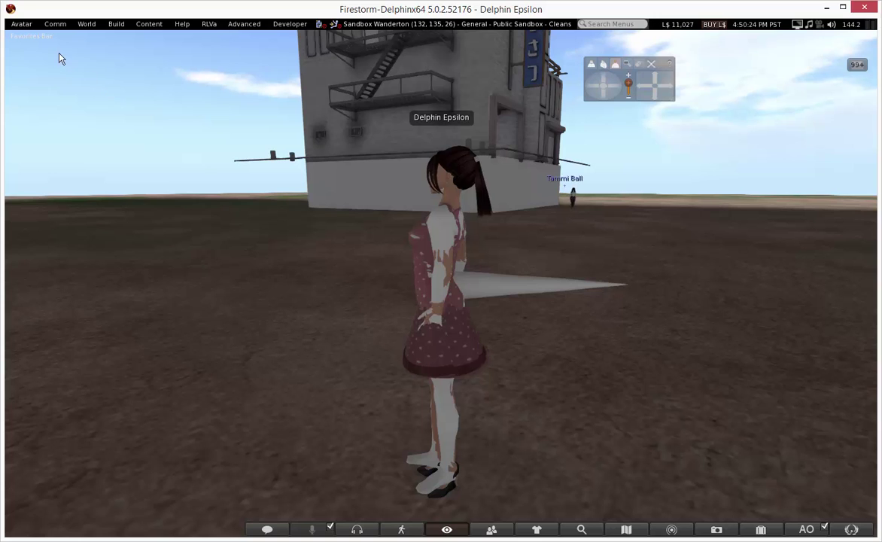
Upload the test6.bvh animation under the name test6 with Loop enabled and priority 4.
left_click(113, 23)
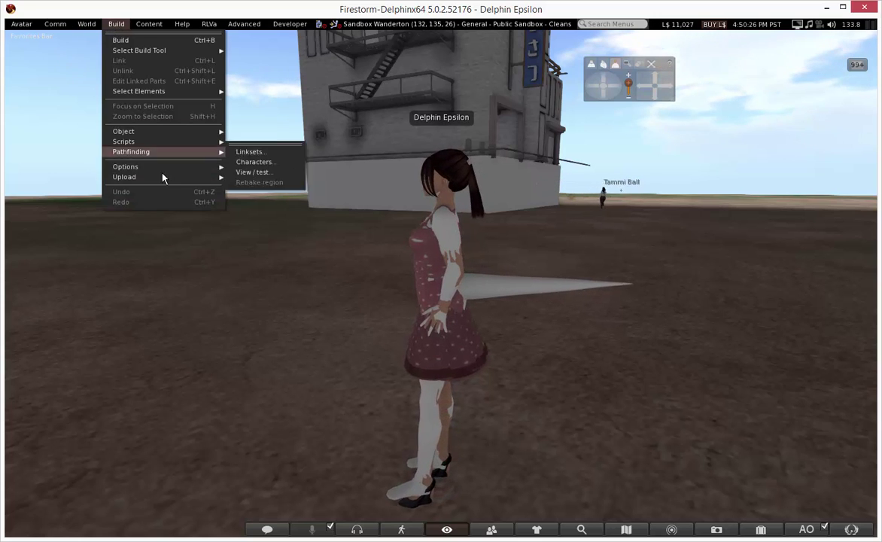
mouse_move(165, 177)
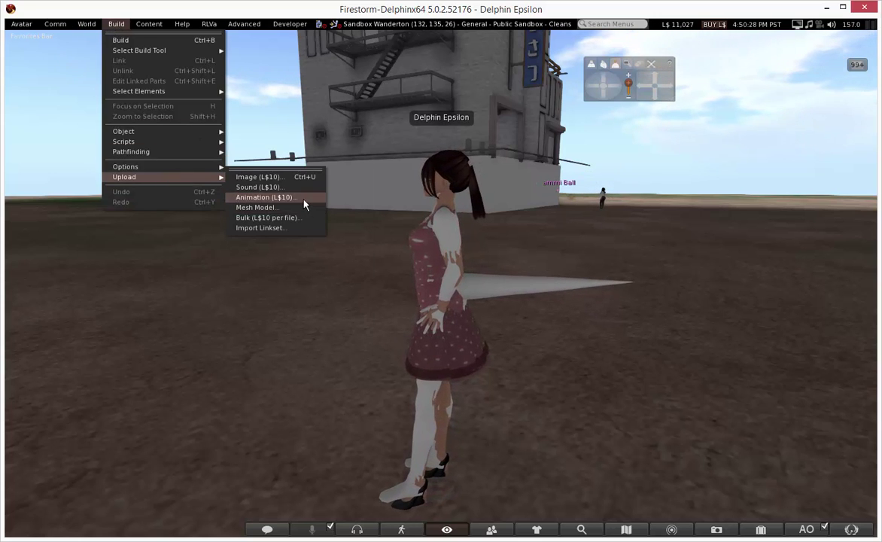
left_click(279, 197)
double_click(171, 118)
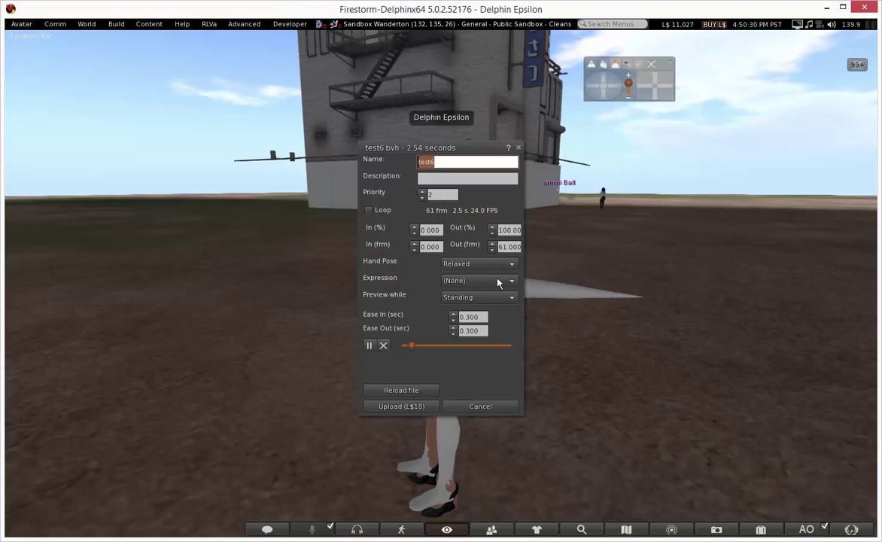
left_click(382, 214)
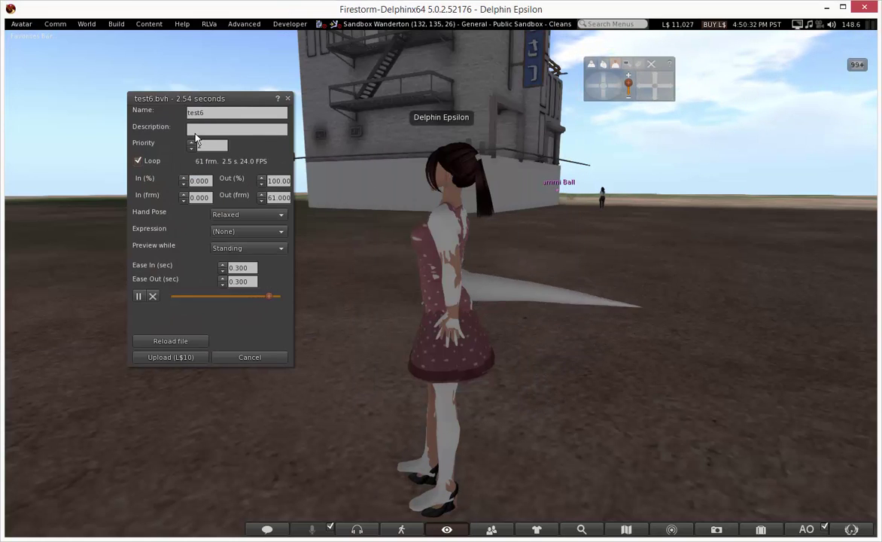
left_click(193, 143)
left_click(193, 143)
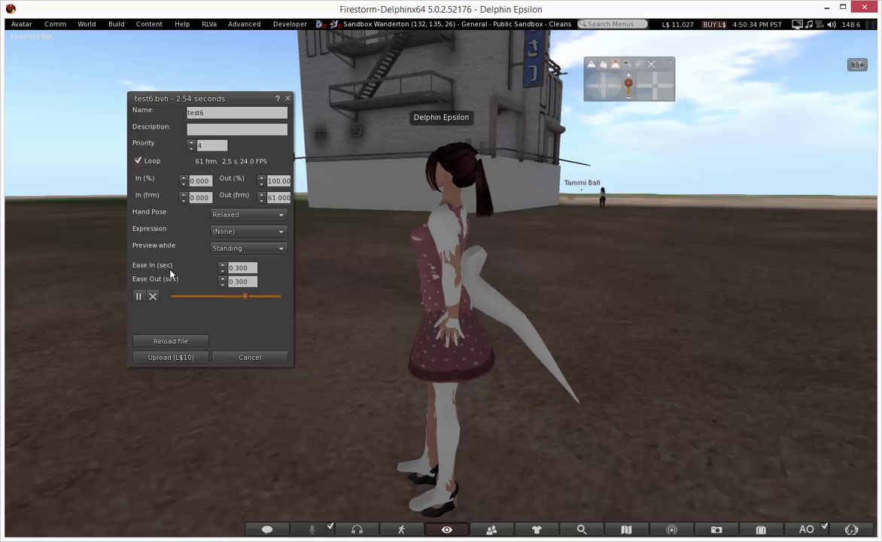
left_click(180, 359)
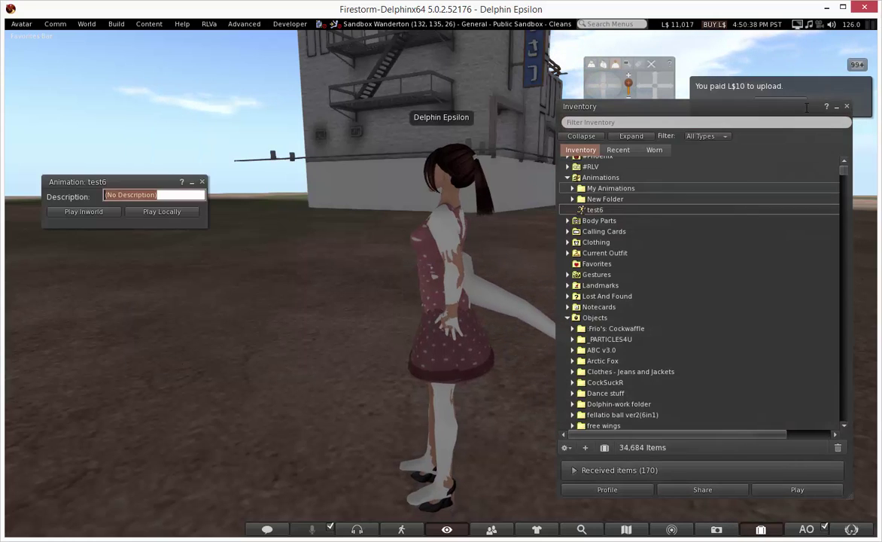
Play the test6 animation inworld and watch the tail's motion from behind and from both sides.
left_click(847, 106)
left_click(91, 212)
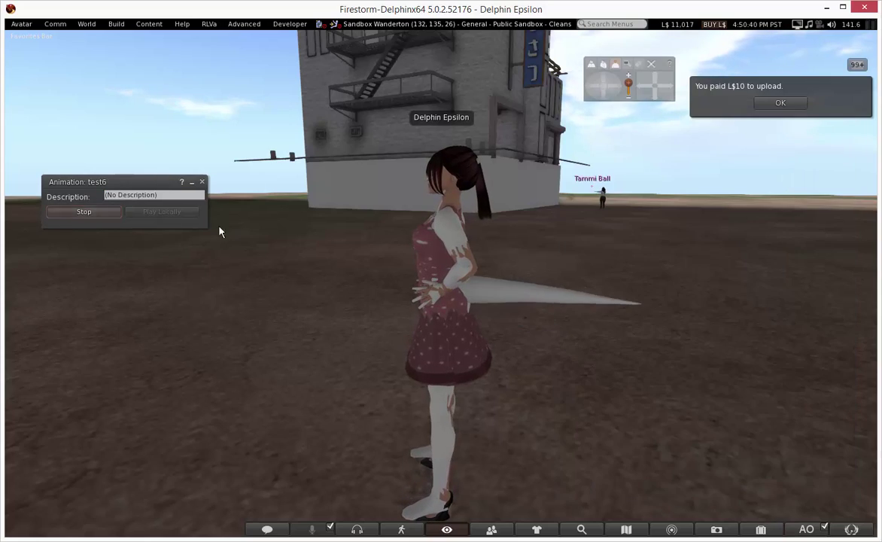
left_click_drag(423, 317, 332, 143, "alt")
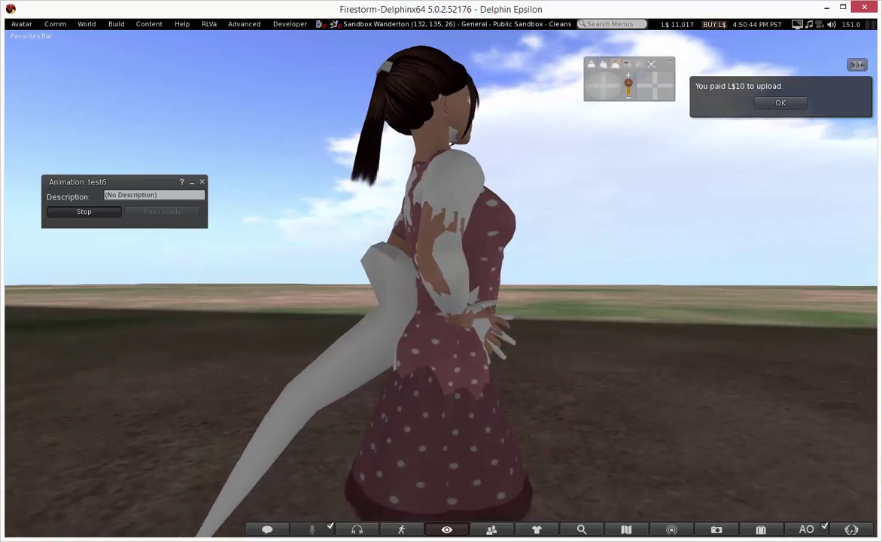
left_click_drag(444, 316, 602, 369, "alt")
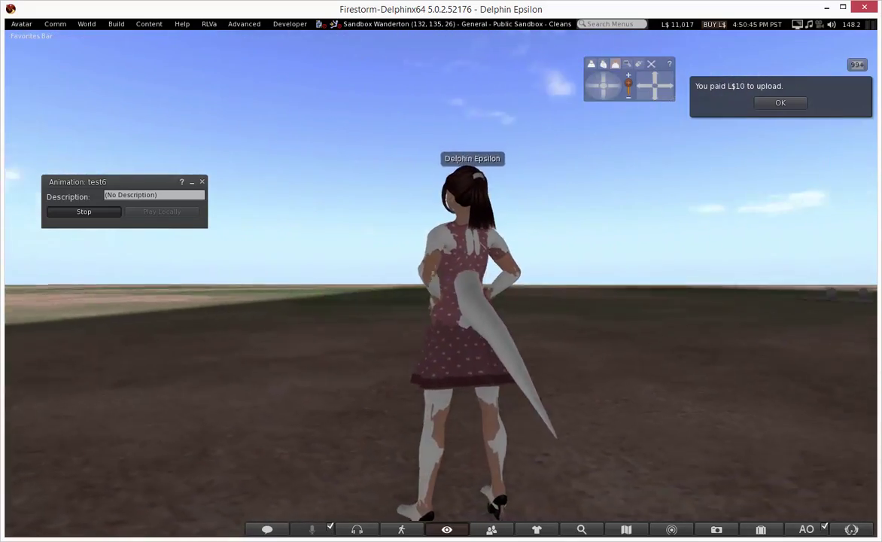
left_click_drag(456, 286, 663, 301, "alt")
left_click_drag(468, 340, 455, 233, "alt")
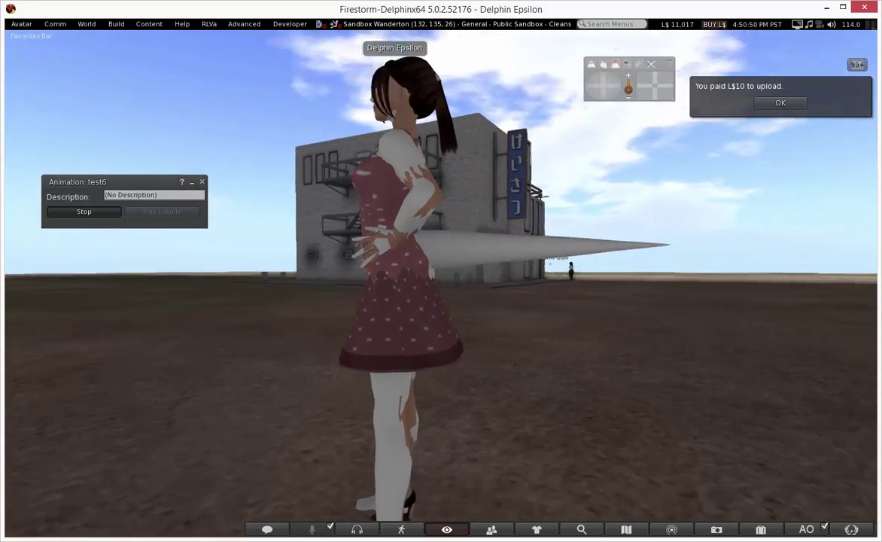
Reset the camera and examine the avatar's animated tail from the side, at close range and from farther away.
key("Escape")
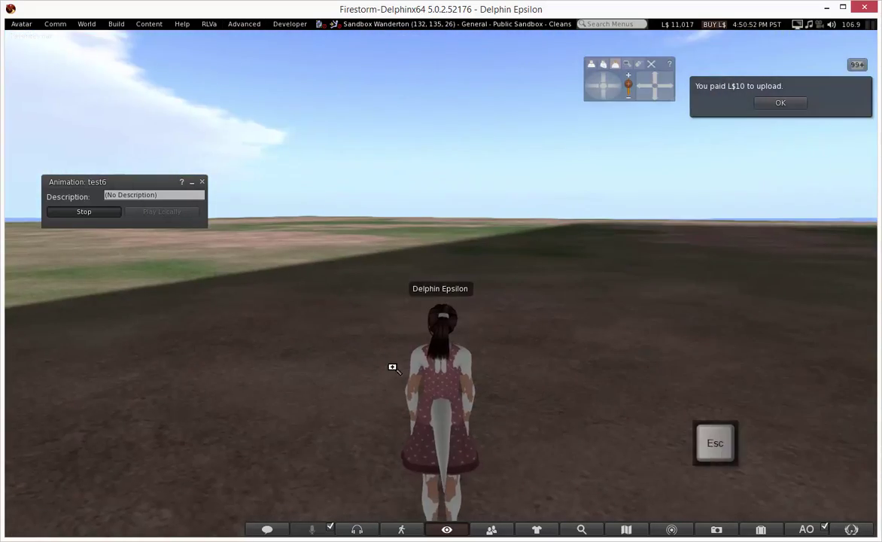
left_click_drag(445, 369, 572, 260, "alt")
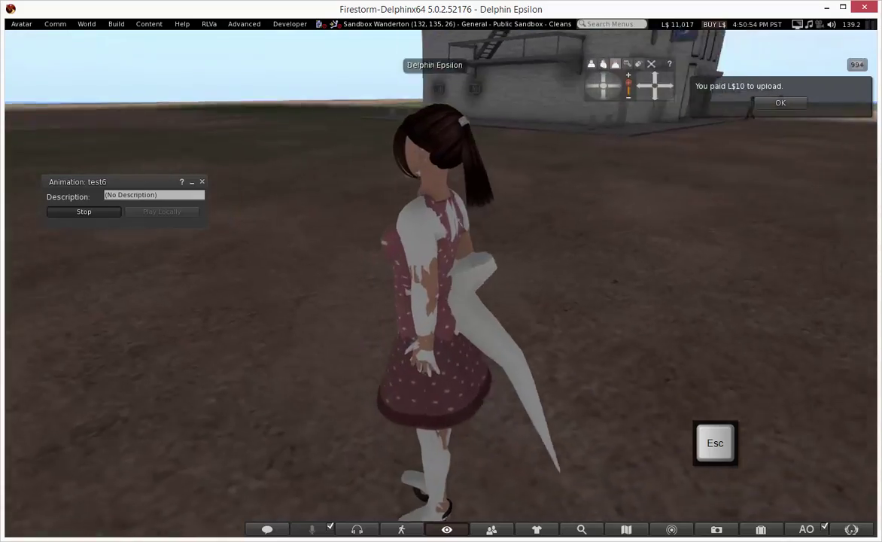
key("Escape")
left_click_drag(445, 319, 478, 242, "alt")
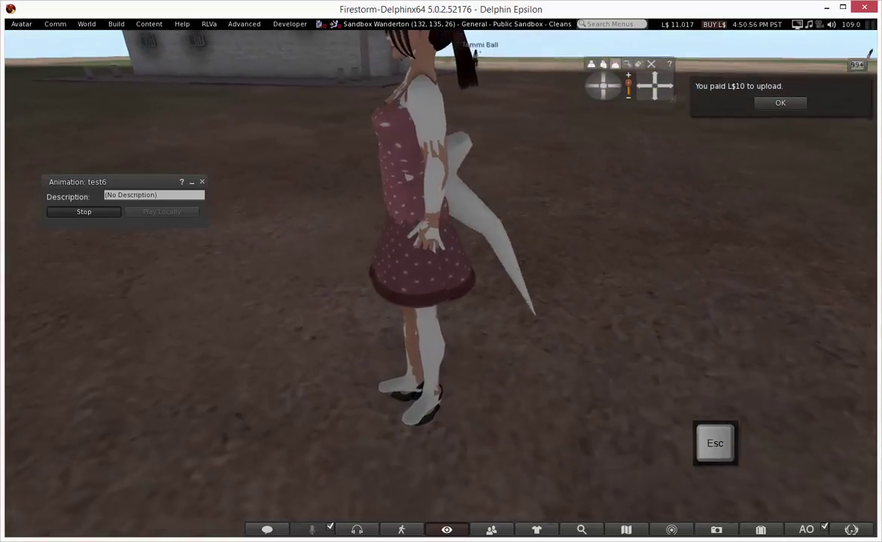
key("Escape")
left_click_drag(433, 302, 324, 329, "alt")
key("Escape")
mouse_move(428, 314)
left_mouse_down("alt")
mouse_move(427, 263)
mouse_move(427, 283)
mouse_move(489, 249)
mouse_move(557, 264)
mouse_move(433, 297)
left_mouse_up("alt")
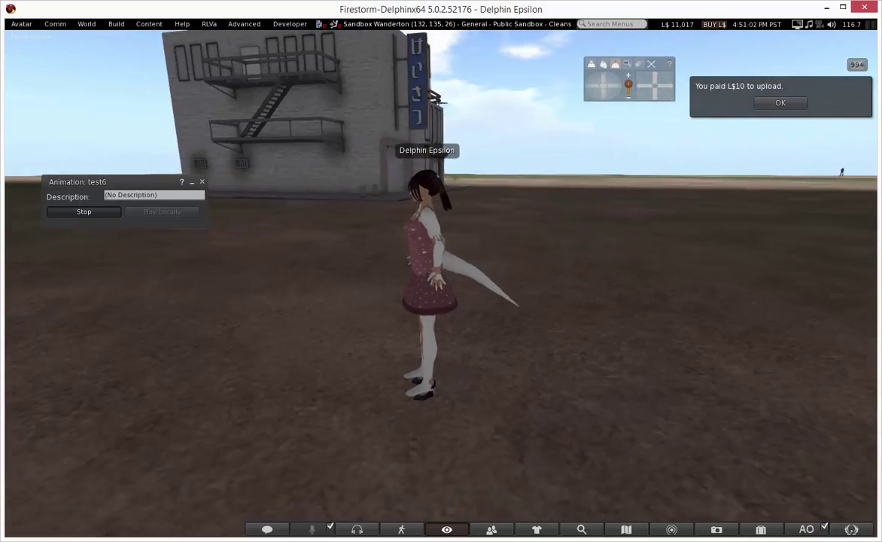